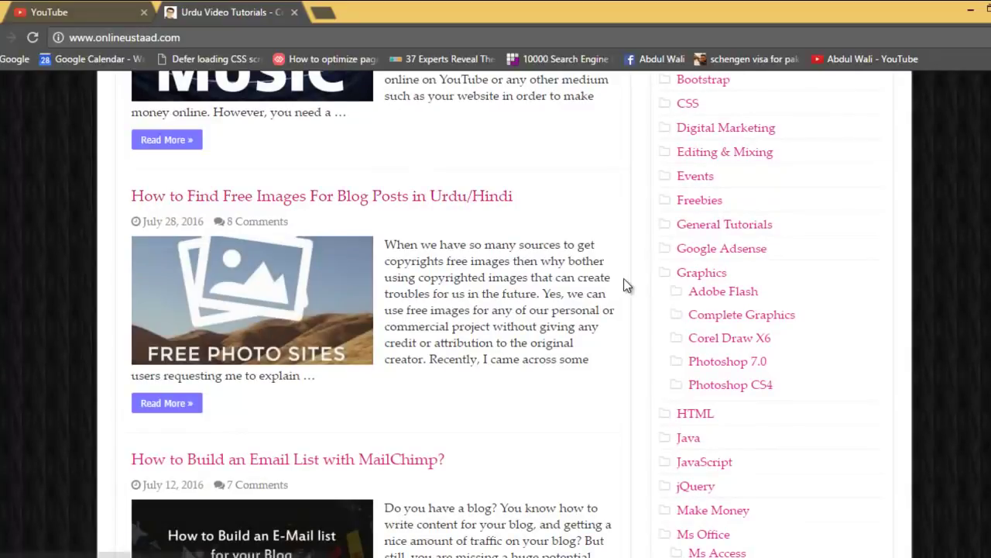
Step: Glance over the OnlineUstaad blog posts, then go back to the YouTube home page tab
{"action": "scroll", "coordinate": [372, 310], "scroll_direction": "up", "scroll_amount": 5}
{"action": "scroll", "coordinate": [372, 310], "scroll_direction": "down", "scroll_amount": 2}
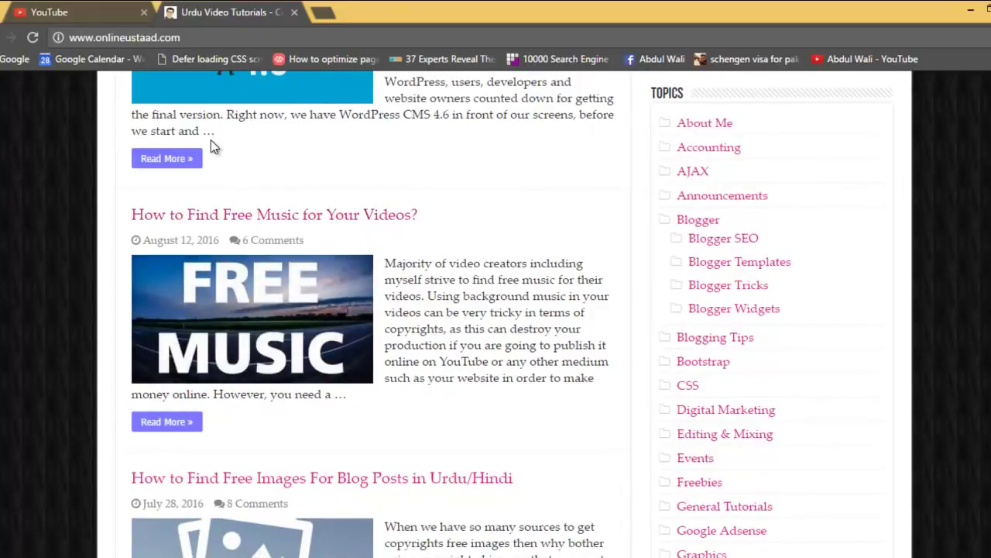
{"action": "left_click", "coordinate": [49, 11]}
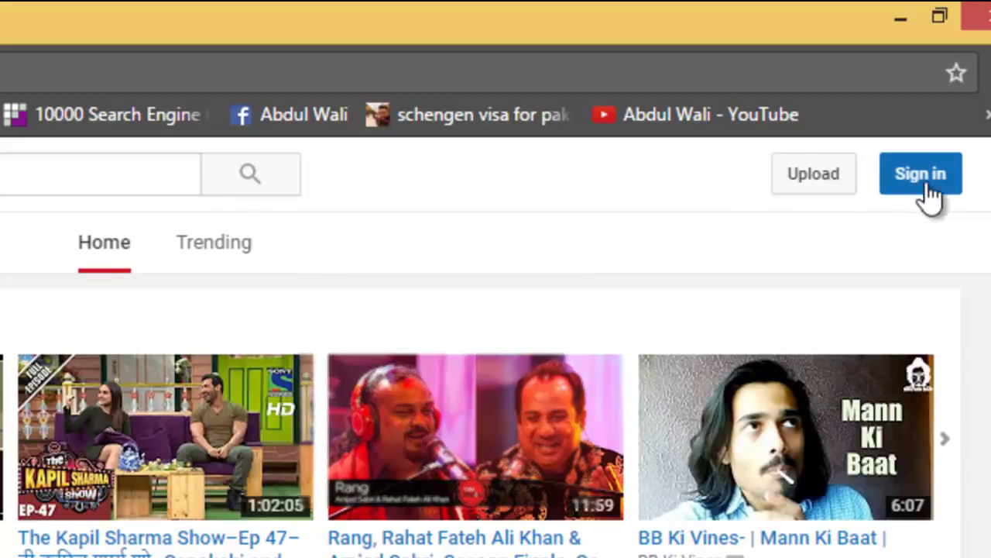
Step: Sign in to YouTube with the saved Google account e-mail and its password
{"action": "left_click", "coordinate": [938, 189]}
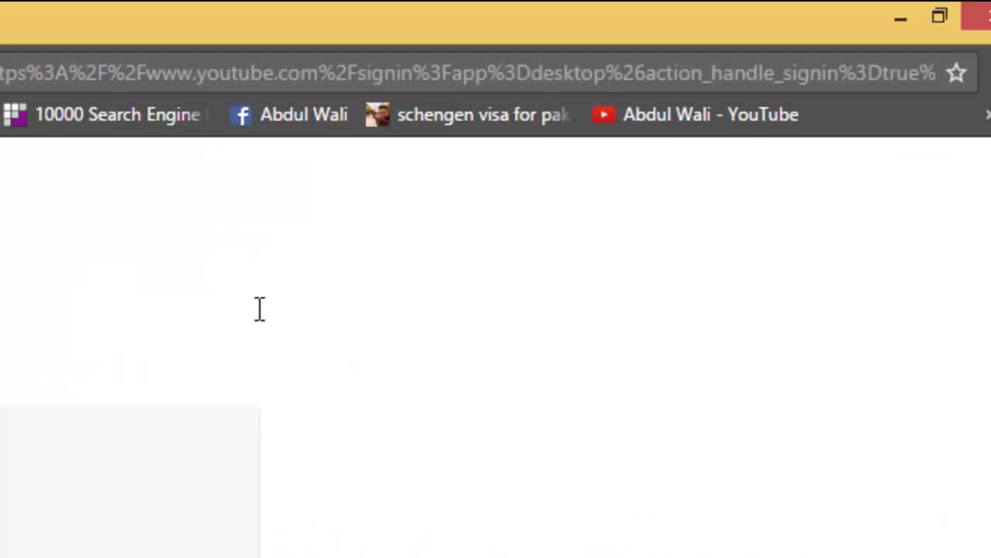
{"action": "left_click", "coordinate": [459, 372]}
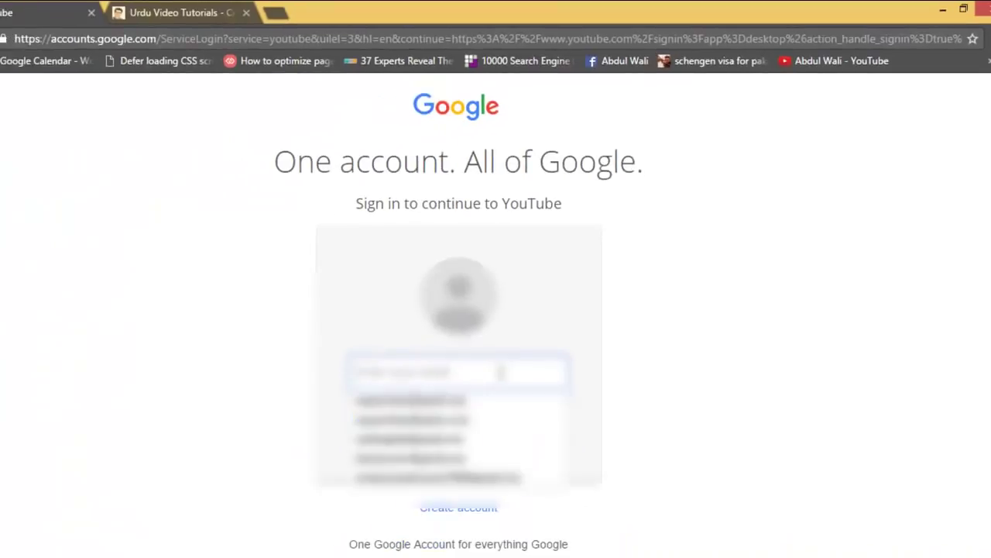
{"action": "left_click", "coordinate": [481, 401]}
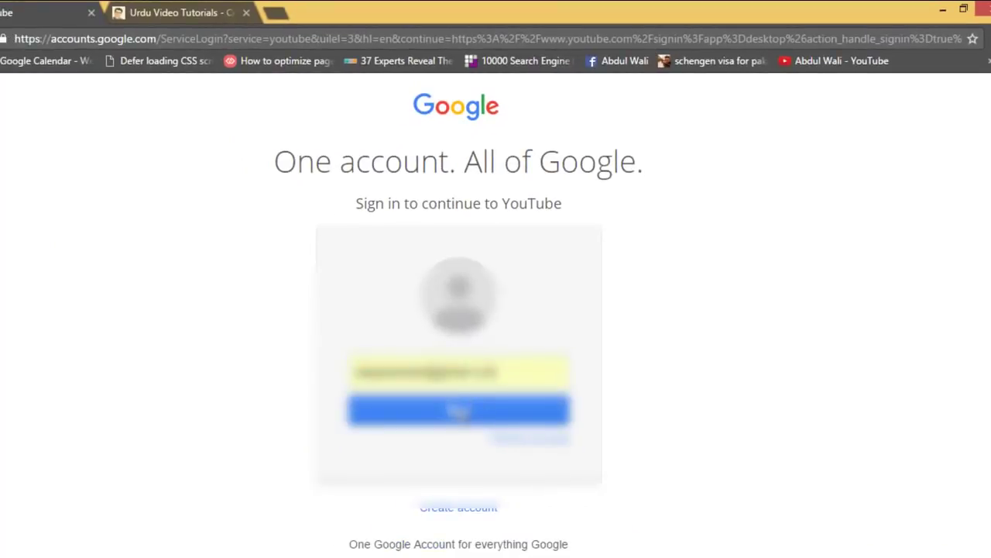
{"action": "left_click", "coordinate": [482, 409]}
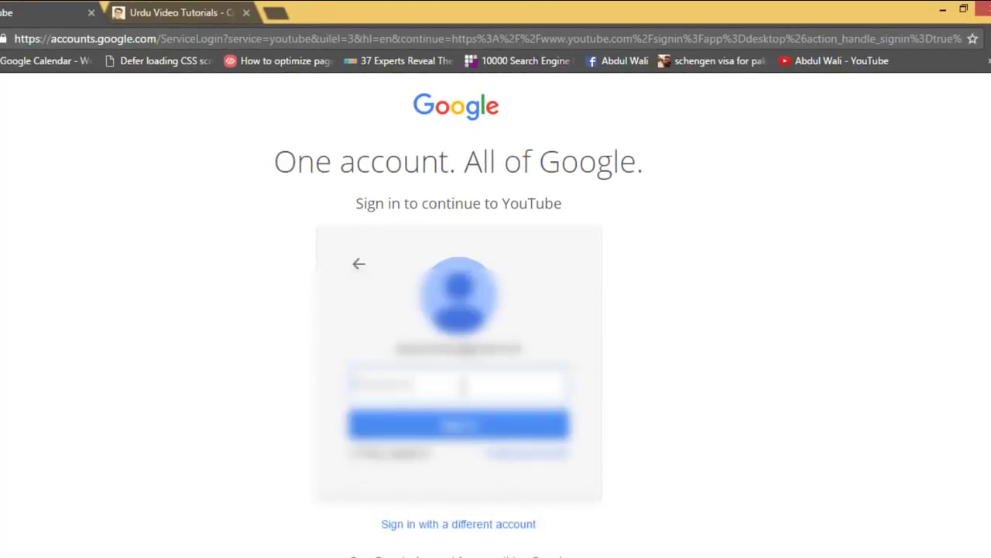
{"action": "type", "text": "******"}
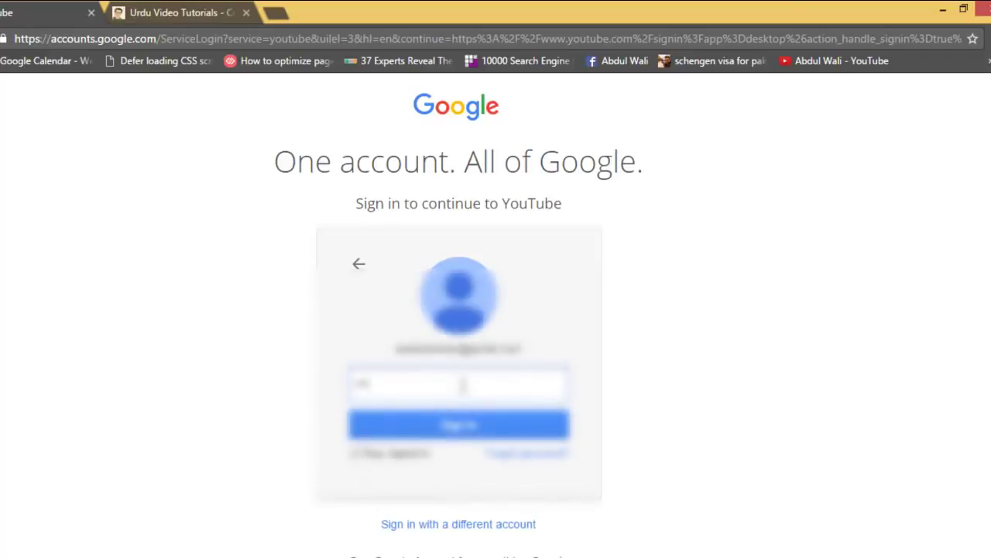
{"action": "type", "text": "********"}
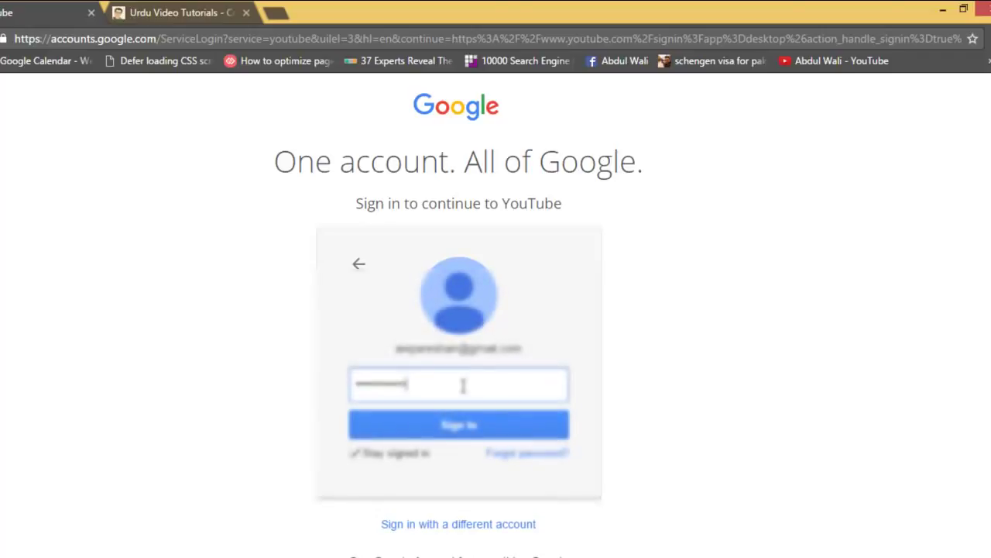
{"action": "left_click", "coordinate": [461, 422]}
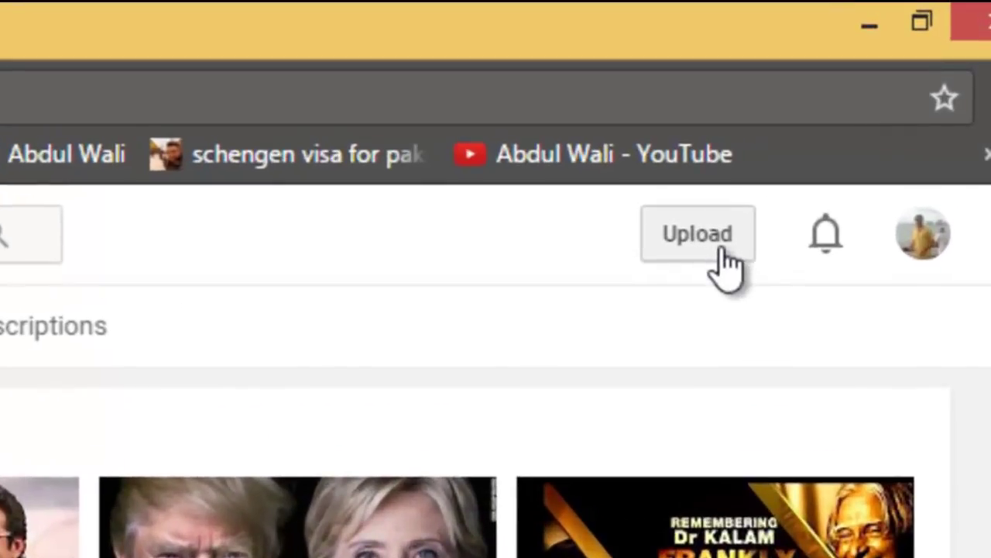
Step: From Upload, check the first and last name fields, then create and confirm the OnlineUstaad.Com channel
{"action": "left_click", "coordinate": [707, 253]}
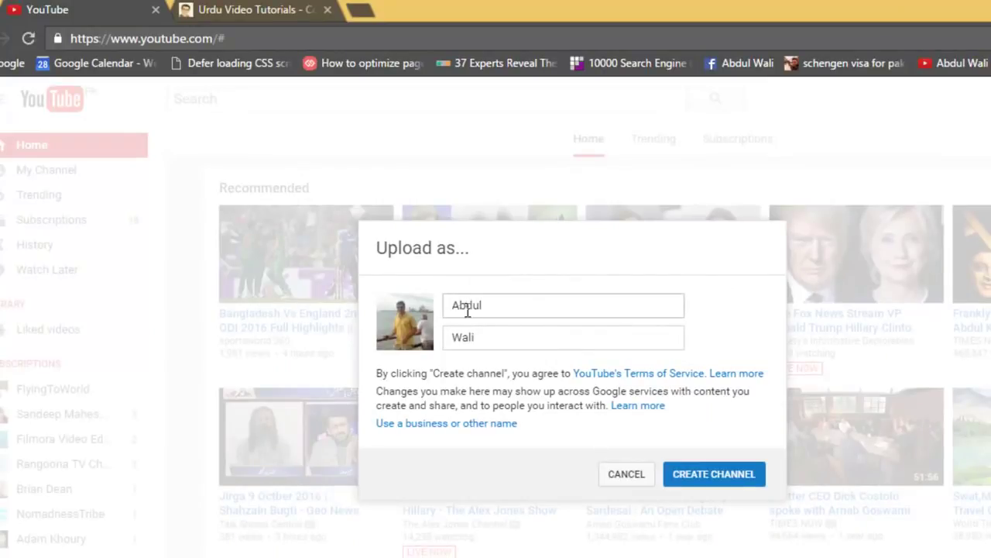
{"action": "left_click_drag", "start_coordinate": [486, 308], "coordinate": [434, 308]}
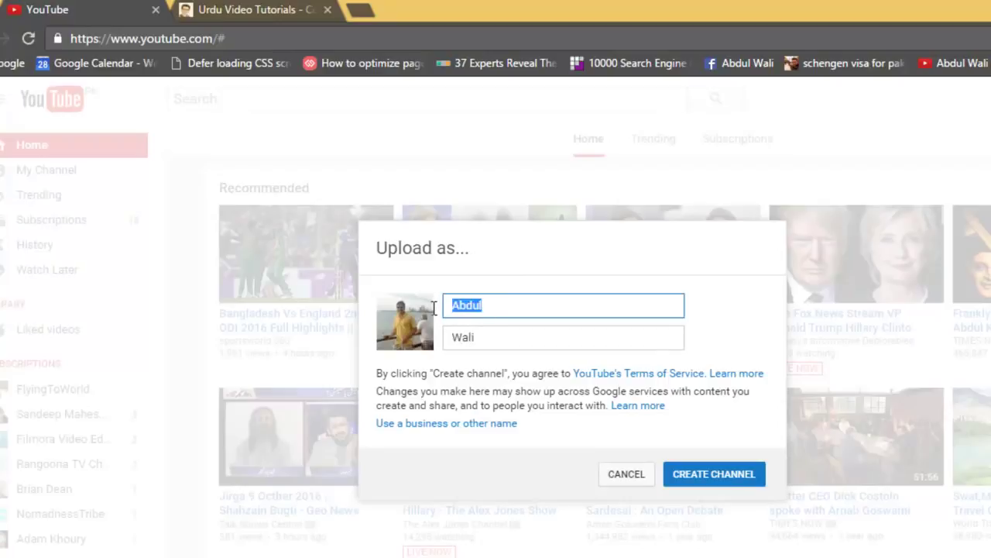
{"action": "key", "text": "Tab"}
{"action": "double_click", "coordinate": [485, 303]}
{"action": "left_click", "coordinate": [485, 303]}
{"action": "left_click", "coordinate": [511, 341]}
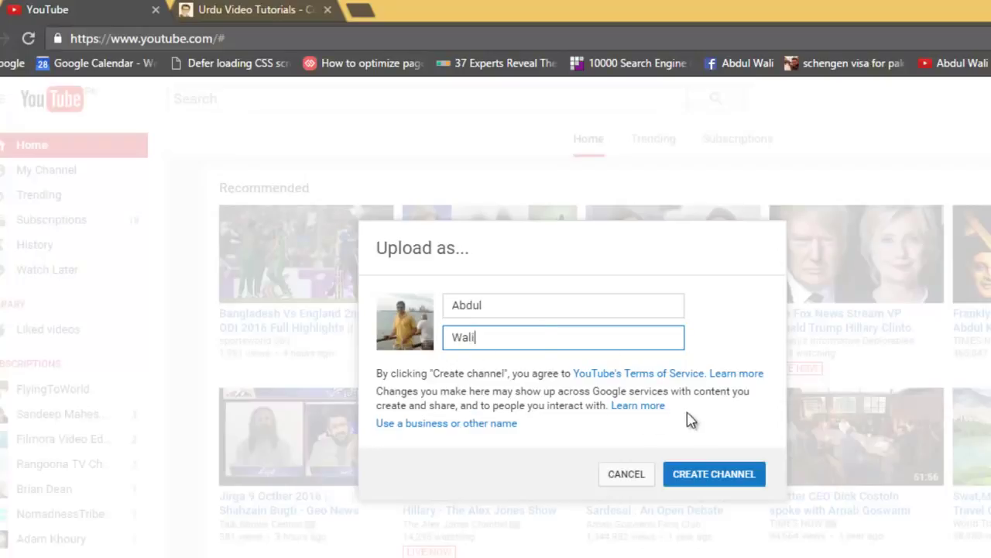
{"action": "left_click", "coordinate": [714, 474]}
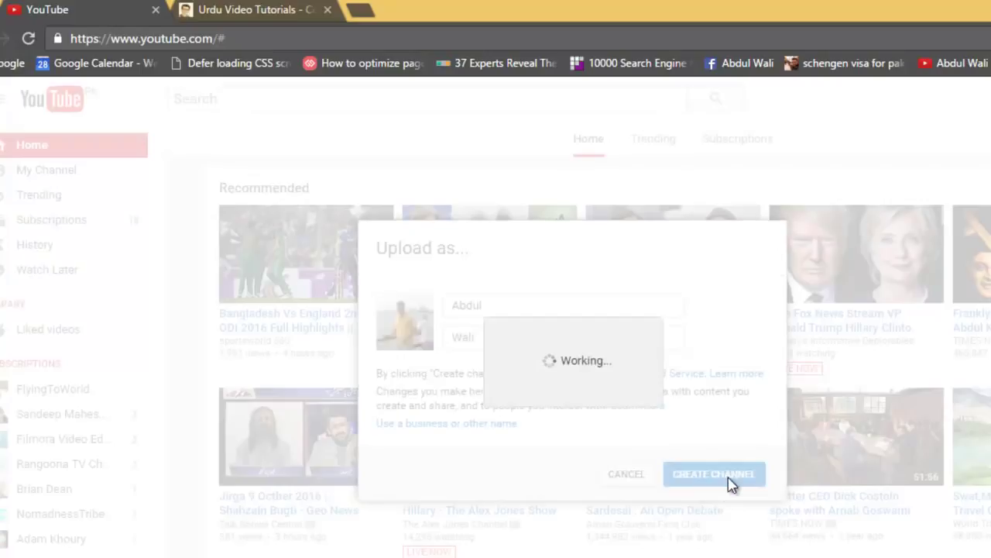
{"action": "left_click", "coordinate": [714, 482]}
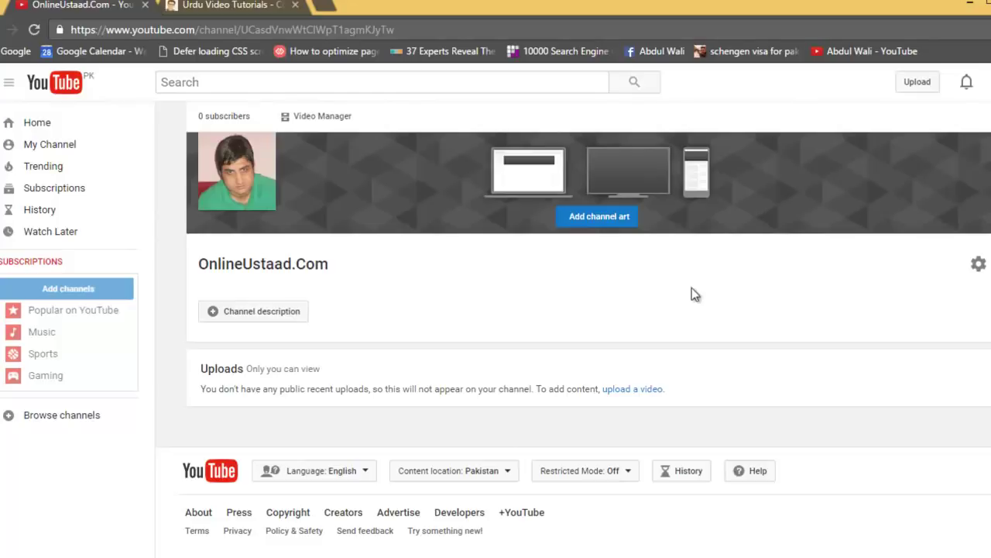
{"action": "triple_click", "coordinate": [752, 296]}
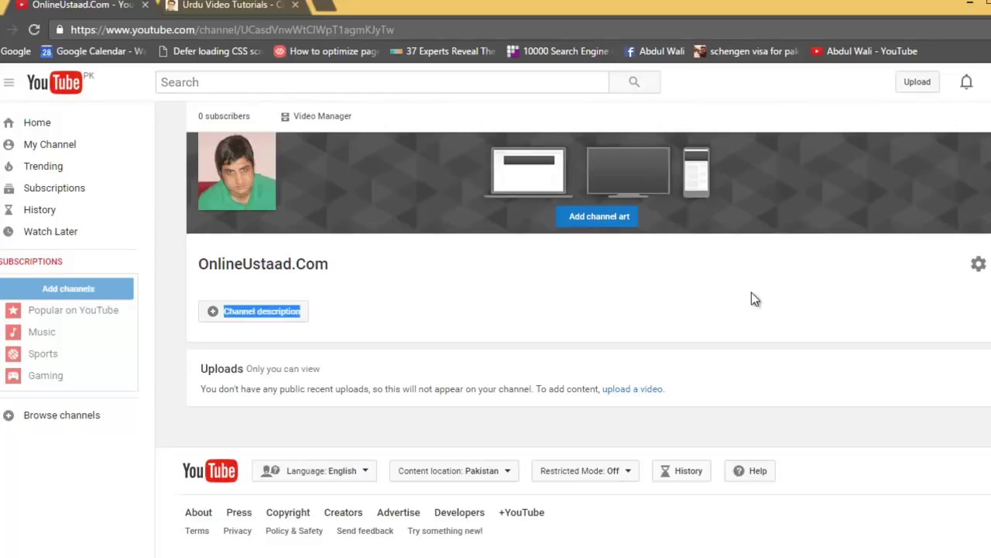
{"action": "left_click", "coordinate": [733, 359]}
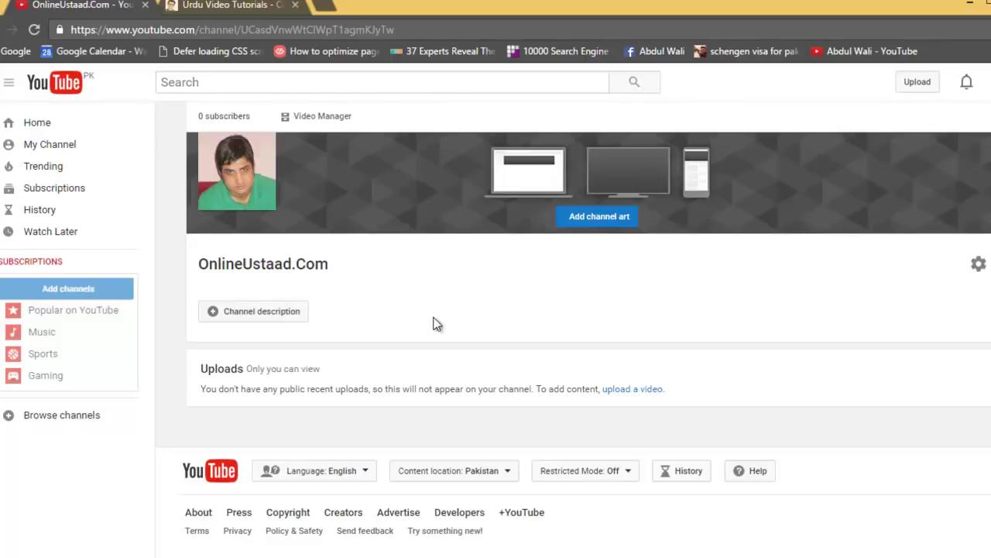
{"action": "mouse_move", "coordinate": [779, 160]}
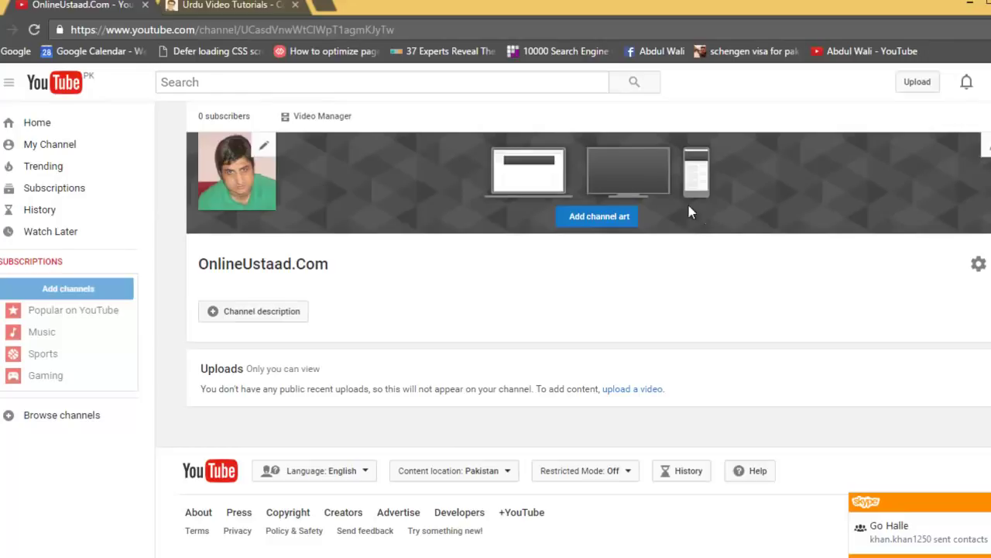
Step: Set the gallery's mountain valley and clouds photo as the channel banner, adjusting its crop
{"action": "left_click", "coordinate": [597, 221]}
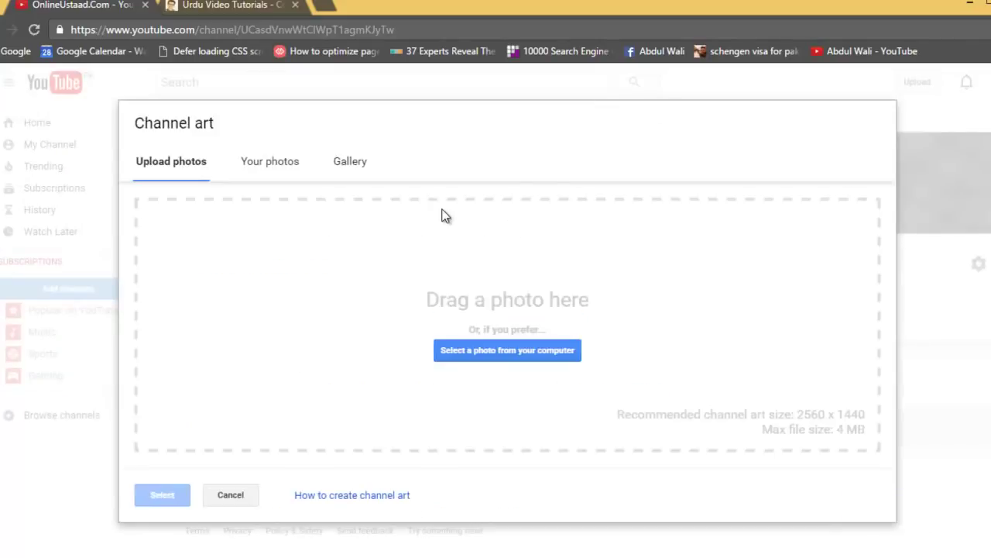
{"action": "left_click", "coordinate": [293, 169]}
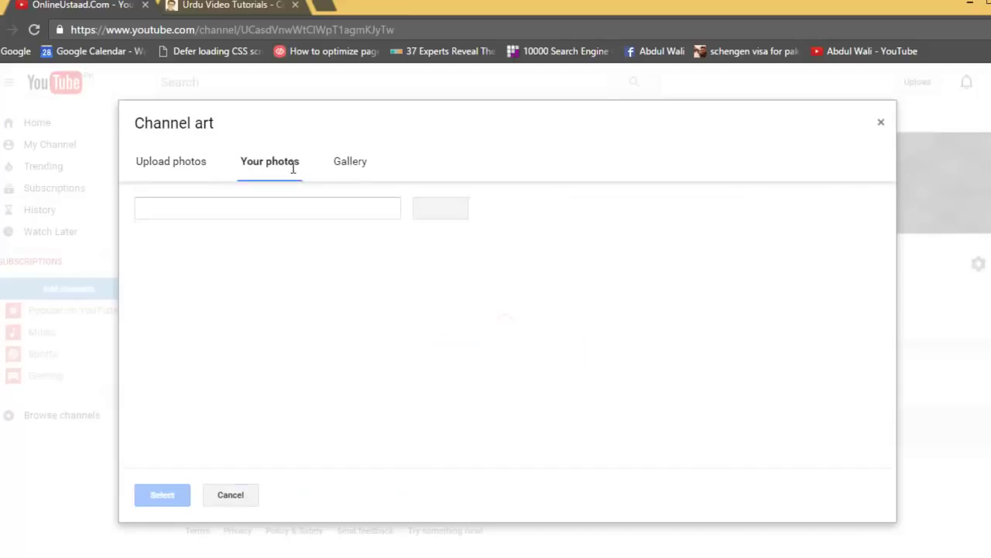
{"action": "left_click", "coordinate": [343, 169]}
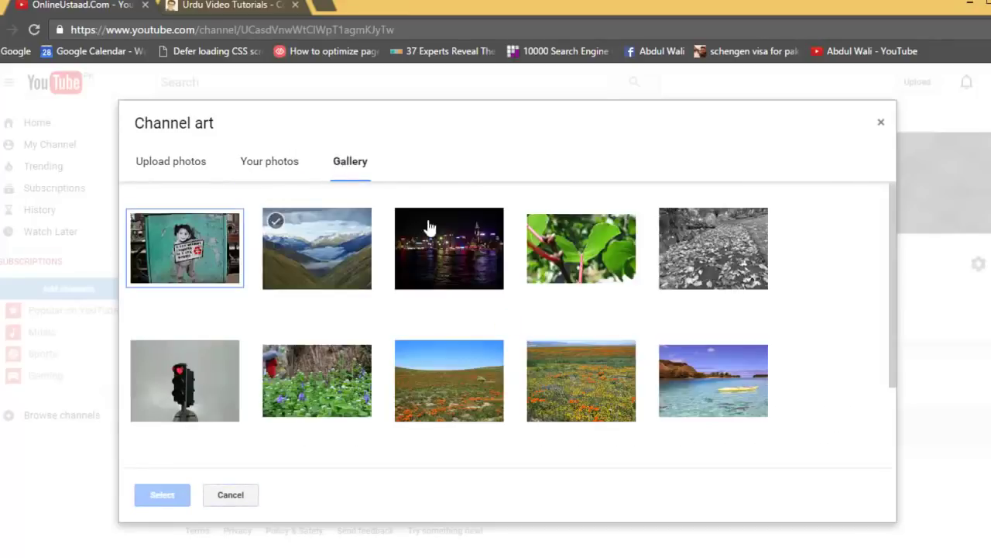
{"action": "left_click", "coordinate": [343, 268]}
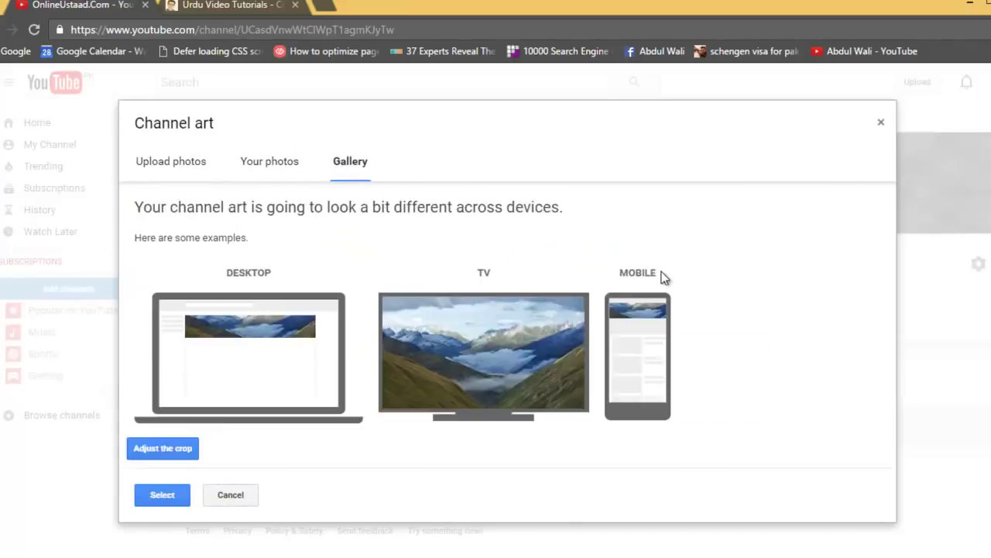
{"action": "left_click", "coordinate": [178, 454]}
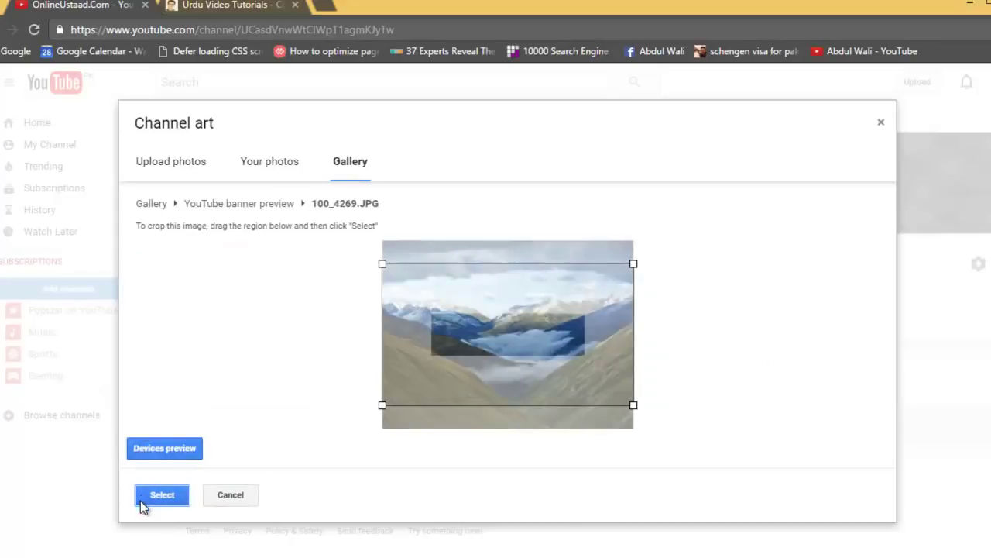
{"action": "left_click", "coordinate": [154, 496]}
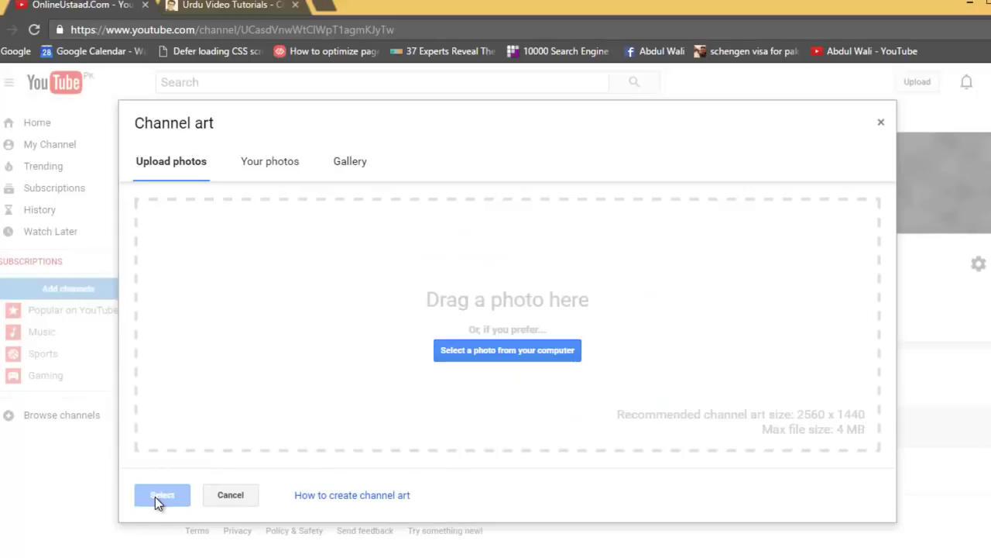
{"action": "left_click", "coordinate": [355, 161]}
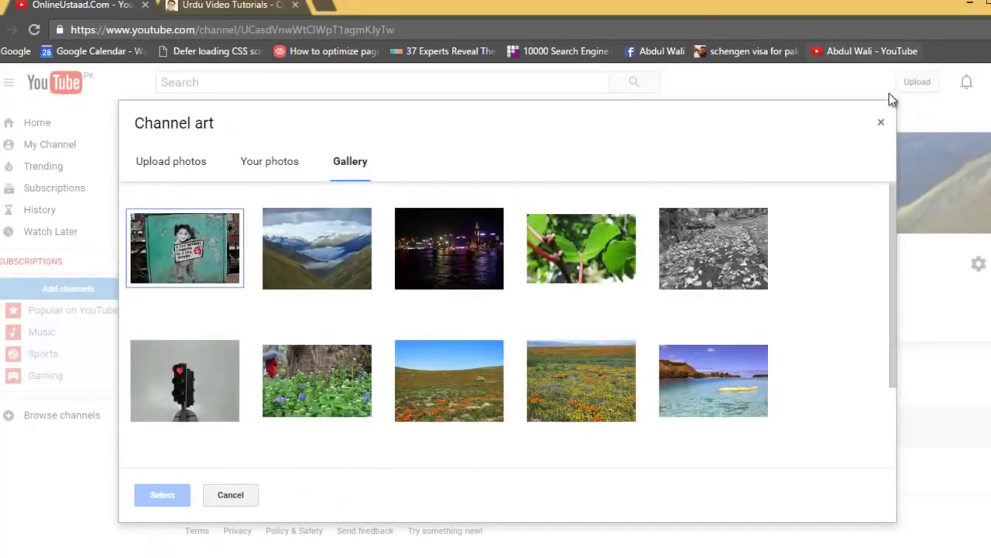
{"action": "left_click", "coordinate": [882, 122]}
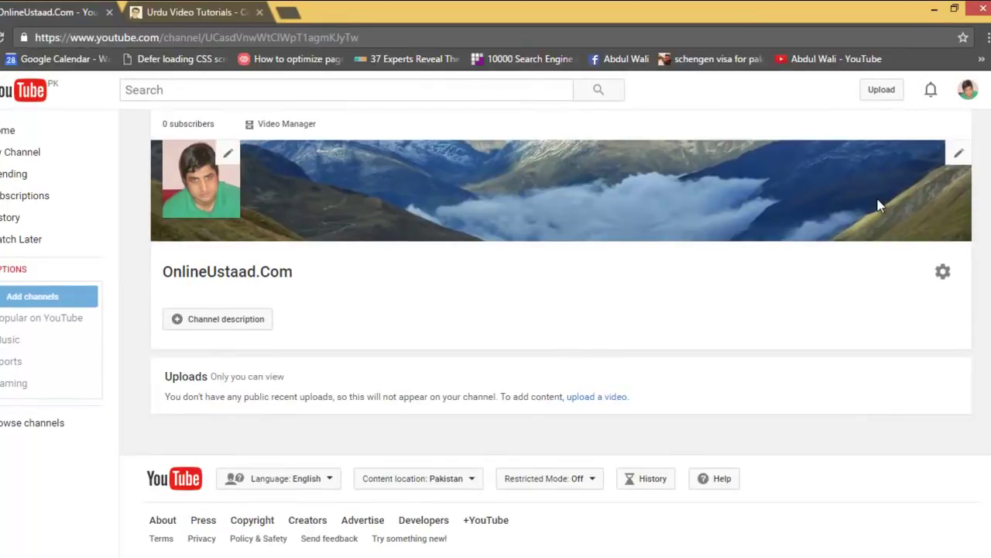
Step: Look at the channel art editing options, then close the Channel art window
{"action": "left_click", "coordinate": [959, 155]}
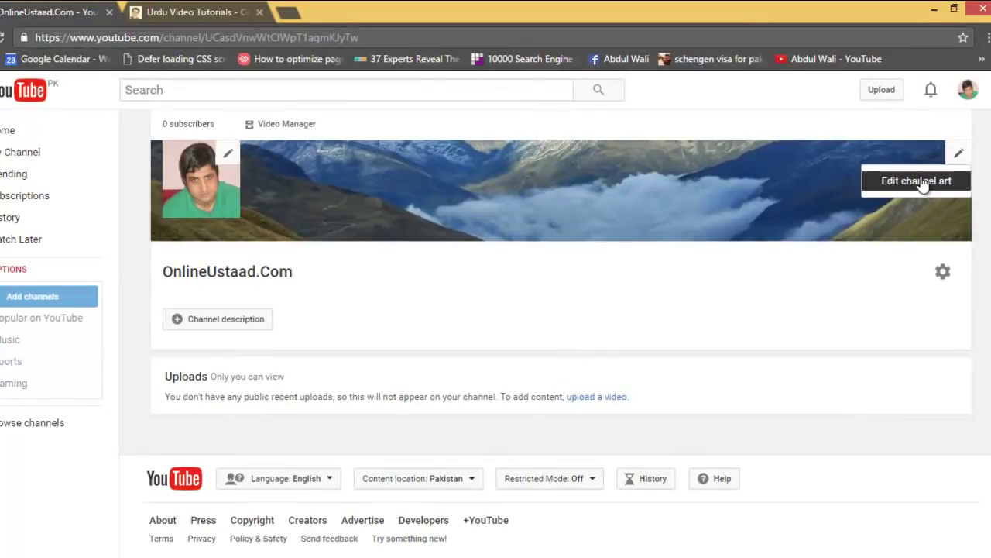
{"action": "left_click", "coordinate": [925, 183]}
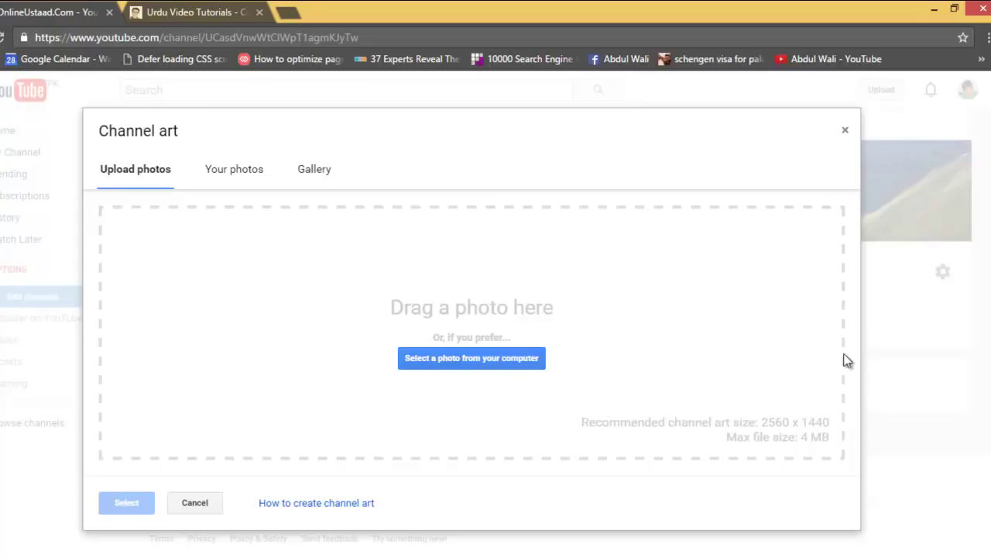
{"action": "left_click", "coordinate": [847, 130]}
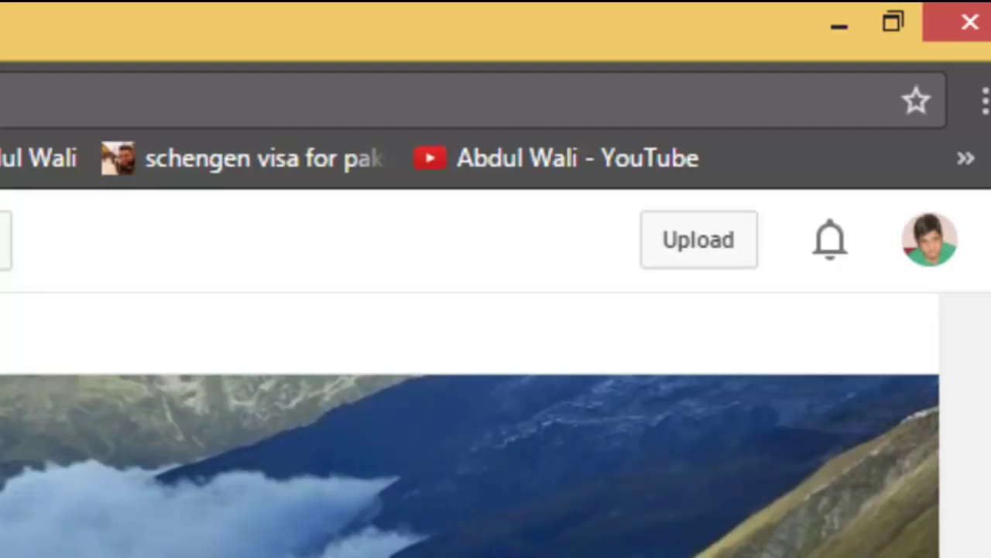
Step: Upload the angular2 video file from the Downloads folder
{"action": "left_click", "coordinate": [695, 265]}
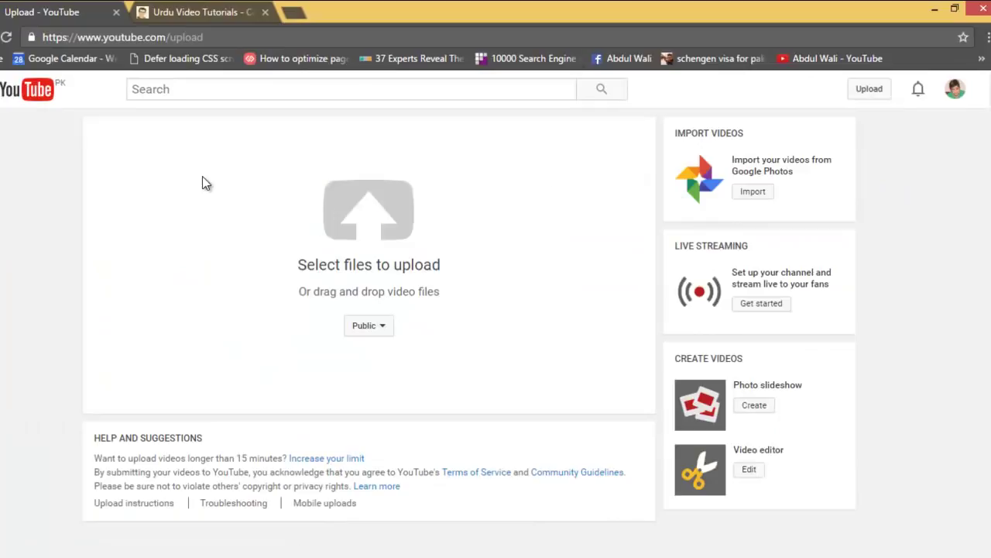
{"action": "left_click", "coordinate": [367, 239]}
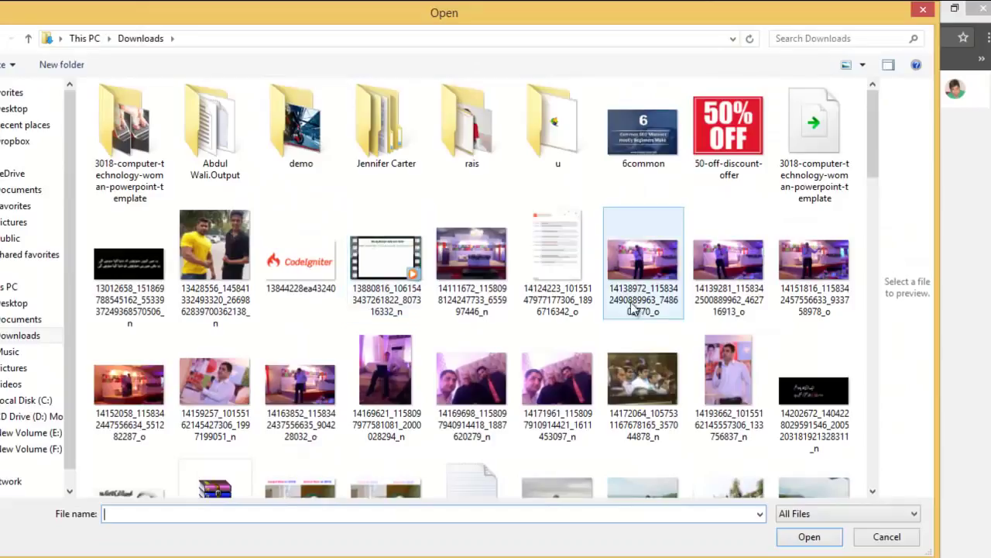
{"action": "left_click_drag", "start_coordinate": [874, 175], "coordinate": [849, 268]}
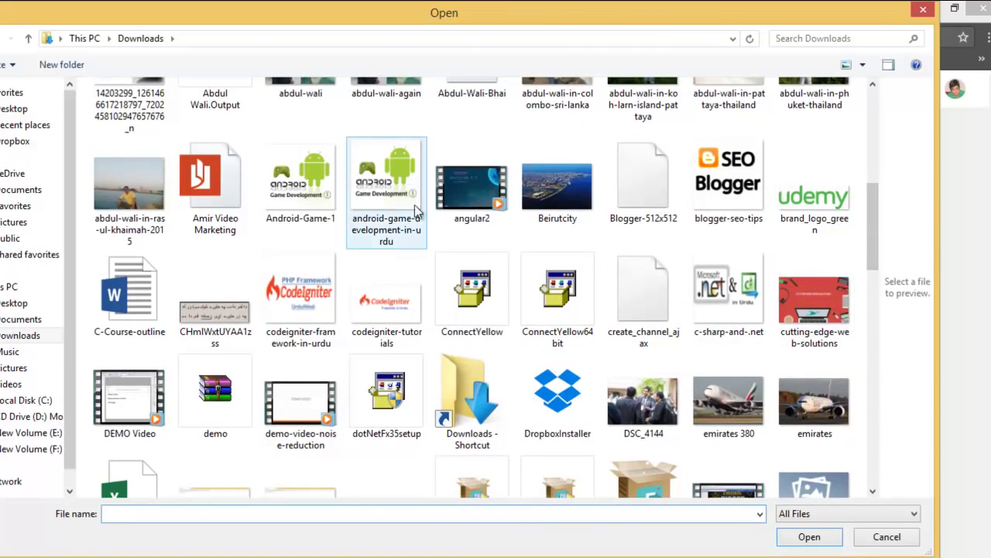
{"action": "double_click", "coordinate": [457, 203]}
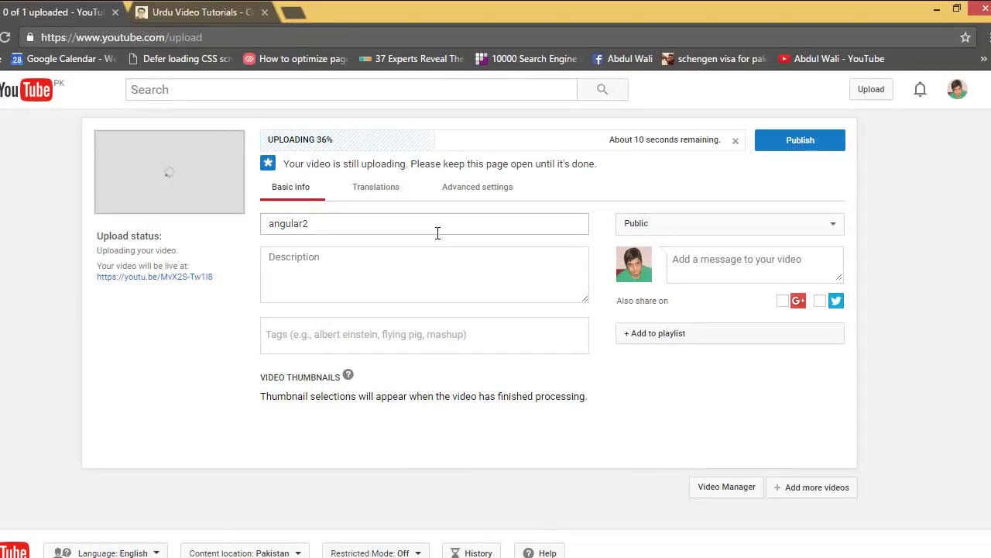
Step: Replace the angular2 title with 'AngularJS Video Tutorial in Urdu/Hindi'
{"action": "double_click", "coordinate": [438, 233]}
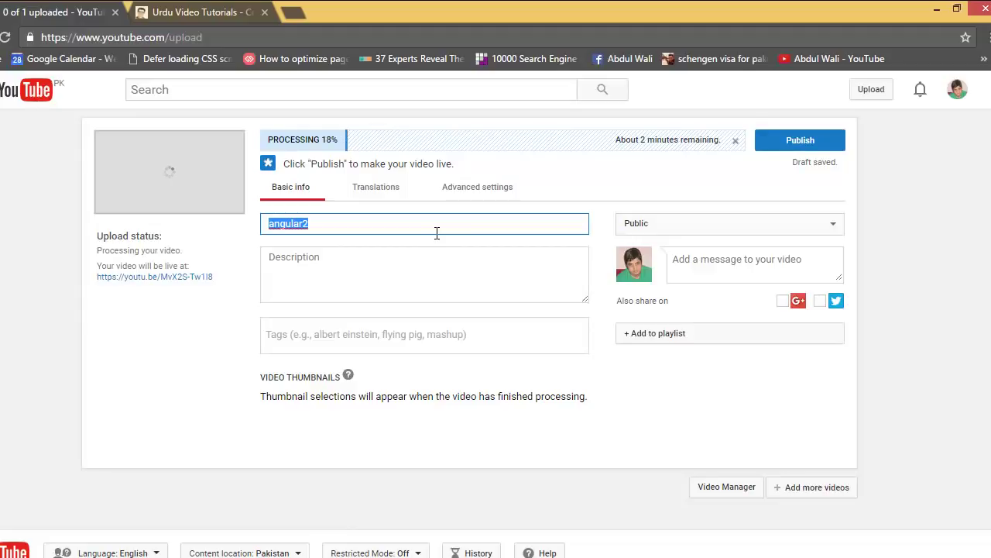
{"action": "left_click", "coordinate": [402, 264]}
{"action": "double_click", "coordinate": [302, 225]}
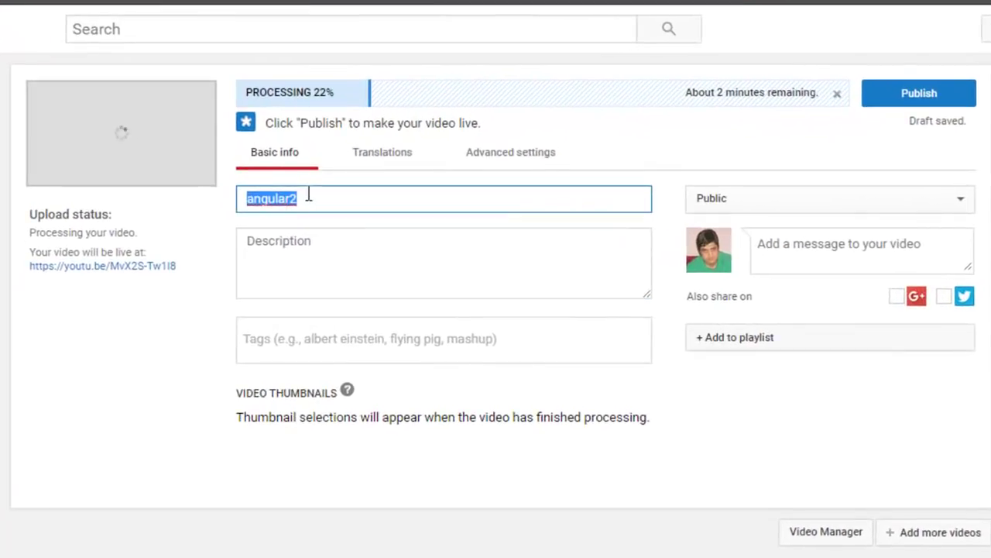
{"action": "left_click_drag", "start_coordinate": [309, 194], "coordinate": [230, 198]}
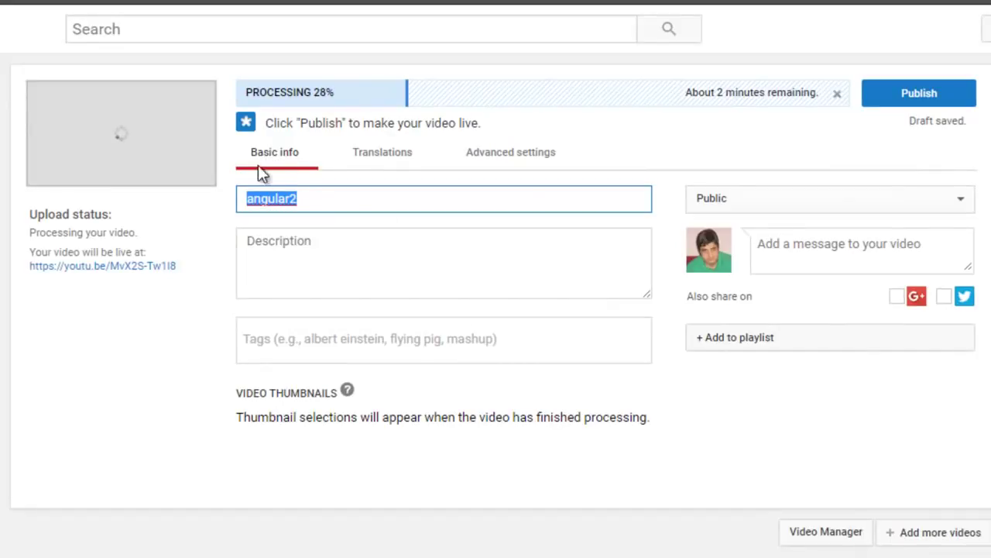
{"action": "left_click", "coordinate": [301, 237]}
{"action": "left_click", "coordinate": [316, 331]}
{"action": "left_click", "coordinate": [332, 195]}
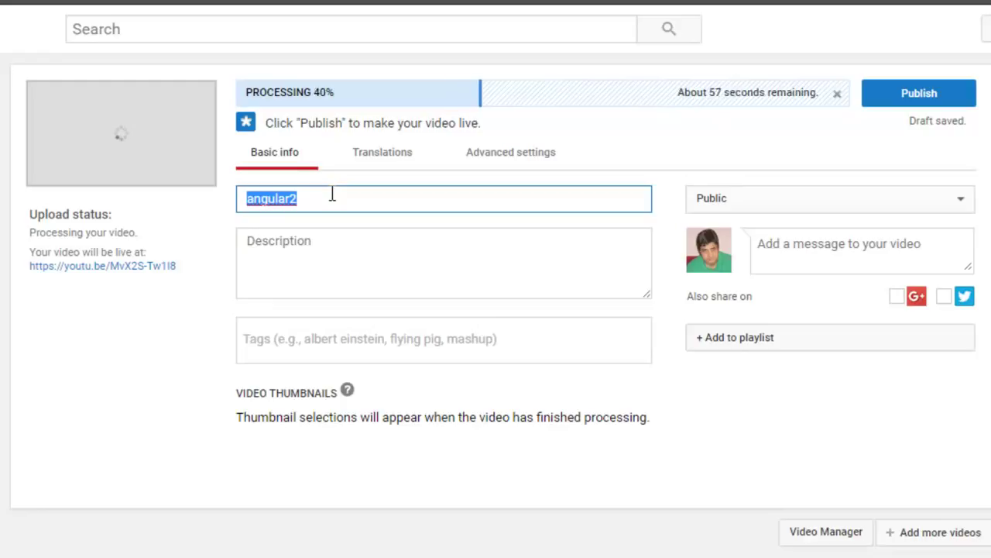
{"action": "key", "text": "BackSpace"}
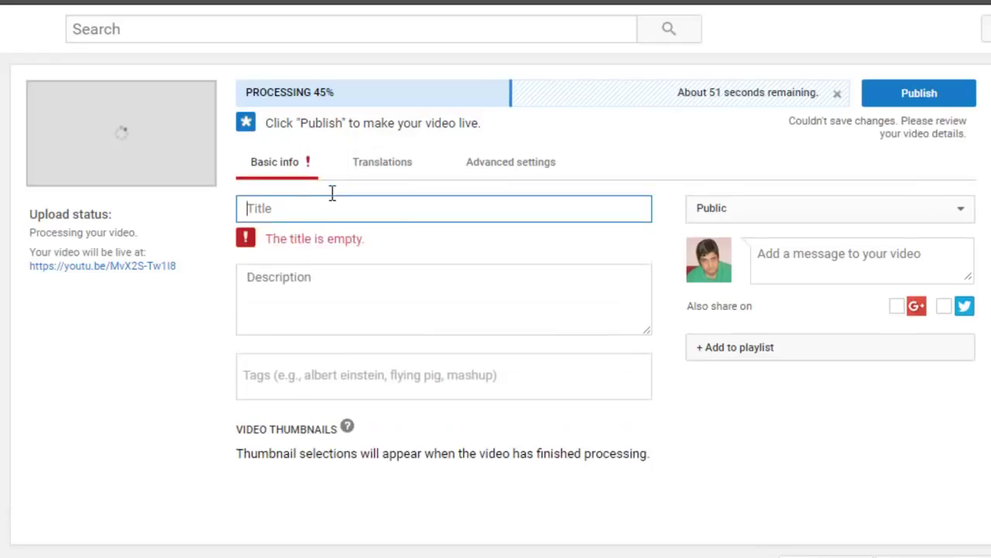
{"action": "type", "text": "Angular"}
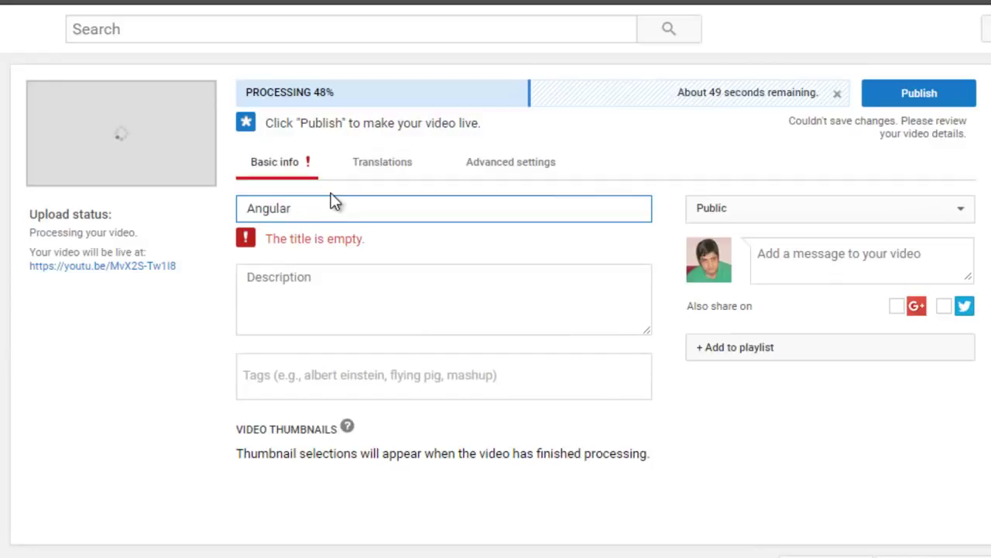
{"action": "key", "text": "BackSpace"}
{"action": "type", "text": "JS V"}
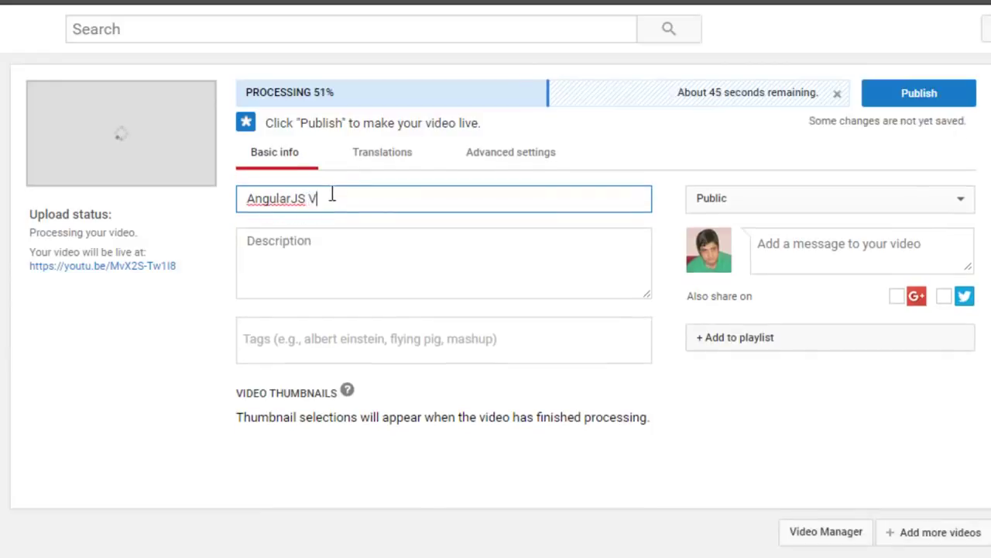
{"action": "type", "text": "ideo Tut"}
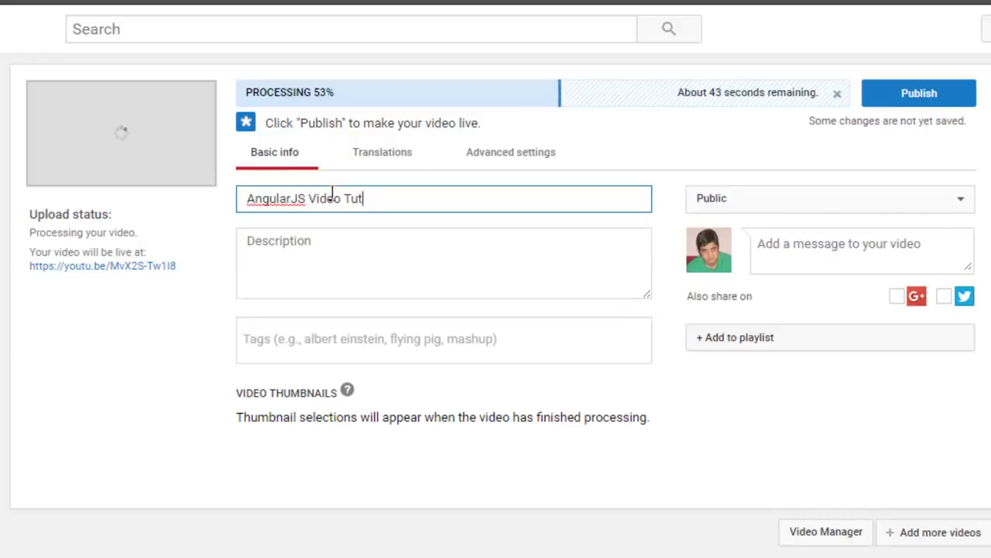
{"action": "type", "text": "orial in Urd"}
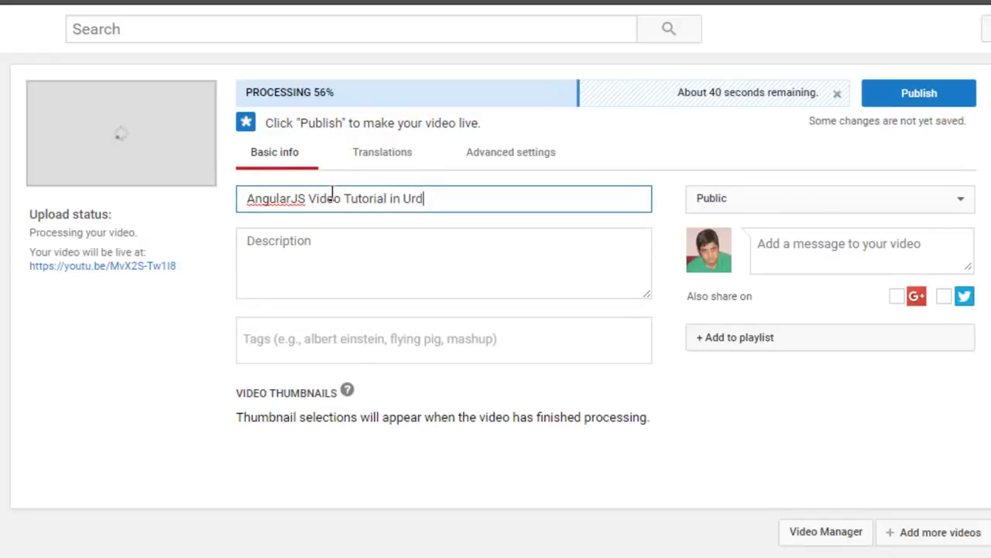
{"action": "type", "text": "u/Hindi"}
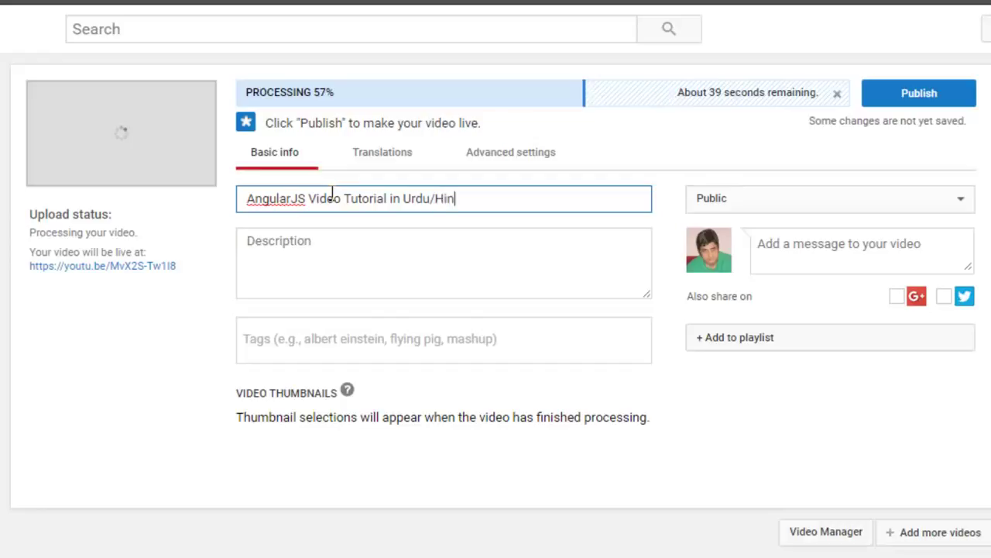
Step: Write the description 'A complete Tutorial to learn AngularJS in Urdu and Hindi' with the onlineustaad.com blog link, then select it all
{"action": "left_click", "coordinate": [350, 261]}
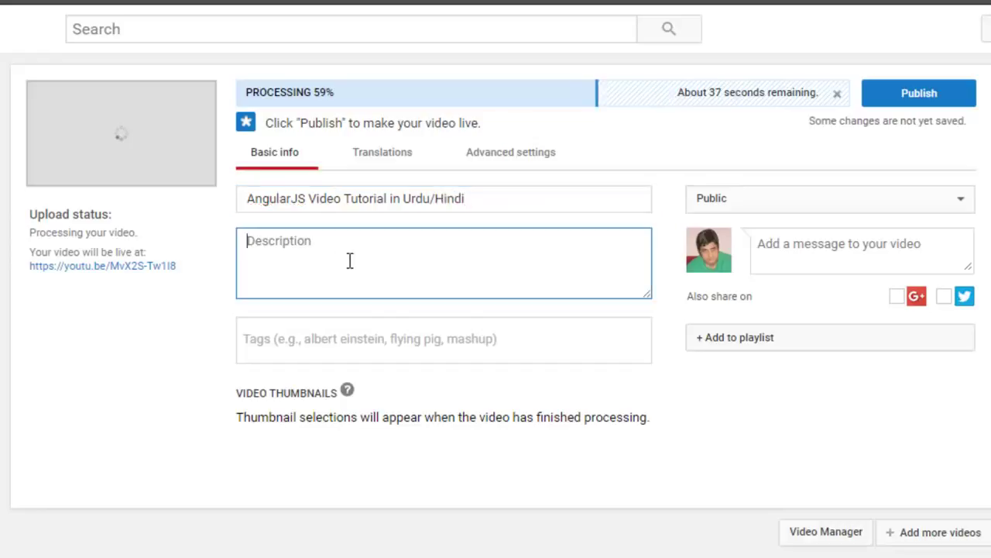
{"action": "left_click", "coordinate": [310, 199]}
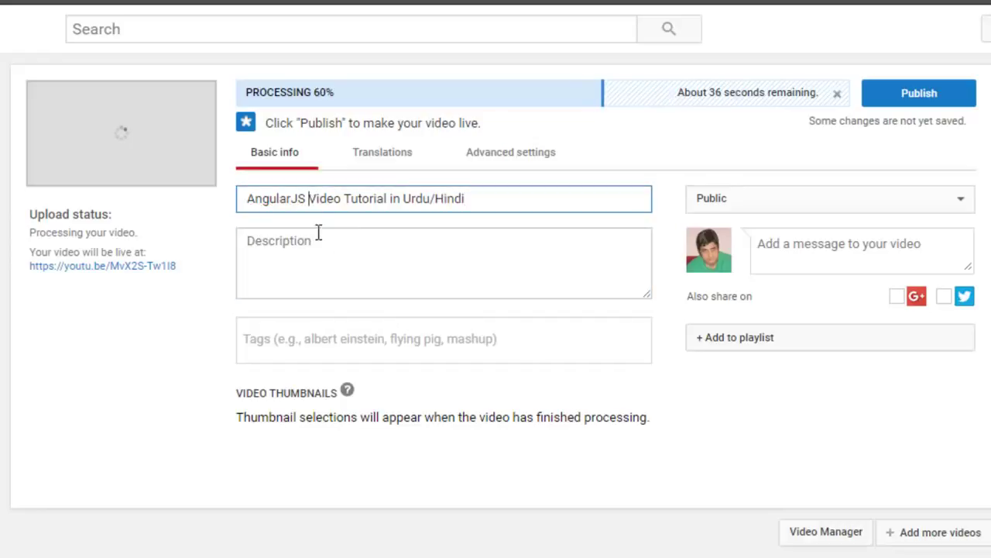
{"action": "left_click", "coordinate": [383, 258]}
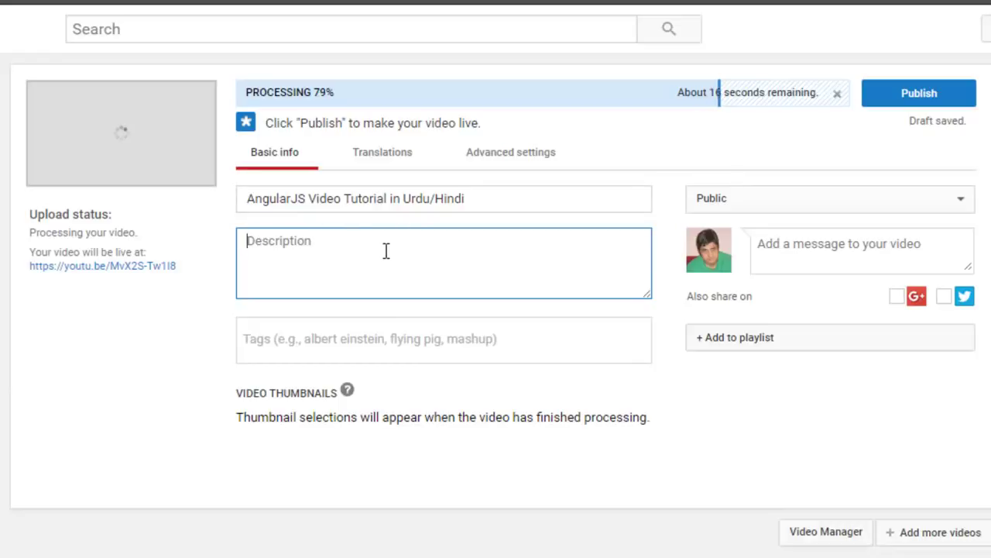
{"action": "type", "text": "A complete Tutoirial to learn AngularJS in Urdu and Hindi. For more tuto"}
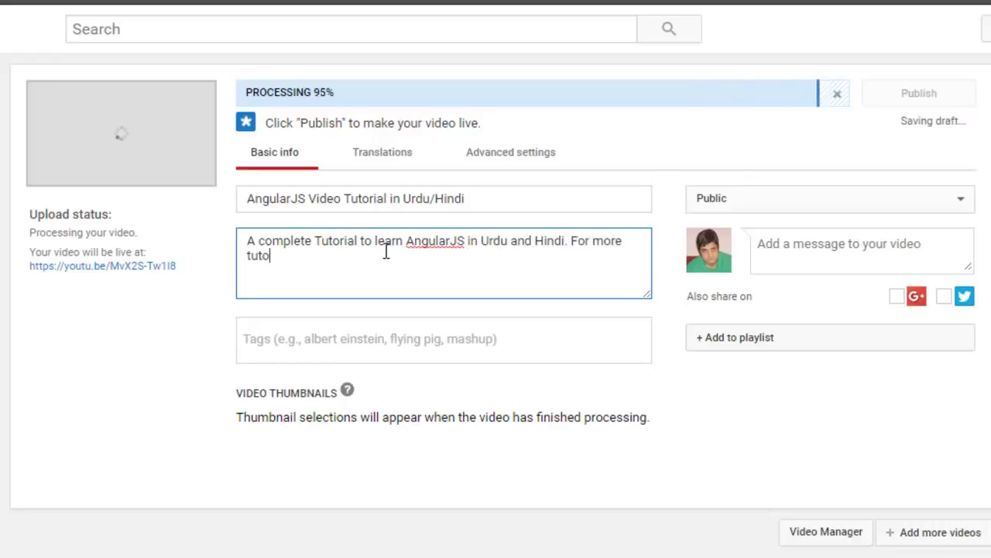
{"action": "type", "text": "rials you can visit my blog. http://www.onlineustaad.com."}
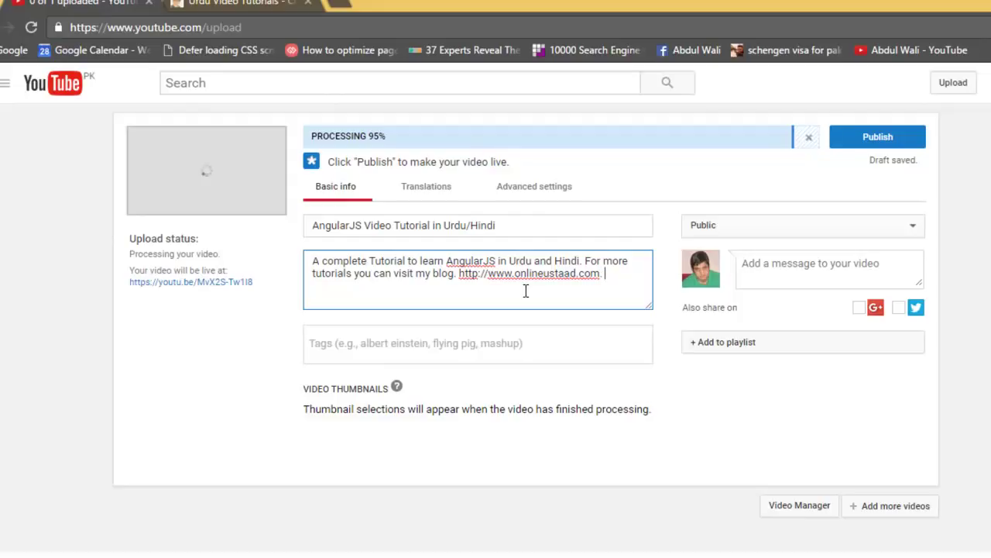
{"action": "key", "text": "ctrl+a"}
{"action": "key", "text": "ctrl+c"}
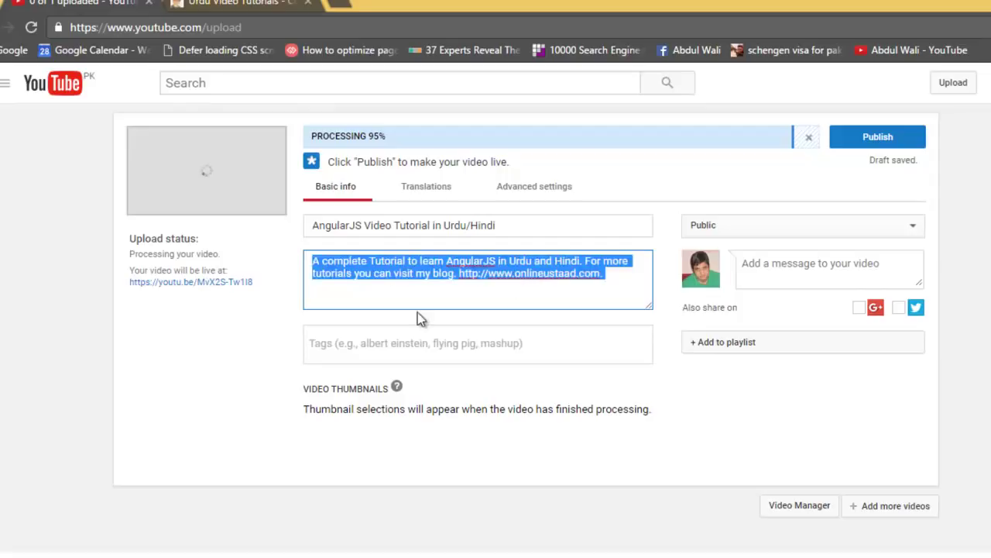
Step: Paste the copied description as the message shared with the video
{"action": "left_click", "coordinate": [846, 270]}
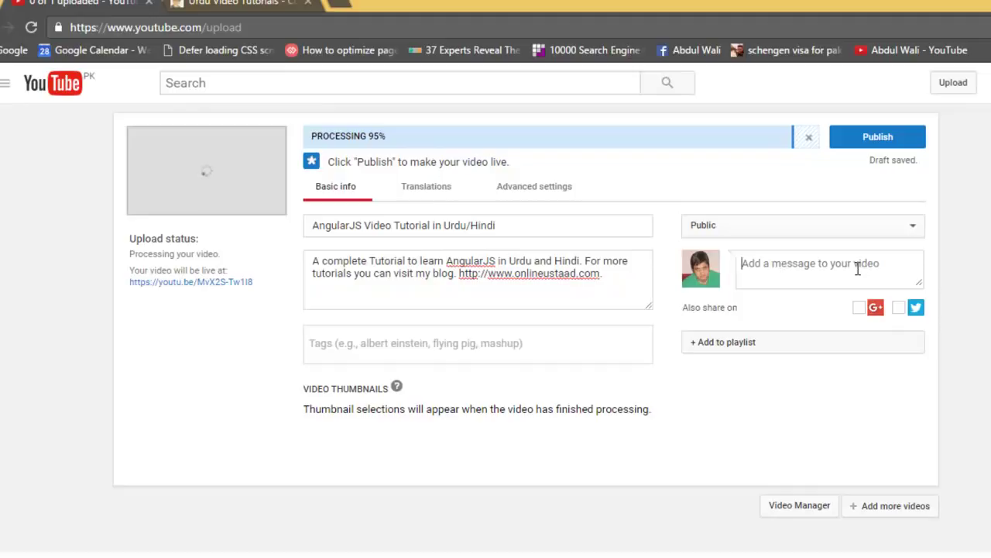
{"action": "key", "text": "ctrl+v"}
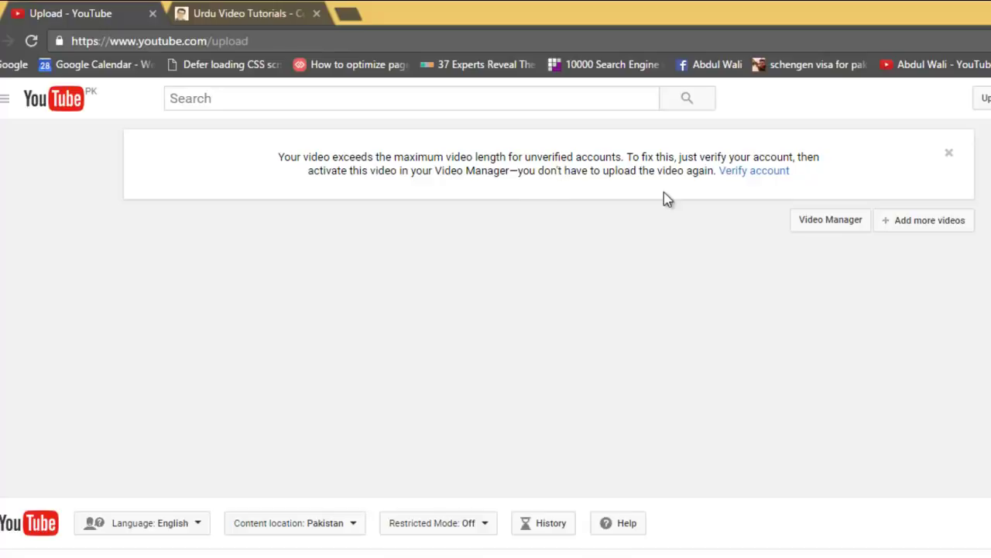
Step: Verify the account by text message, entering the phone number and the 6-digit code received
{"action": "left_click", "coordinate": [761, 173]}
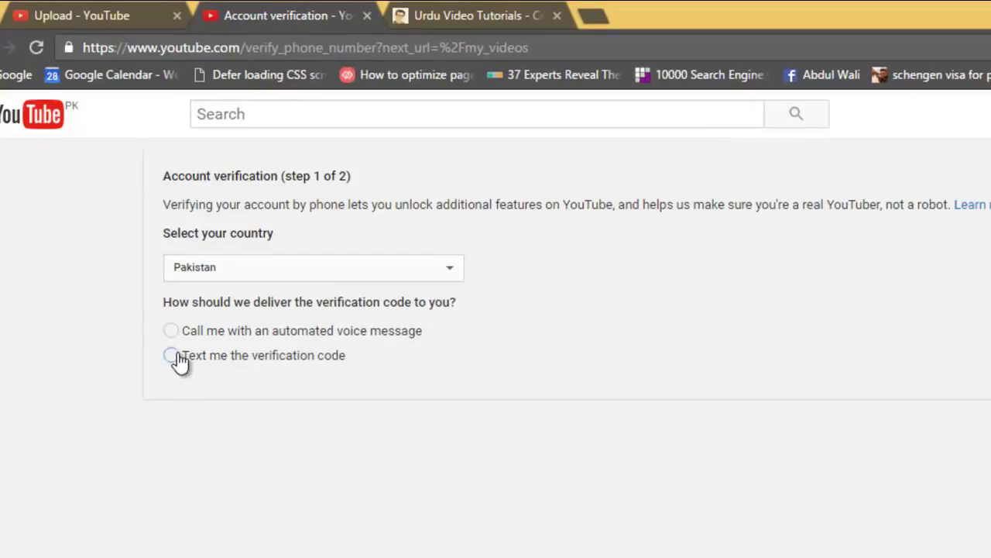
{"action": "left_click", "coordinate": [172, 356]}
{"action": "scroll", "coordinate": [496, 310], "scroll_direction": "down", "scroll_amount": 2}
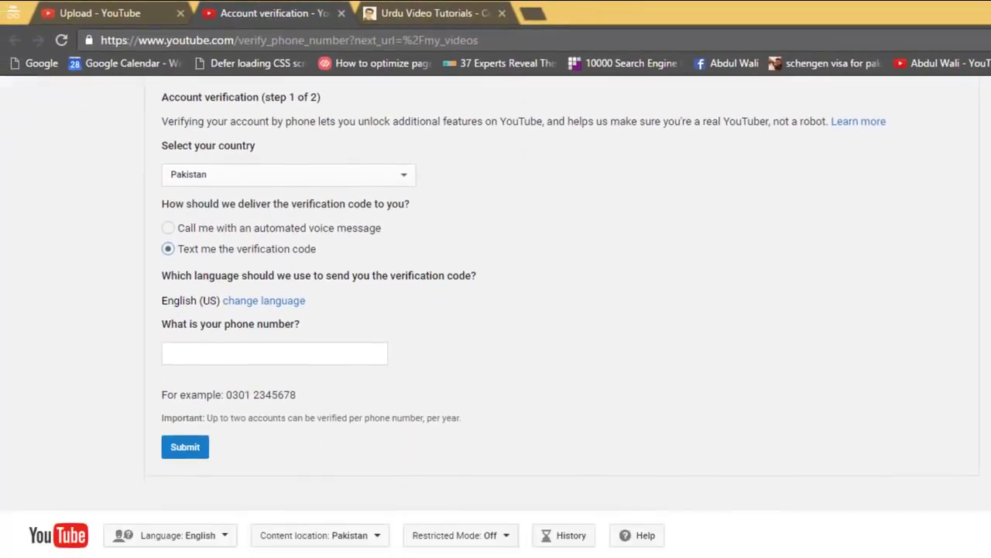
{"action": "scroll", "coordinate": [403, 210], "scroll_direction": "down", "scroll_amount": 1}
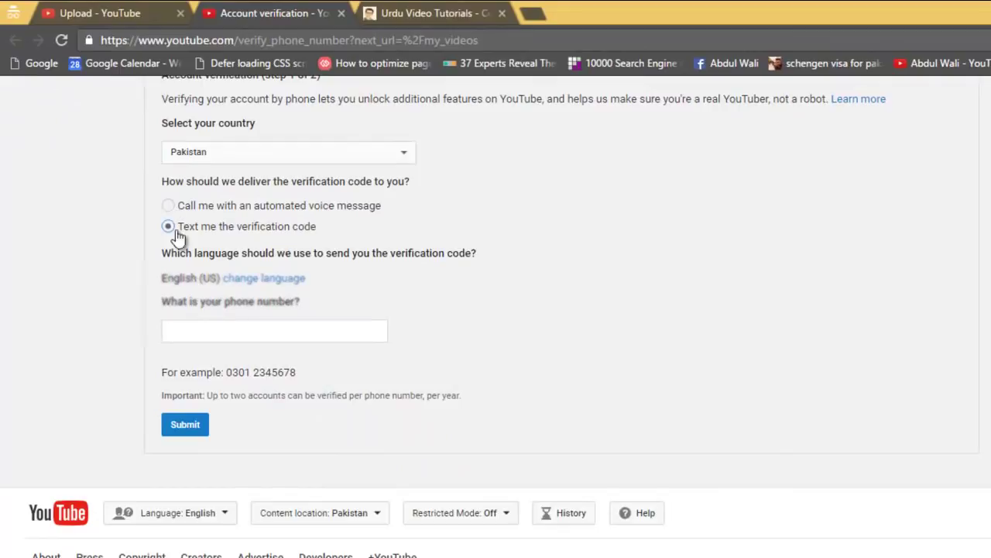
{"action": "left_click", "coordinate": [252, 333]}
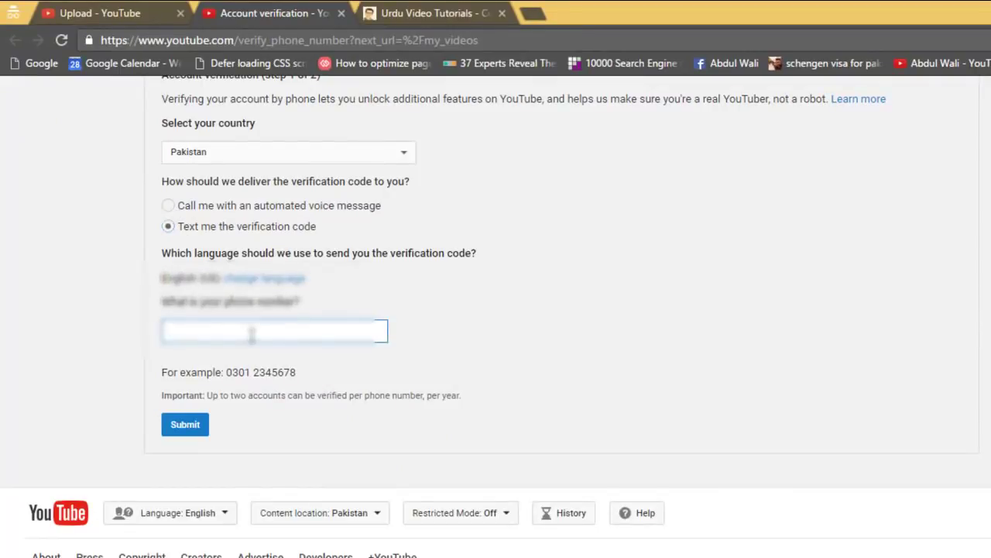
{"action": "type", "text": "030"}
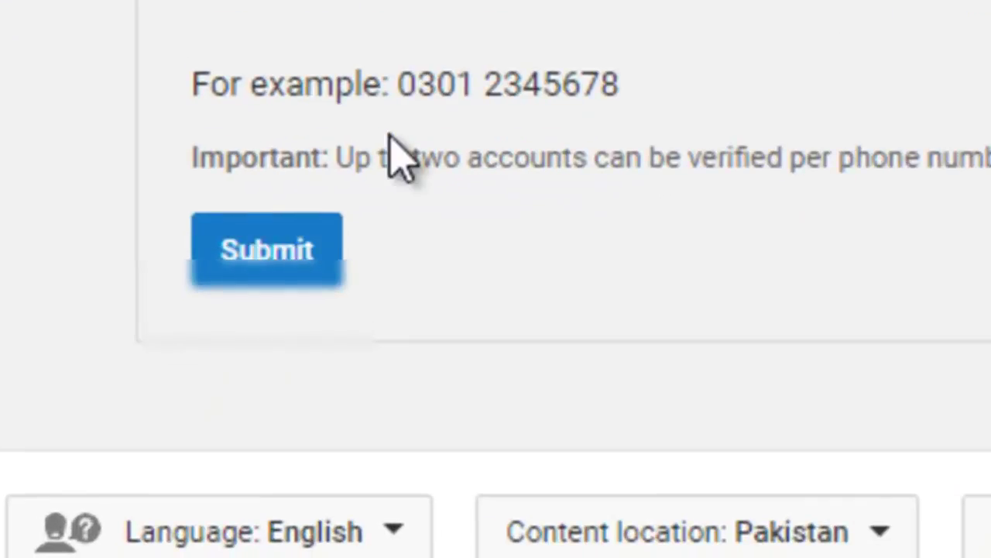
{"action": "left_click", "coordinate": [295, 251]}
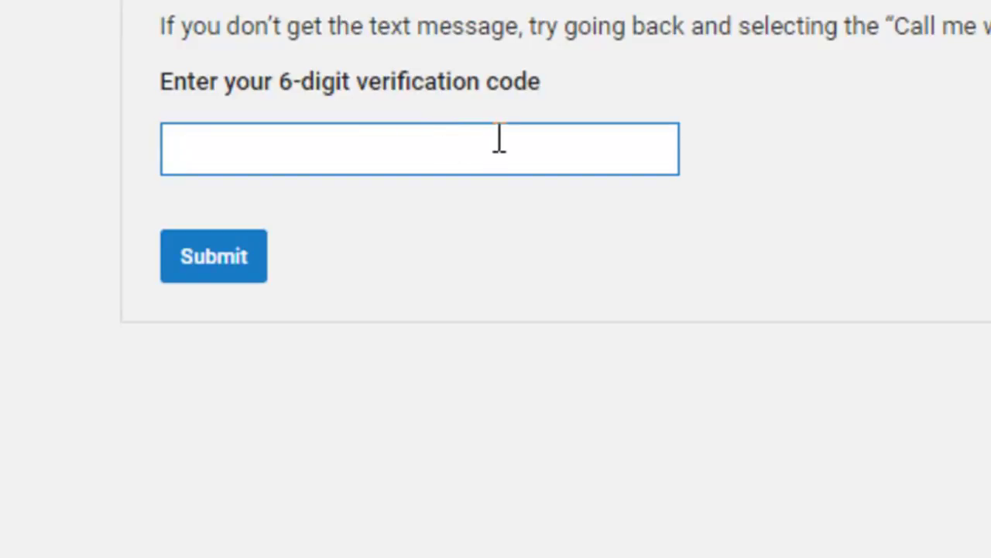
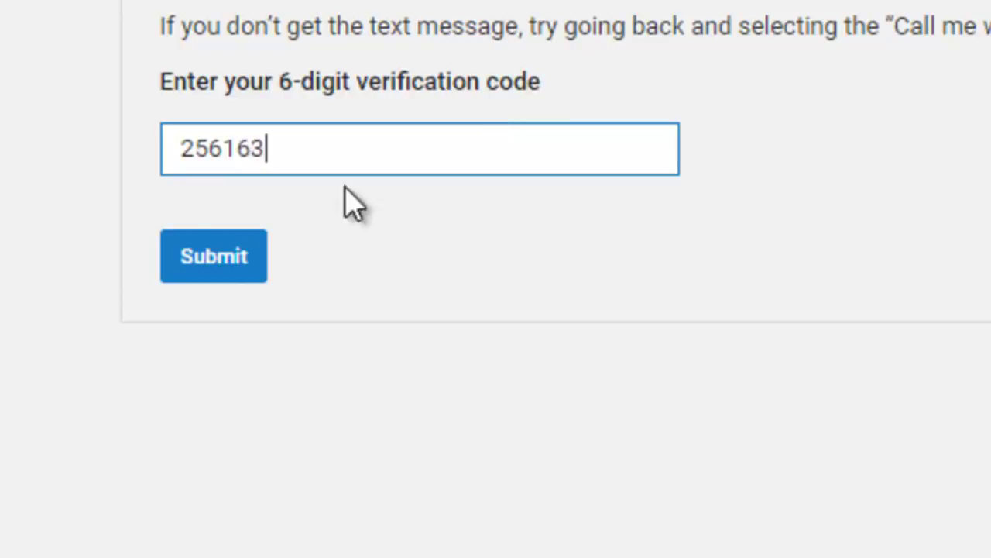
{"action": "left_click", "coordinate": [217, 263]}
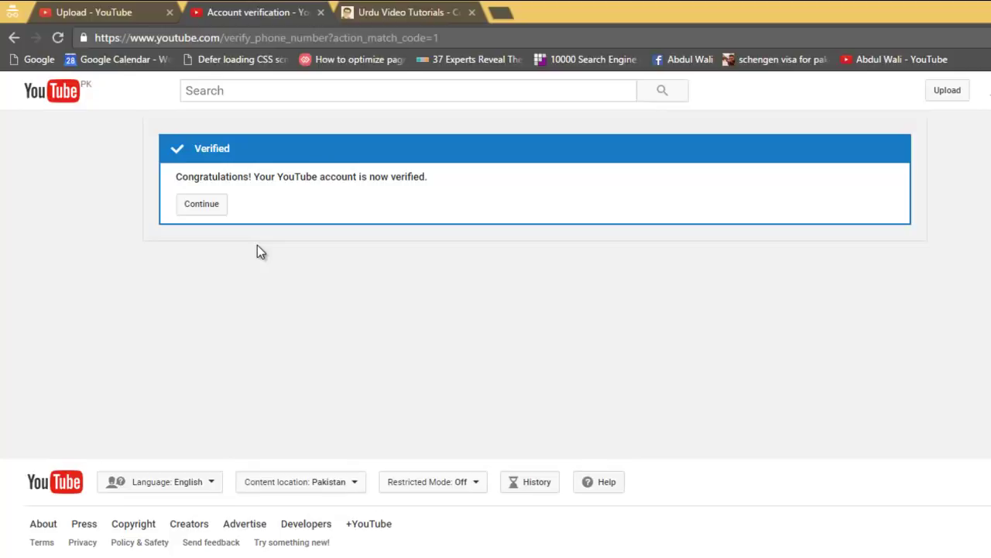
Step: Reactivate the failed AngularJS upload so it reappears as a draft in the Videos list
{"action": "left_click", "coordinate": [207, 209]}
{"action": "left_click", "coordinate": [203, 209]}
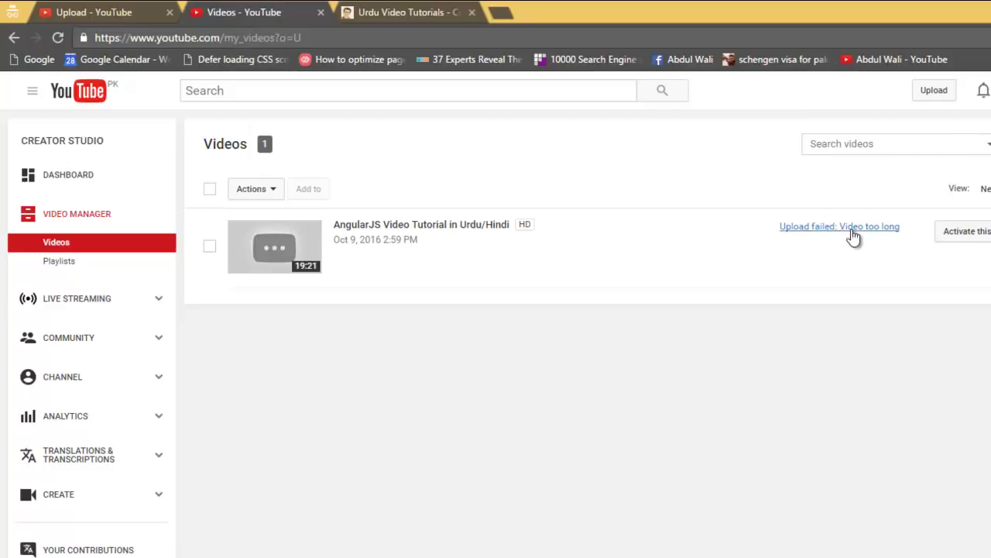
{"action": "left_click", "coordinate": [968, 232]}
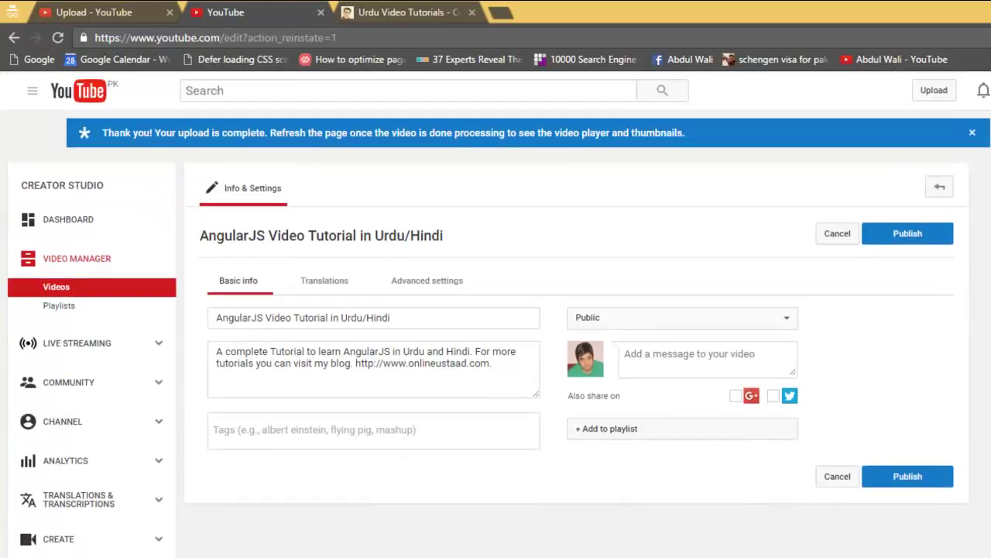
{"action": "left_click", "coordinate": [118, 228]}
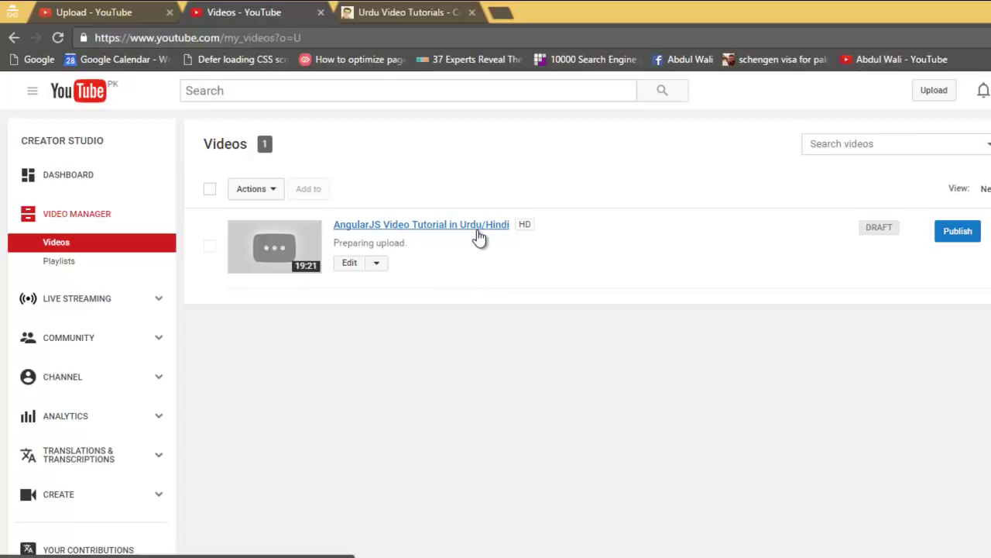
Step: Publish the AngularJS tutorial draft, check its watch page, and open its Info & Settings
{"action": "left_click", "coordinate": [958, 232]}
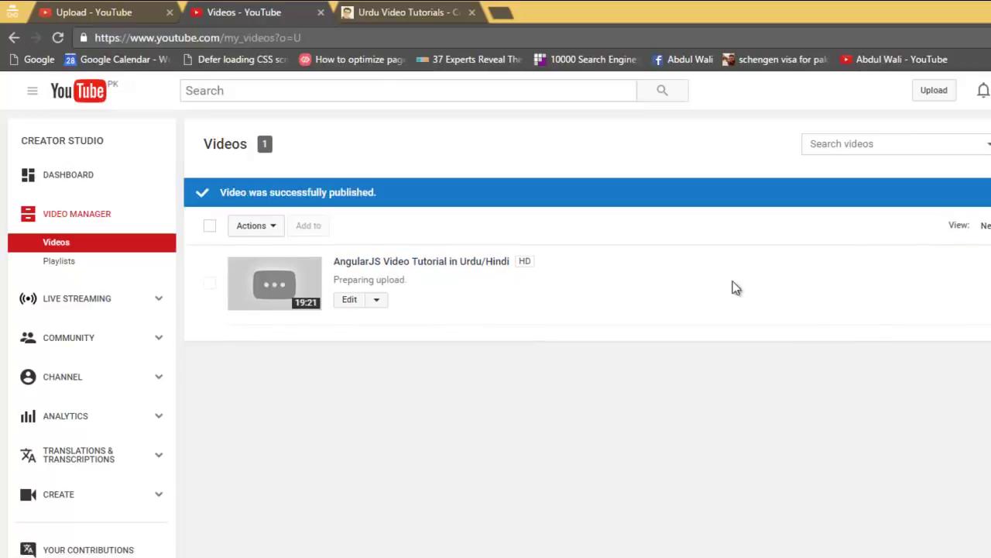
{"action": "left_click", "coordinate": [392, 265]}
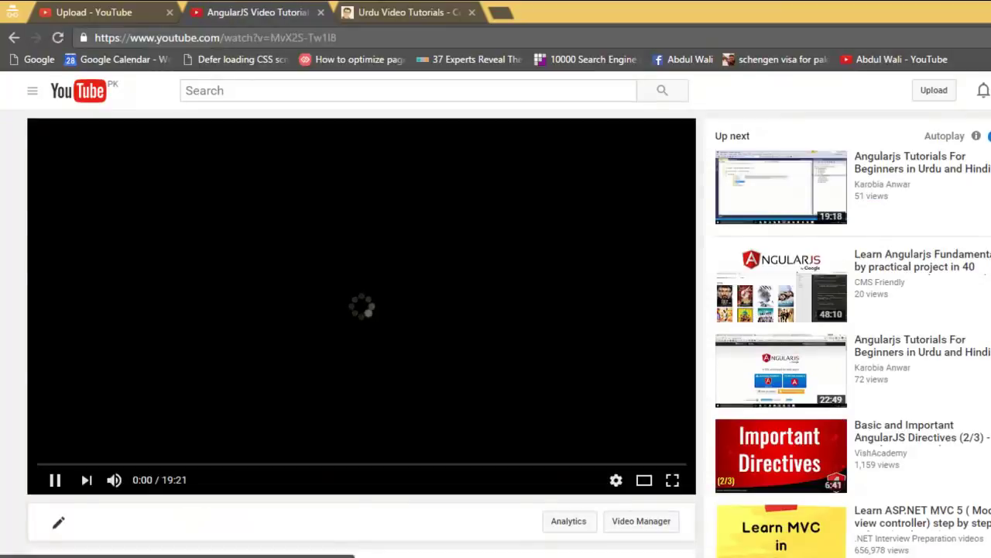
{"action": "scroll", "coordinate": [361, 333], "scroll_direction": "down", "scroll_amount": 10}
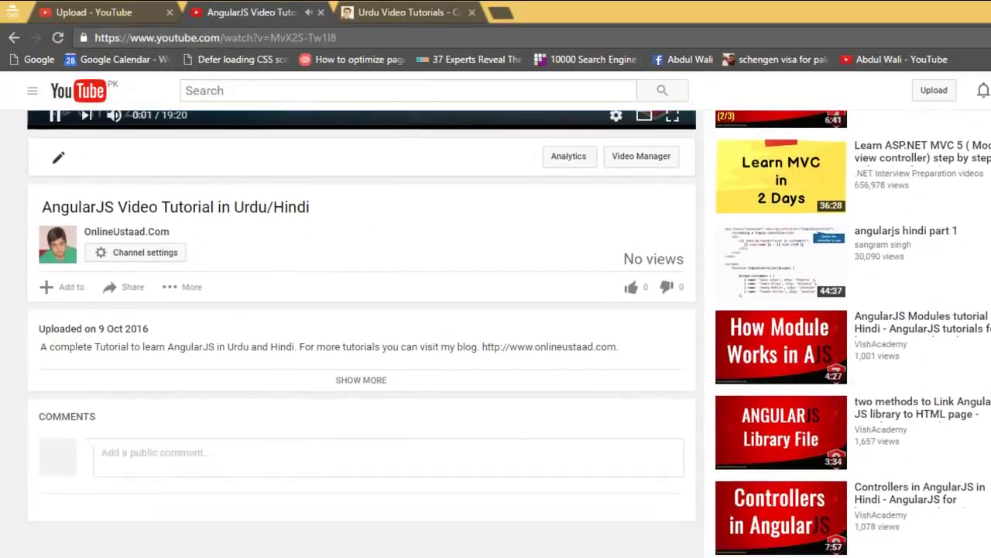
{"action": "scroll", "coordinate": [361, 333], "scroll_direction": "up", "scroll_amount": 10}
{"action": "scroll", "coordinate": [361, 333], "scroll_direction": "down", "scroll_amount": 5}
{"action": "scroll", "coordinate": [361, 333], "scroll_direction": "up", "scroll_amount": 5}
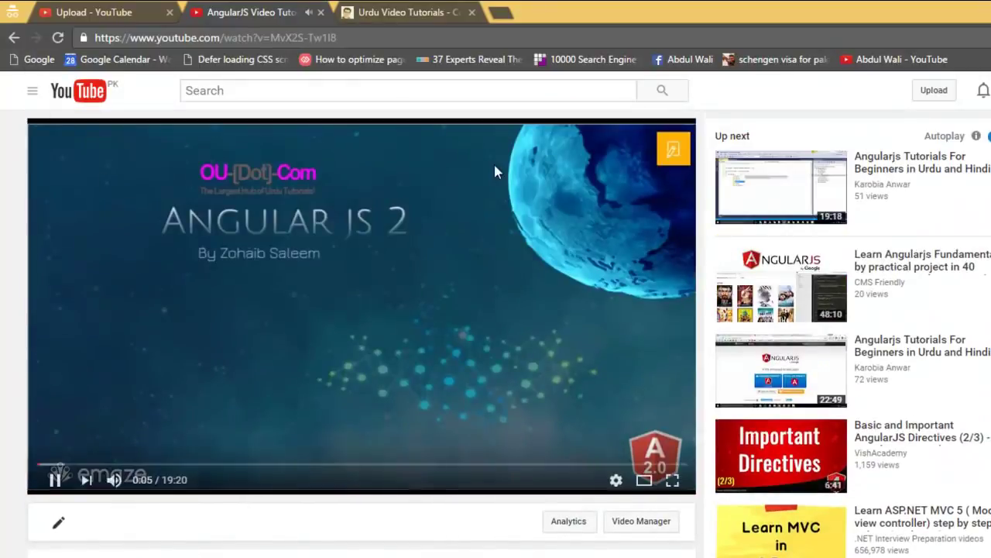
{"action": "scroll", "coordinate": [113, 290], "scroll_direction": "down", "scroll_amount": 3}
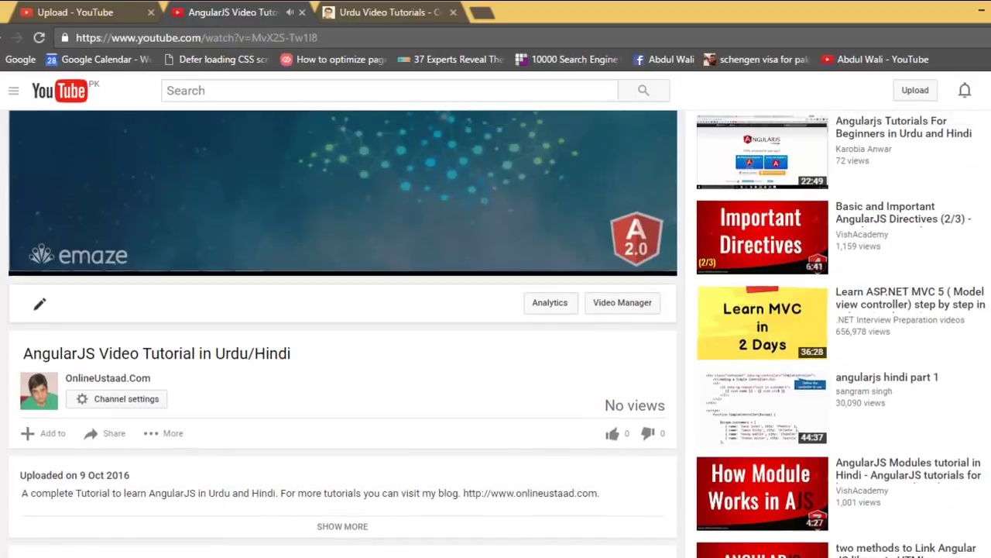
{"action": "left_click", "coordinate": [39, 305]}
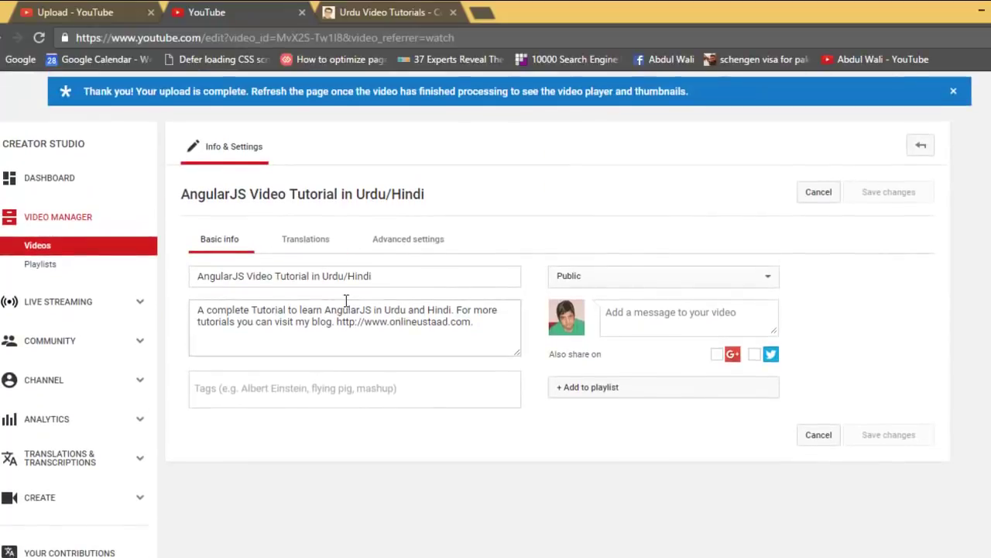
Step: Copy the video description into the share message box
{"action": "left_click", "coordinate": [387, 317]}
{"action": "key", "text": "ctrl+a"}
{"action": "key", "text": "ctrl+c"}
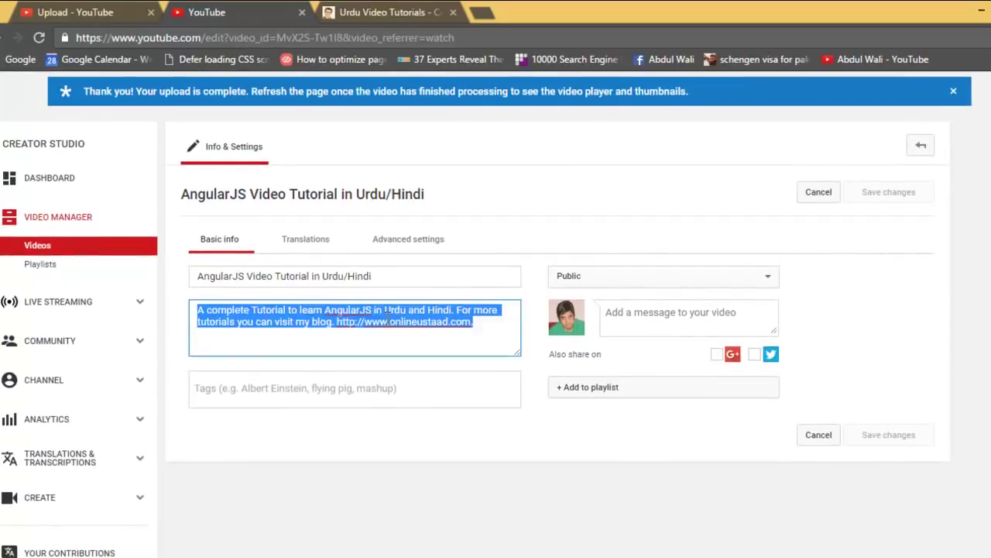
{"action": "left_click", "coordinate": [686, 326]}
{"action": "key", "text": "ctrl+v"}
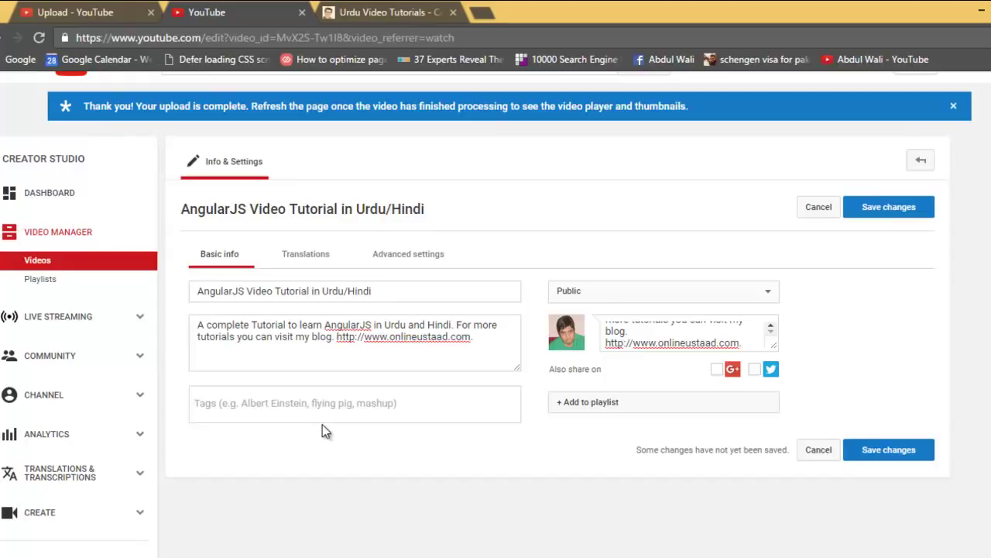
Step: Add the tags Angular, javascript and web designing
{"action": "type", "text": "Angular"}
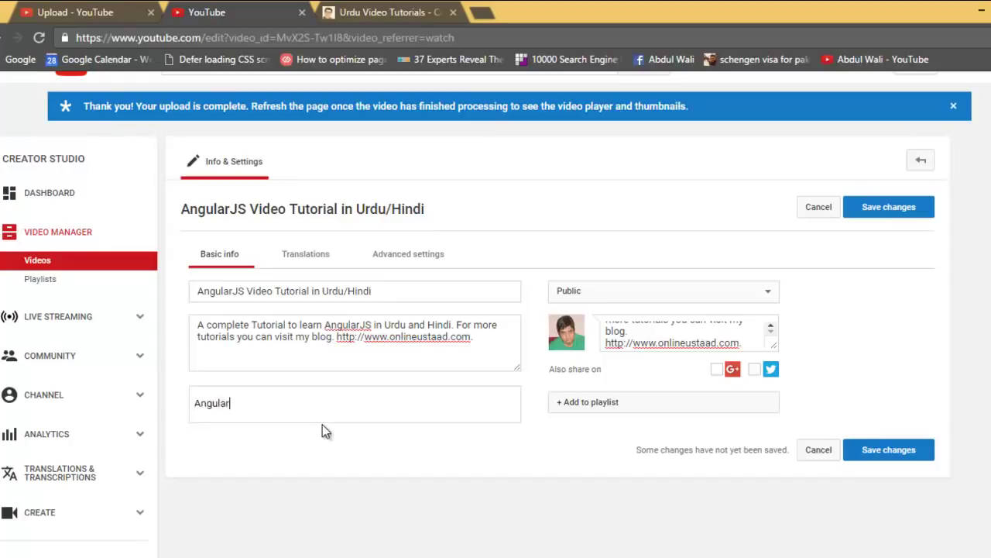
{"action": "key", "text": "Return"}
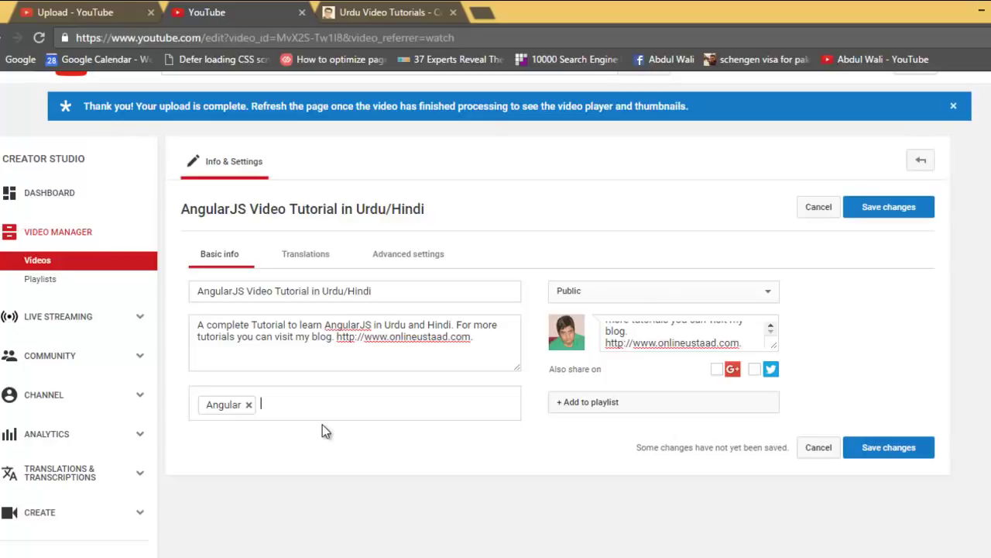
{"action": "type", "text": "javascript"}
{"action": "key", "text": "Return"}
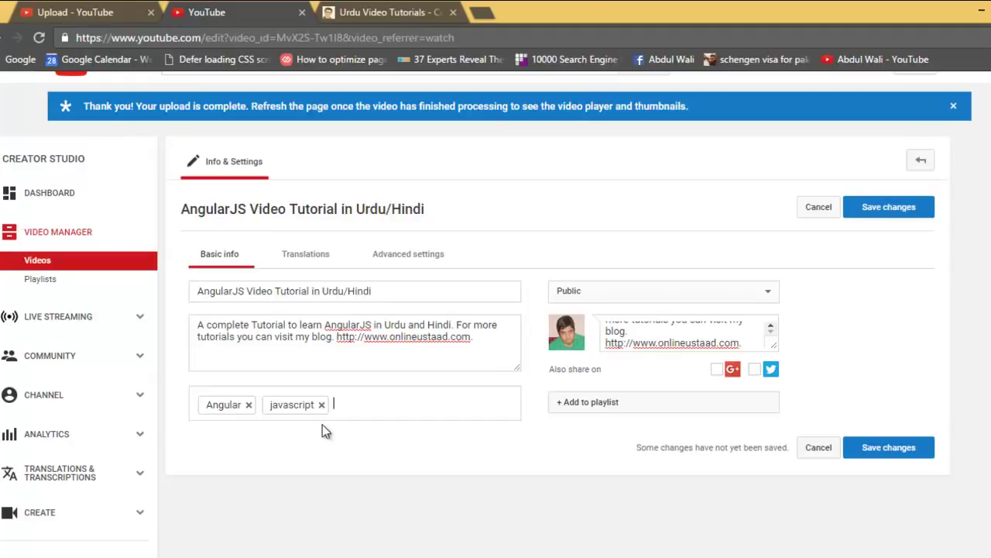
{"action": "type", "text": "eb designing"}
{"action": "key", "text": "Return"}
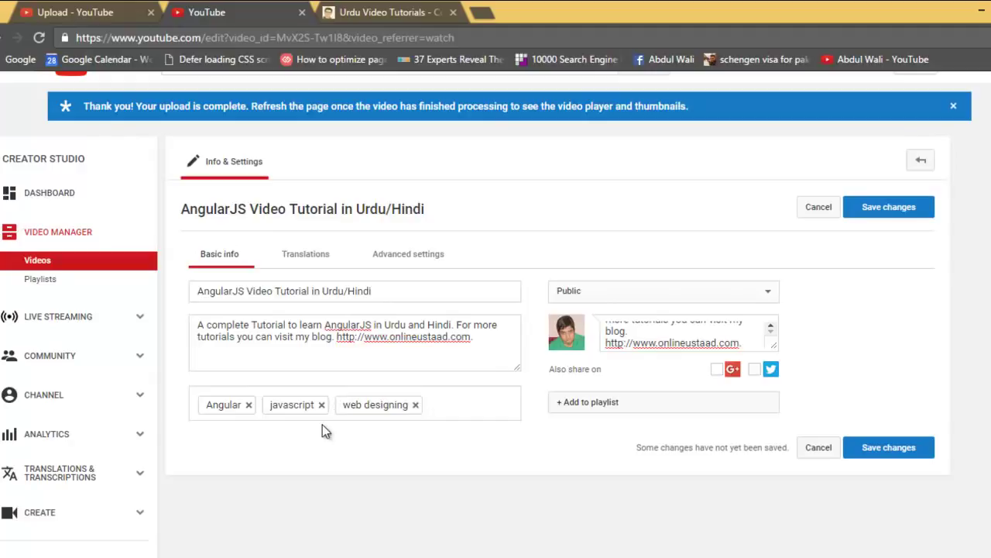
Step: Add tags urdu tutorials, hindi tutorials, the creator's name and online ustaad, fixing a misspelling
{"action": "type", "text": "urdu tutorials"}
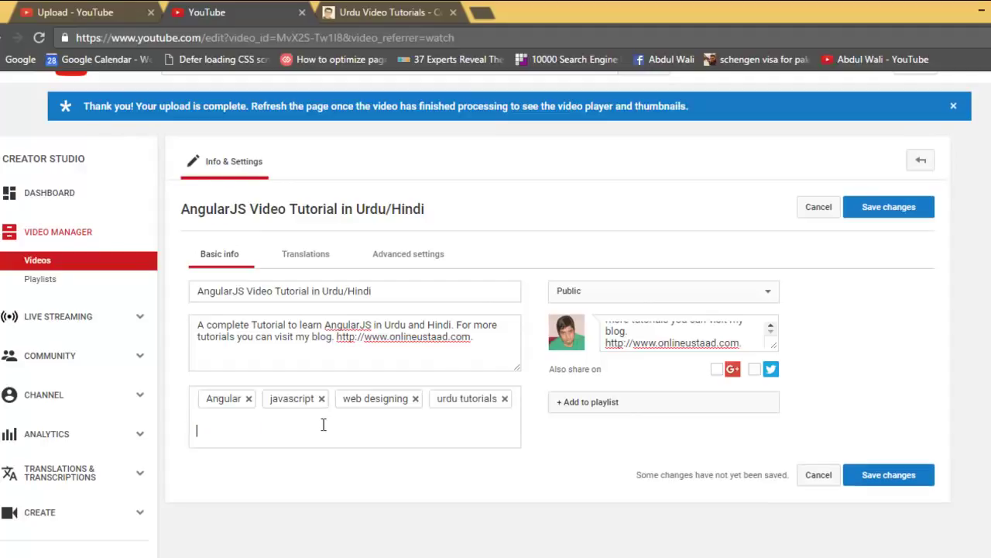
{"action": "type", "text": "ndi tutorails"}
{"action": "key", "text": "Return"}
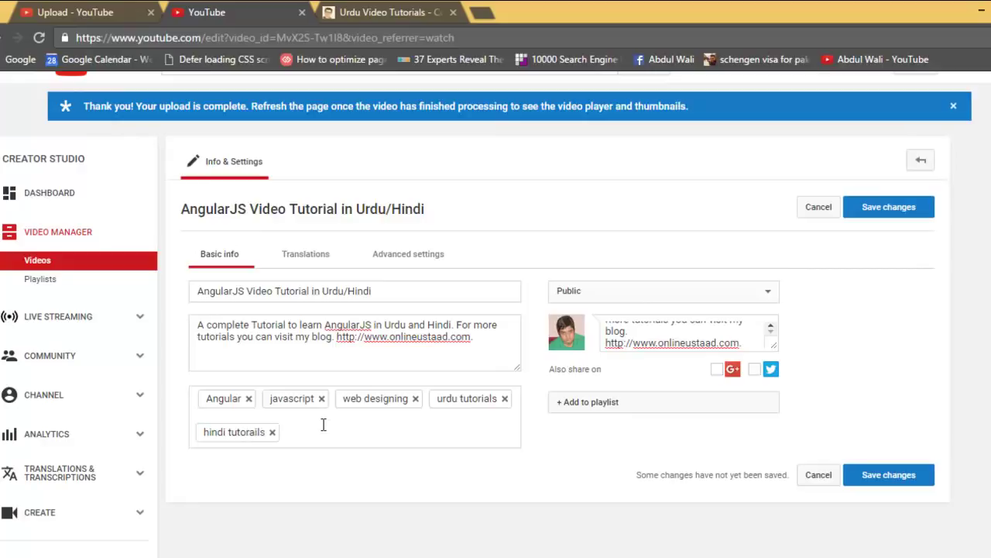
{"action": "key", "text": "BackSpace"}
{"action": "key", "text": "BackSpace"}
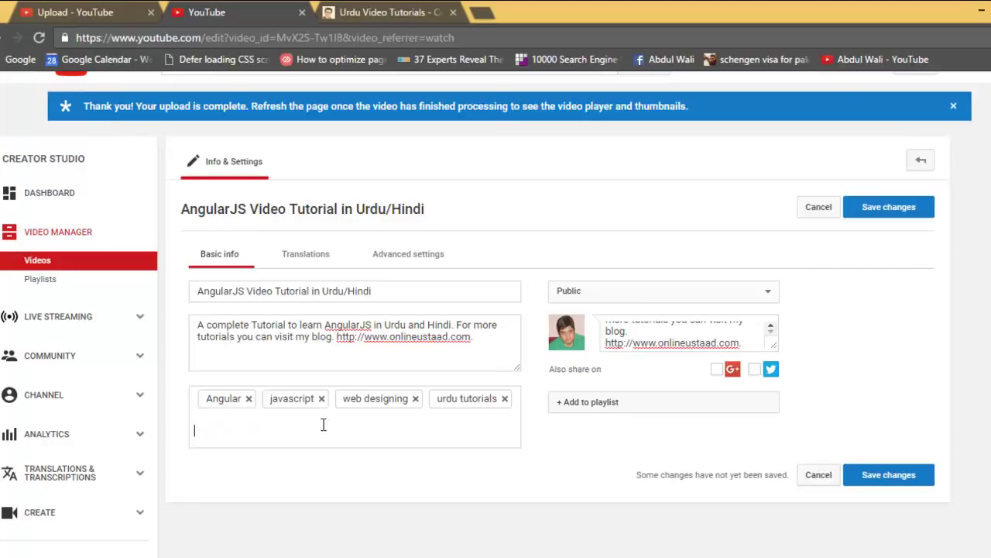
{"action": "type", "text": "hindi tutorials"}
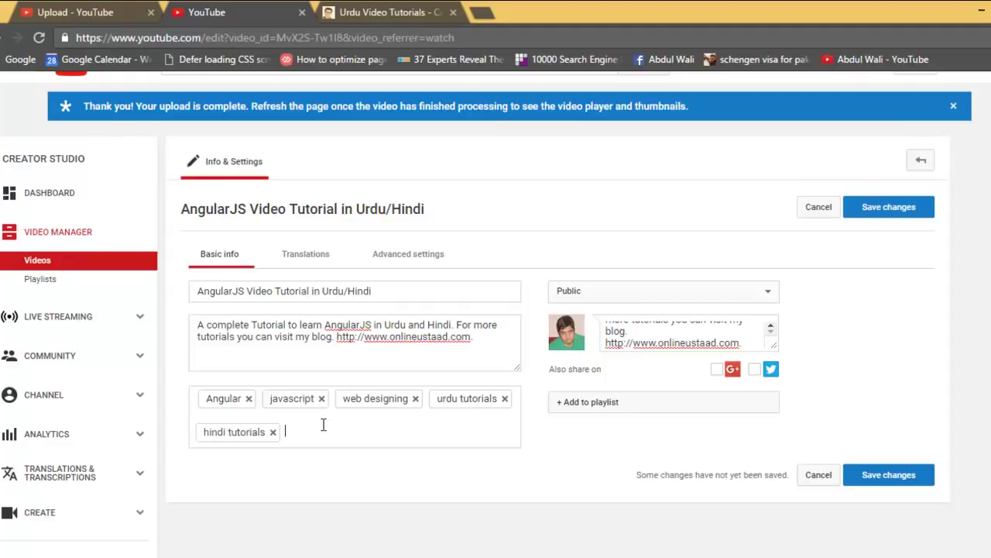
{"action": "type", "text": ", abdul wali, onli"}
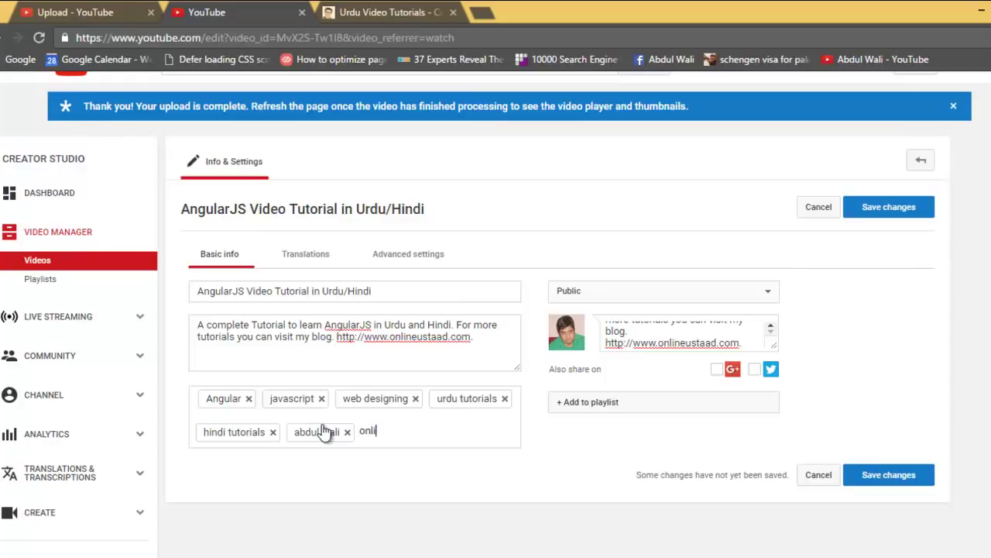
{"action": "type", "text": "ne ustaad,"}
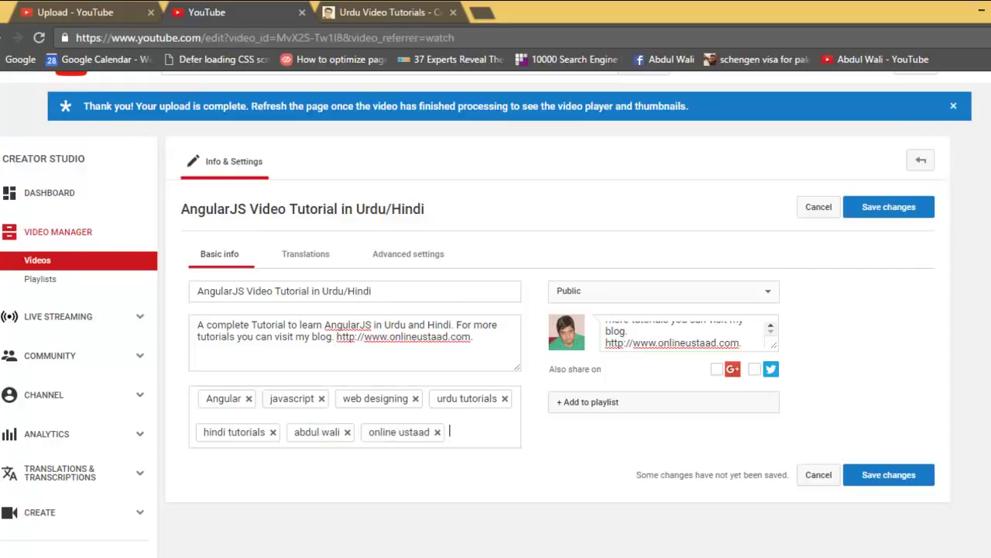
{"action": "scroll", "coordinate": [558, 309], "scroll_direction": "up", "scroll_amount": 1}
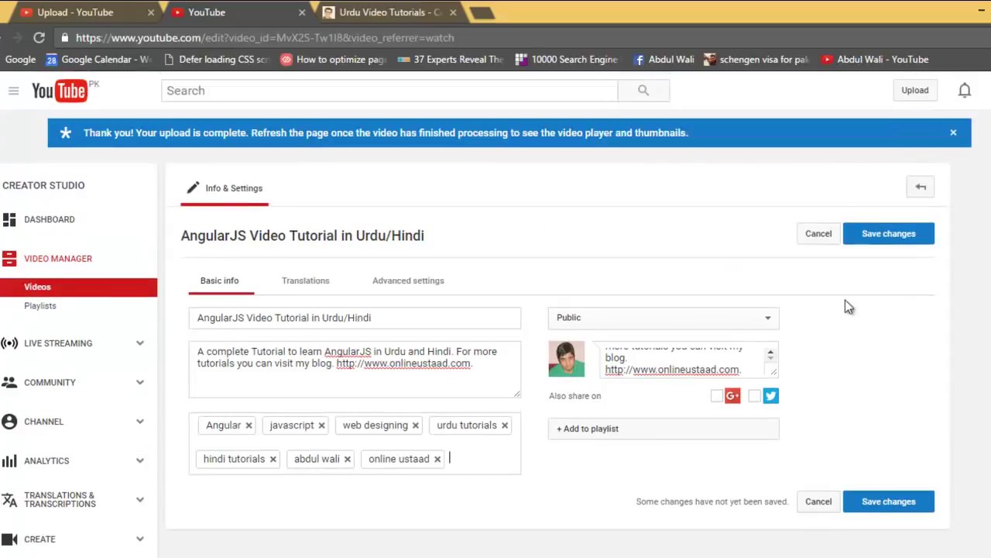
Step: Save the title, description and tag edits, review Advanced settings, then return to Videos
{"action": "left_click", "coordinate": [916, 239]}
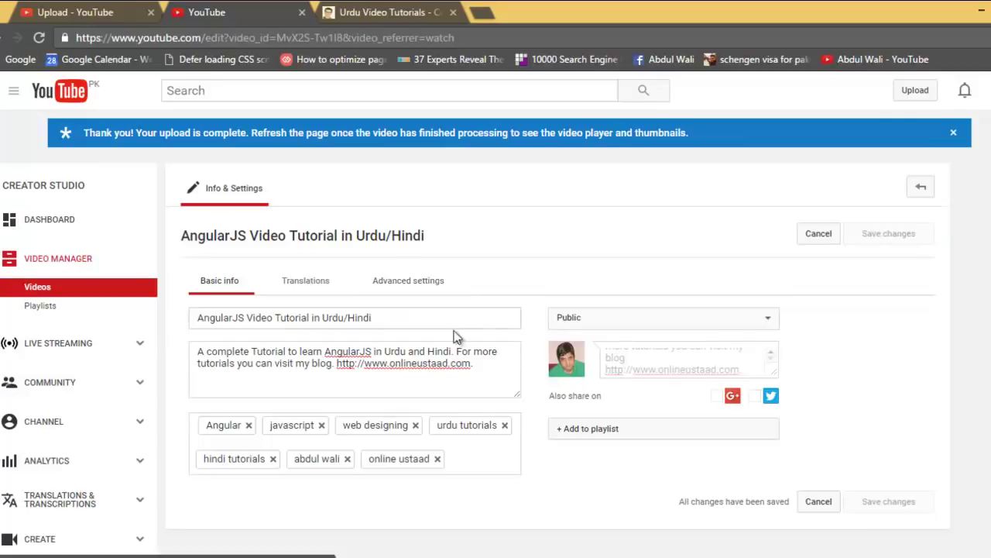
{"action": "left_click", "coordinate": [409, 283]}
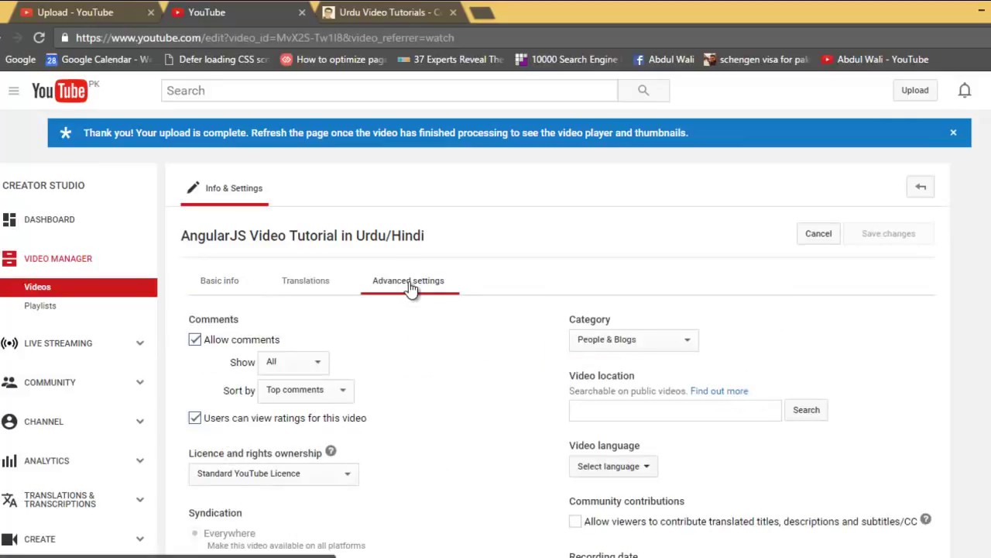
{"action": "scroll", "coordinate": [411, 287], "scroll_direction": "down", "scroll_amount": 2}
{"action": "scroll", "coordinate": [310, 232], "scroll_direction": "up", "scroll_amount": 2}
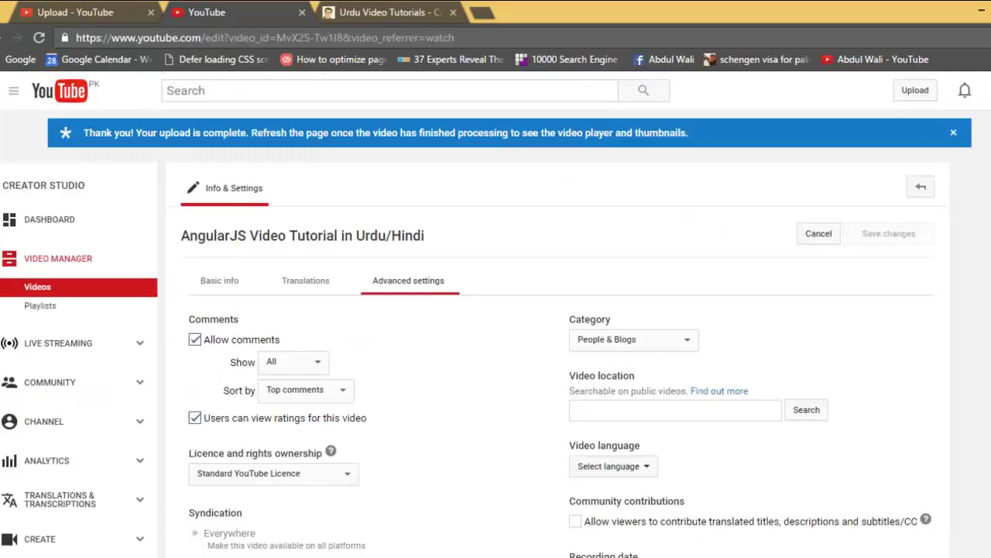
{"action": "left_click", "coordinate": [46, 281]}
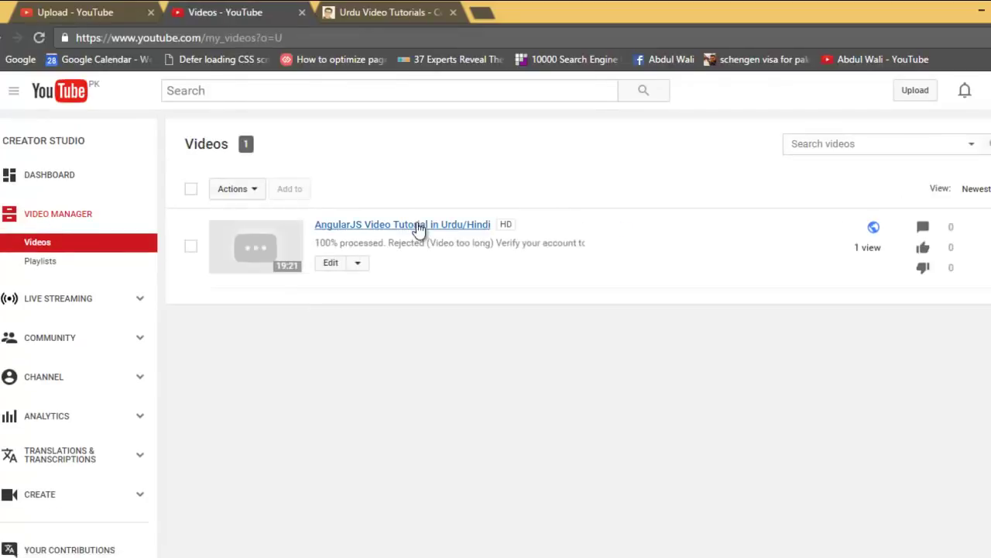
Step: Open the AngularJS video's edit page, dismiss the upload-complete notice, and recheck its details
{"action": "left_click", "coordinate": [330, 267]}
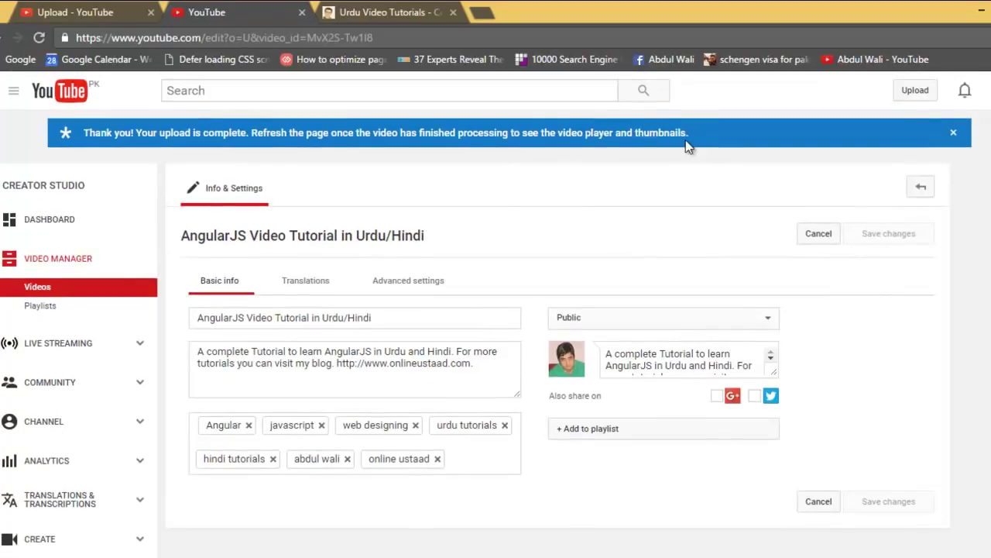
{"action": "left_click", "coordinate": [952, 136]}
{"action": "left_click", "coordinate": [68, 219]}
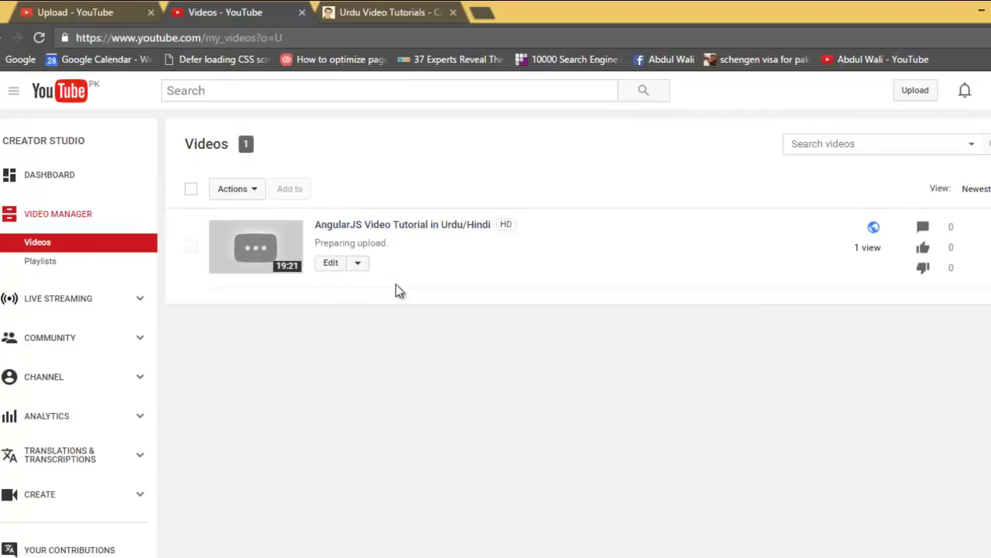
{"action": "left_click", "coordinate": [448, 226]}
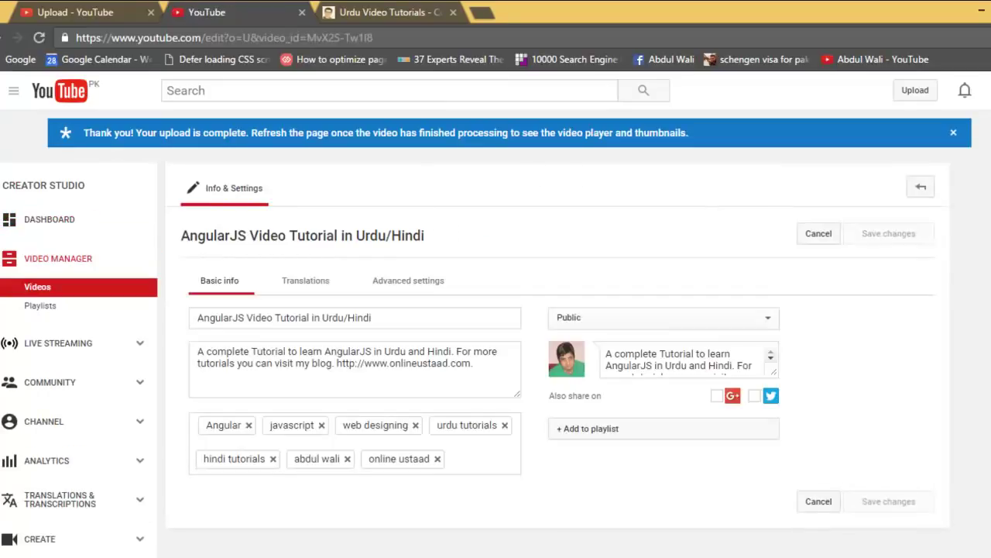
{"action": "scroll", "coordinate": [496, 309], "scroll_direction": "down", "scroll_amount": 3}
{"action": "scroll", "coordinate": [496, 310], "scroll_direction": "up", "scroll_amount": 3}
{"action": "left_click", "coordinate": [73, 259]}
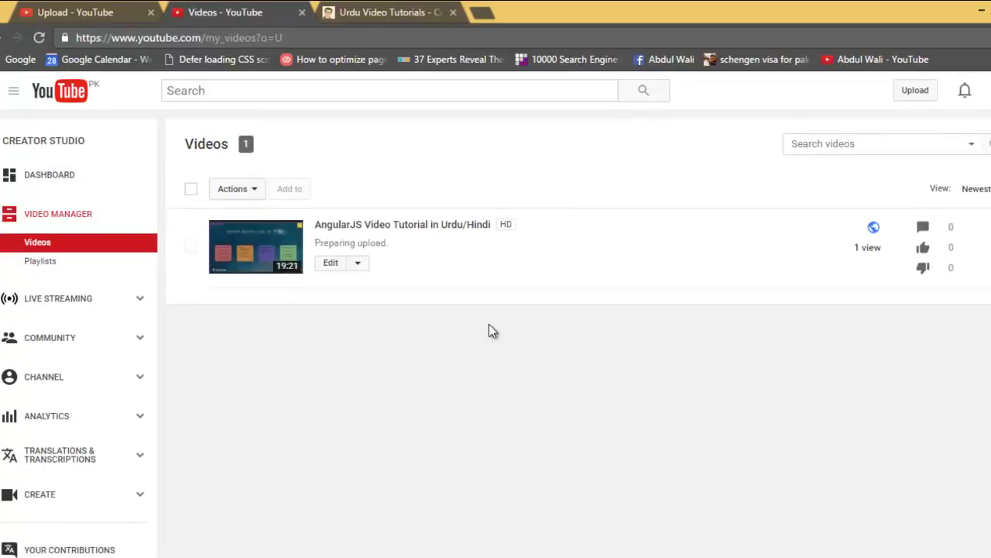
Step: Reopen the video's edit page once more and return to Videos to check for a thumbnail
{"action": "left_click", "coordinate": [331, 268]}
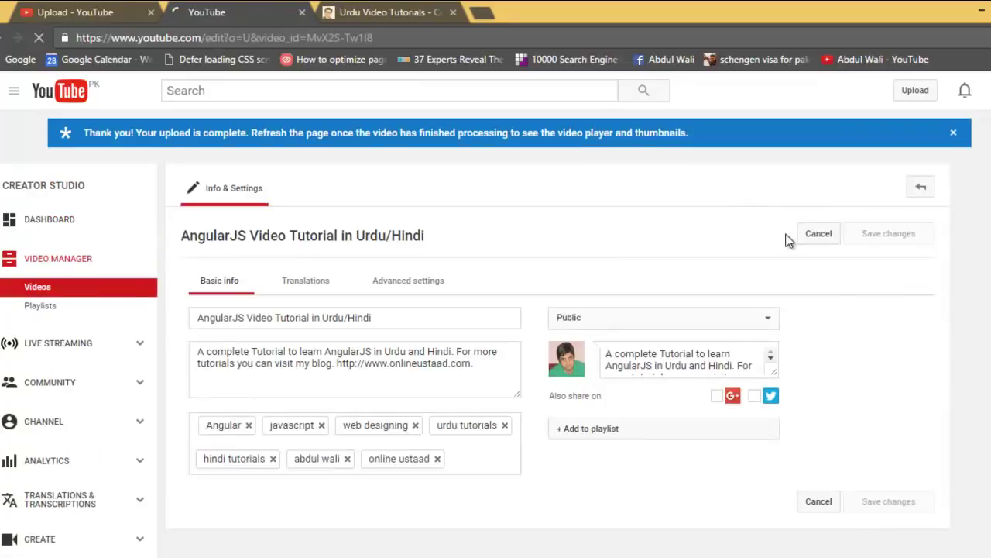
{"action": "scroll", "coordinate": [789, 241], "scroll_direction": "down", "scroll_amount": 1}
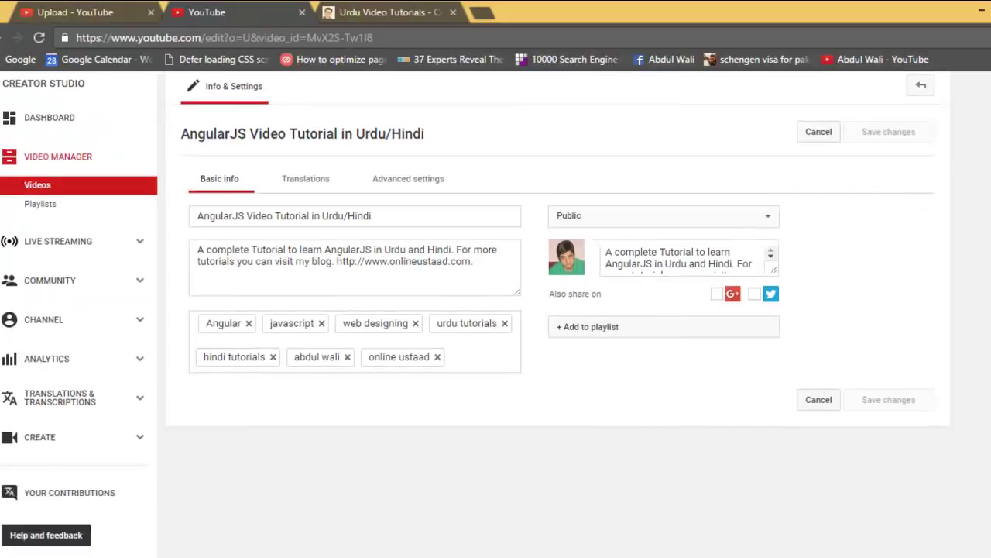
{"action": "scroll", "coordinate": [496, 310], "scroll_direction": "down", "scroll_amount": 2}
{"action": "scroll", "coordinate": [496, 309], "scroll_direction": "up", "scroll_amount": 3}
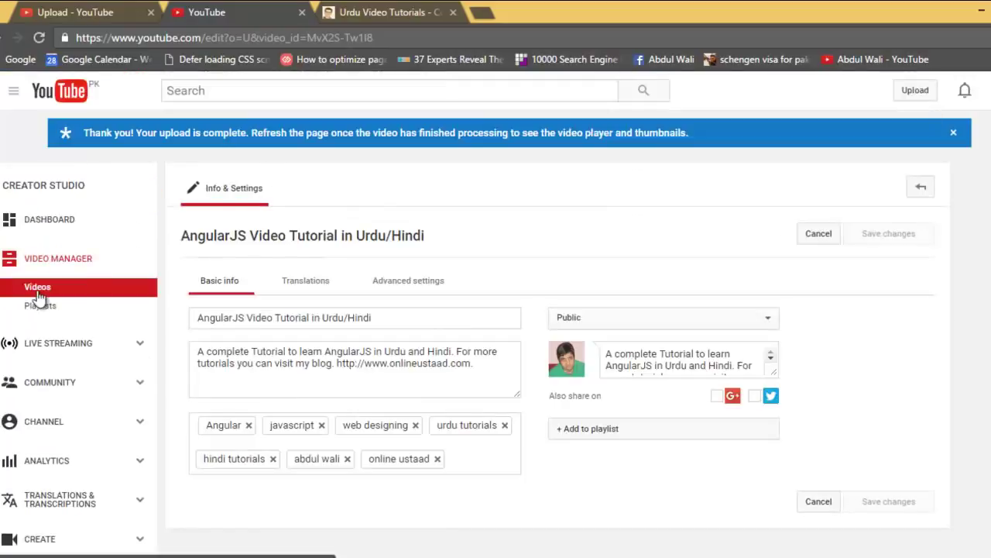
{"action": "left_click", "coordinate": [75, 259]}
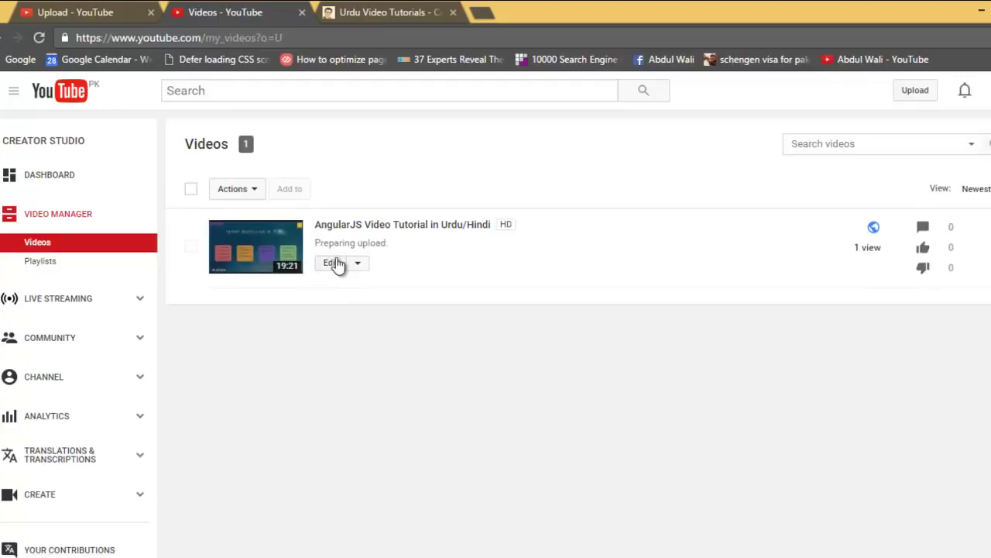
Step: Open the video's edit page and review the suggested thumbnail options beside the player
{"action": "left_click", "coordinate": [331, 264]}
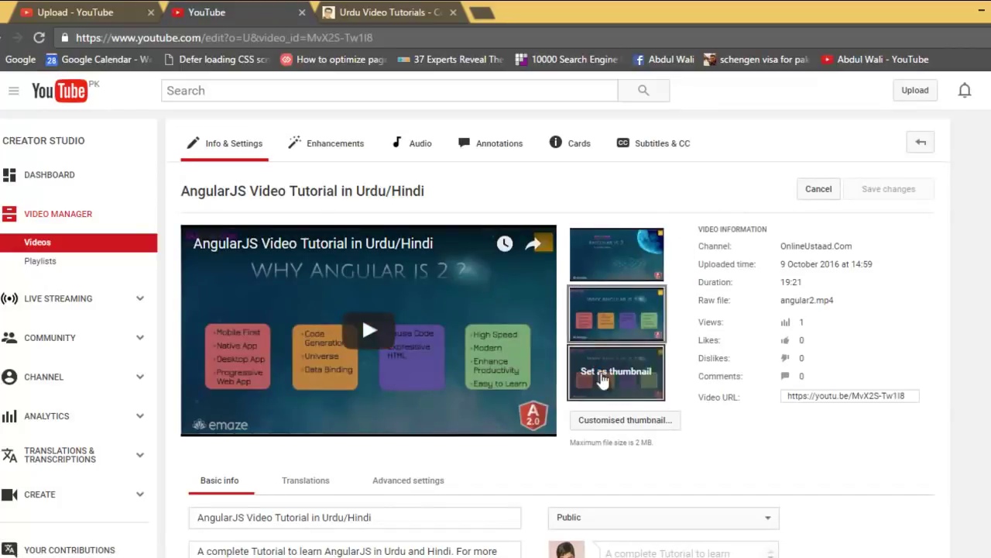
{"action": "scroll", "coordinate": [782, 293], "scroll_direction": "down", "scroll_amount": 3}
{"action": "scroll", "coordinate": [399, 416], "scroll_direction": "up", "scroll_amount": 3}
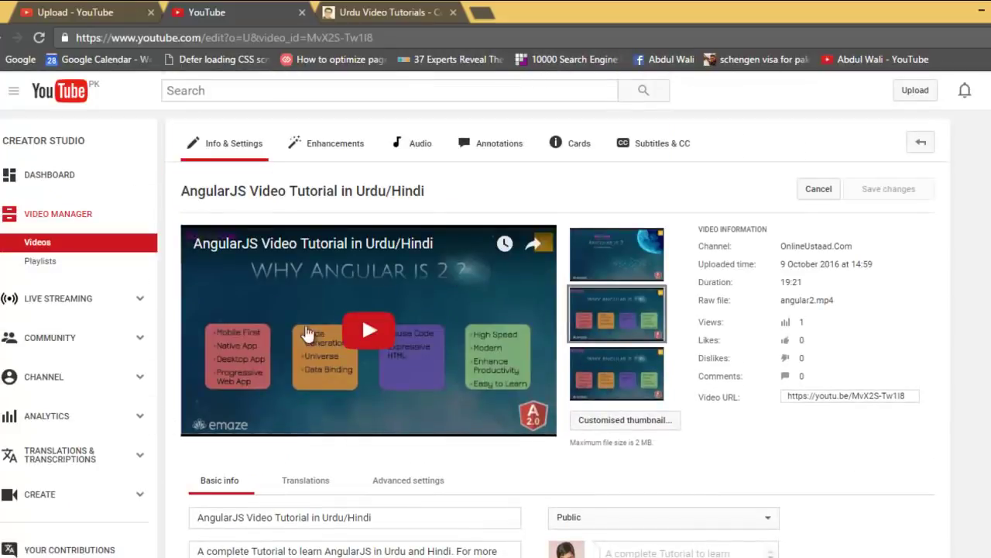
{"action": "mouse_move", "coordinate": [612, 392]}
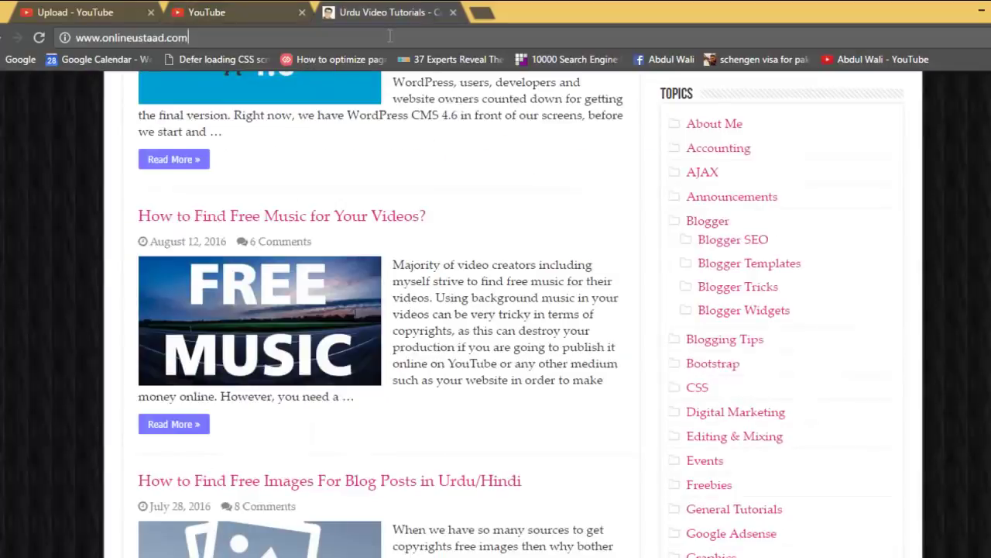
Step: Search Google for angularJS and browse through its image results
{"action": "type", "text": "angularJS"}
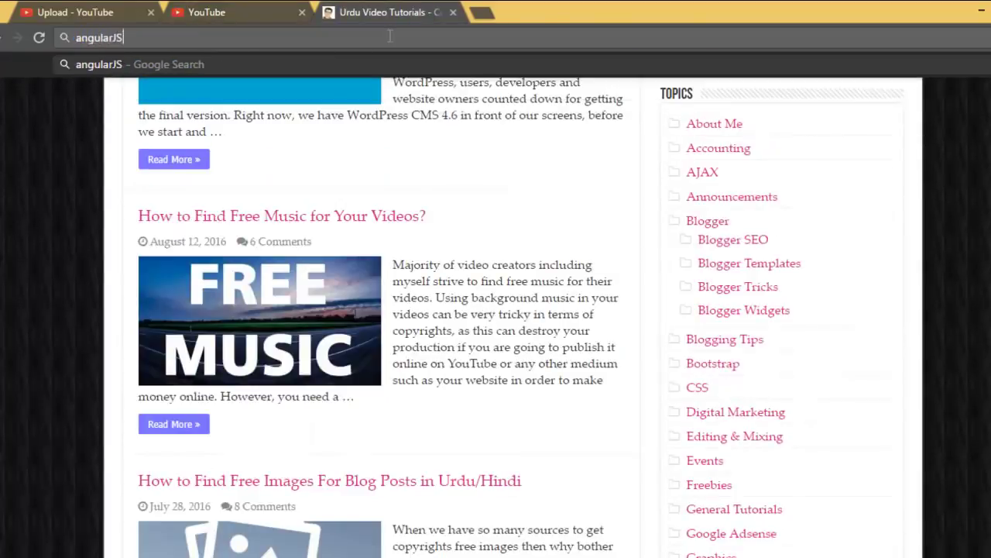
{"action": "key", "text": "Return"}
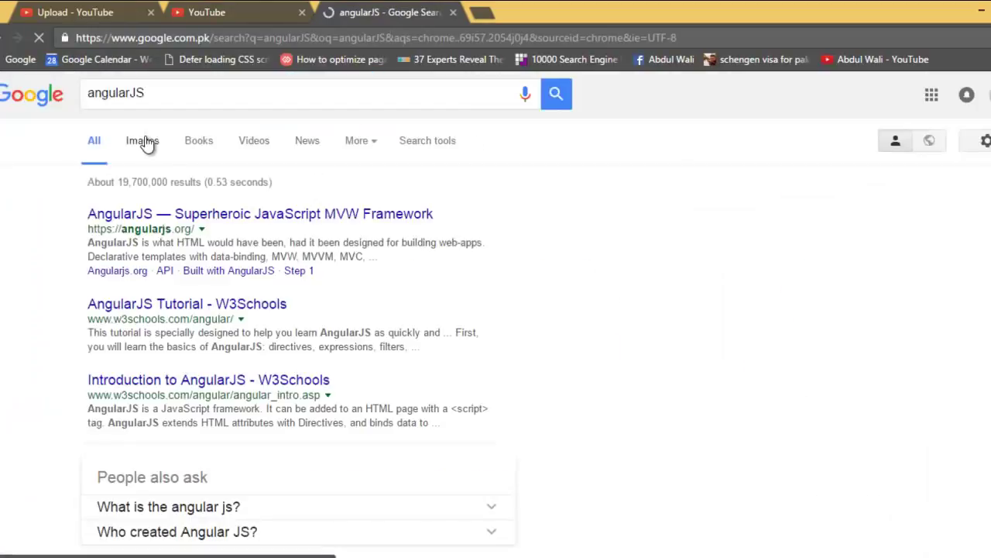
{"action": "left_click", "coordinate": [142, 141]}
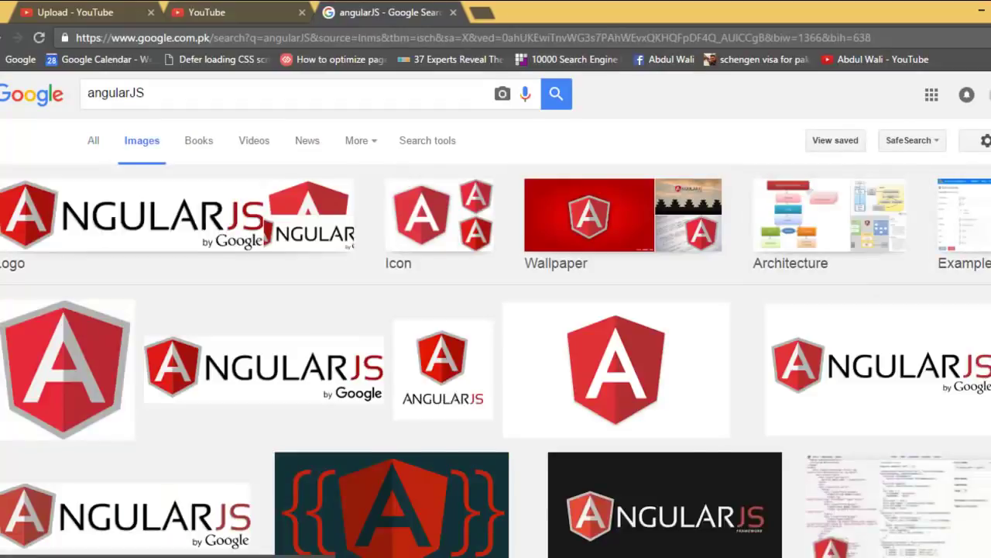
{"action": "scroll", "coordinate": [495, 310], "scroll_direction": "down", "scroll_amount": 3}
{"action": "scroll", "coordinate": [496, 310], "scroll_direction": "down", "scroll_amount": 1}
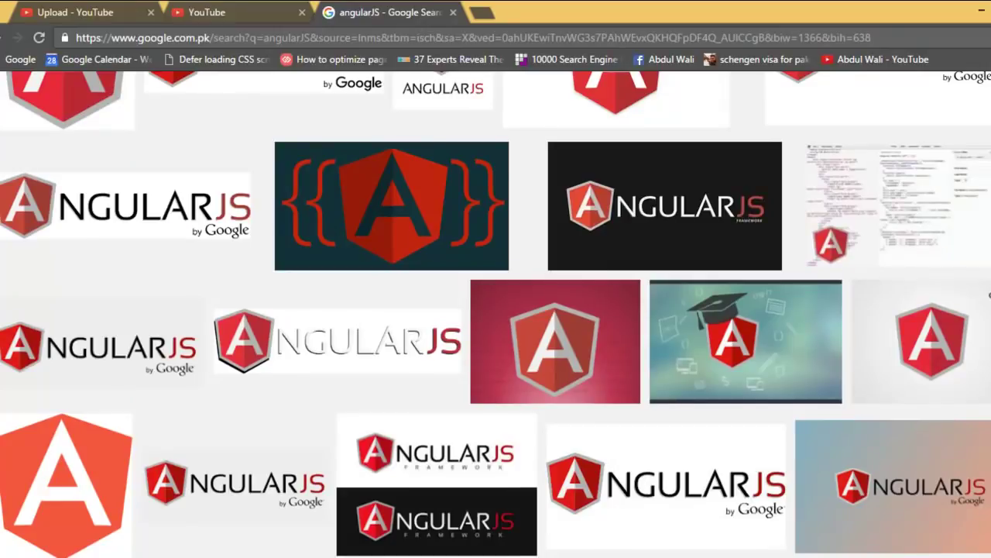
{"action": "scroll", "coordinate": [496, 310], "scroll_direction": "down", "scroll_amount": 3}
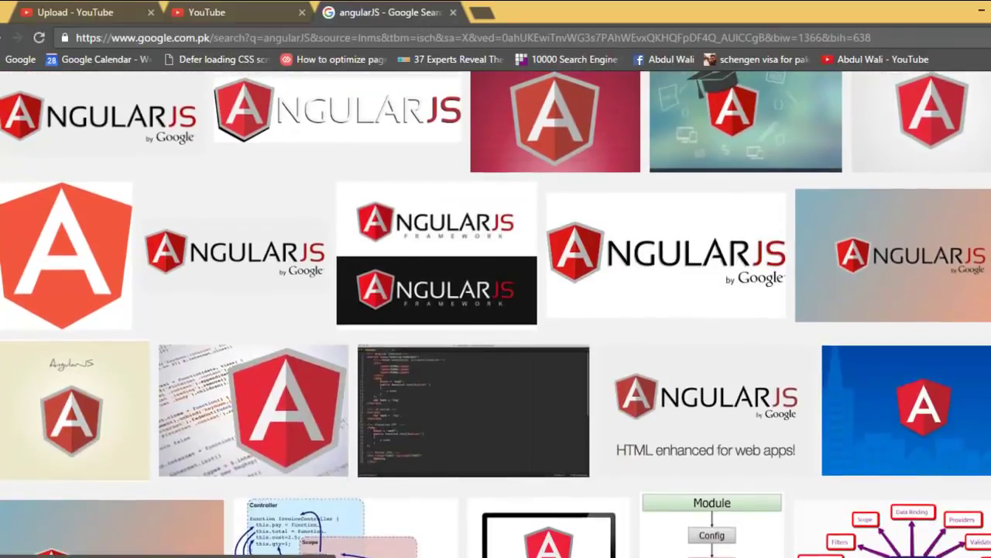
{"action": "scroll", "coordinate": [496, 314], "scroll_direction": "down", "scroll_amount": 6}
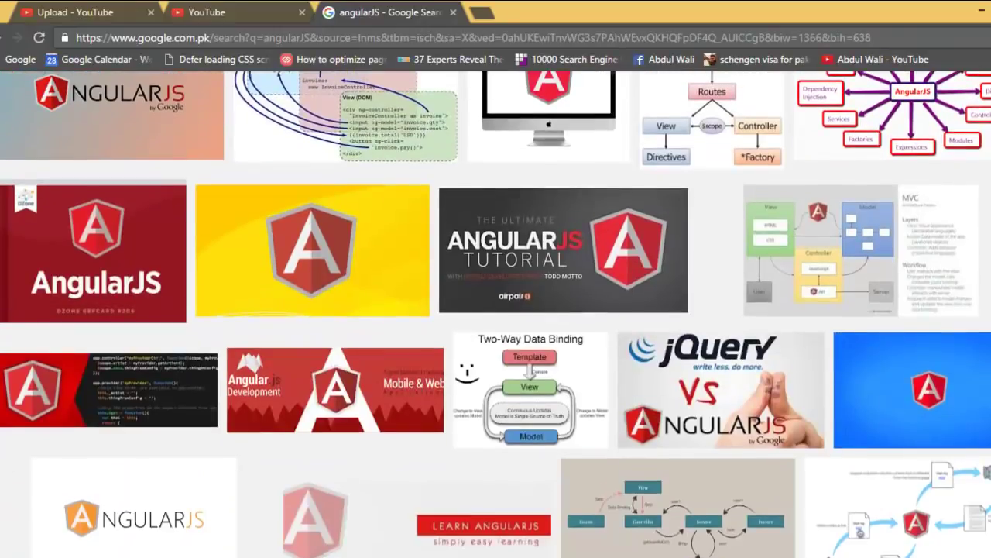
{"action": "scroll", "coordinate": [495, 314], "scroll_direction": "down", "scroll_amount": 2}
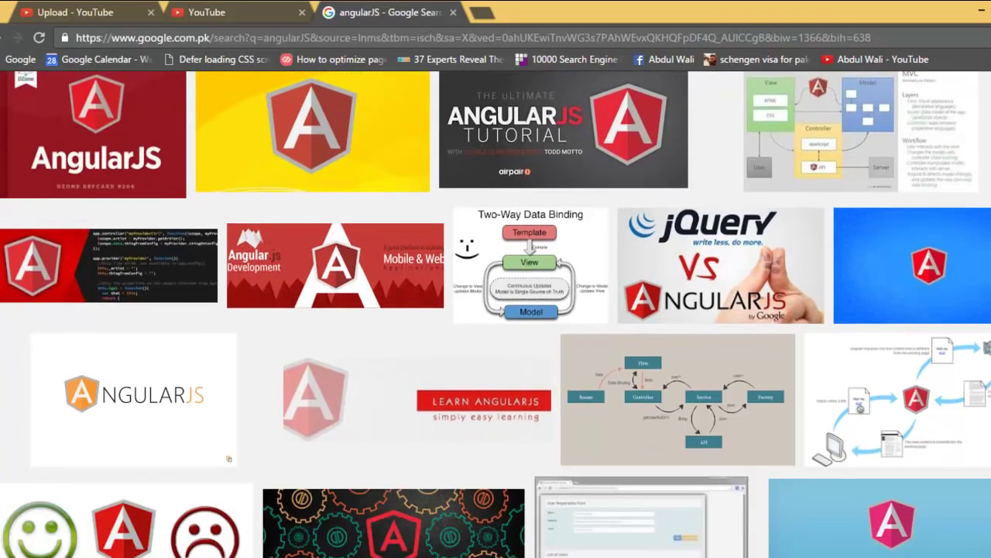
{"action": "scroll", "coordinate": [496, 314], "scroll_direction": "down", "scroll_amount": 7}
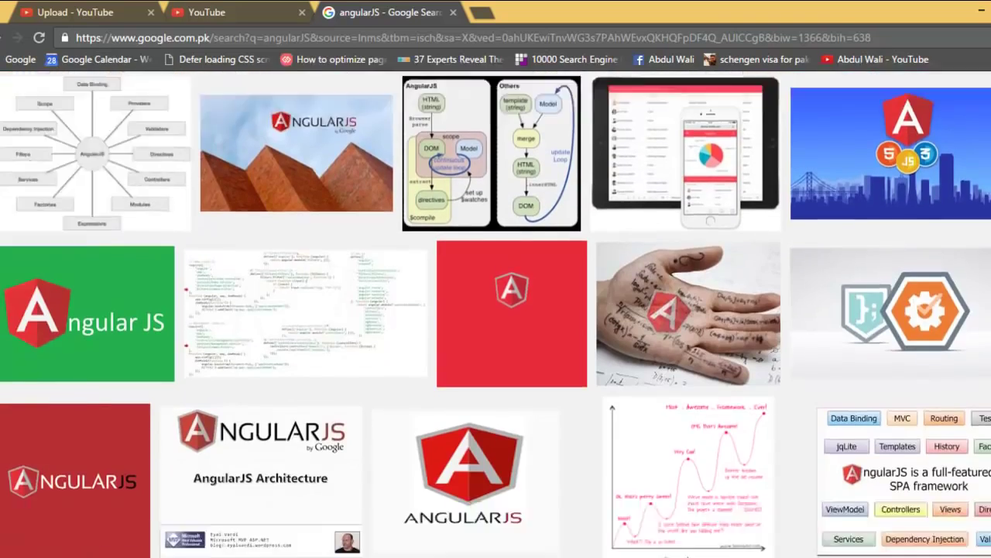
{"action": "scroll", "coordinate": [496, 314], "scroll_direction": "down", "scroll_amount": 2}
{"action": "scroll", "coordinate": [496, 314], "scroll_direction": "down", "scroll_amount": 13}
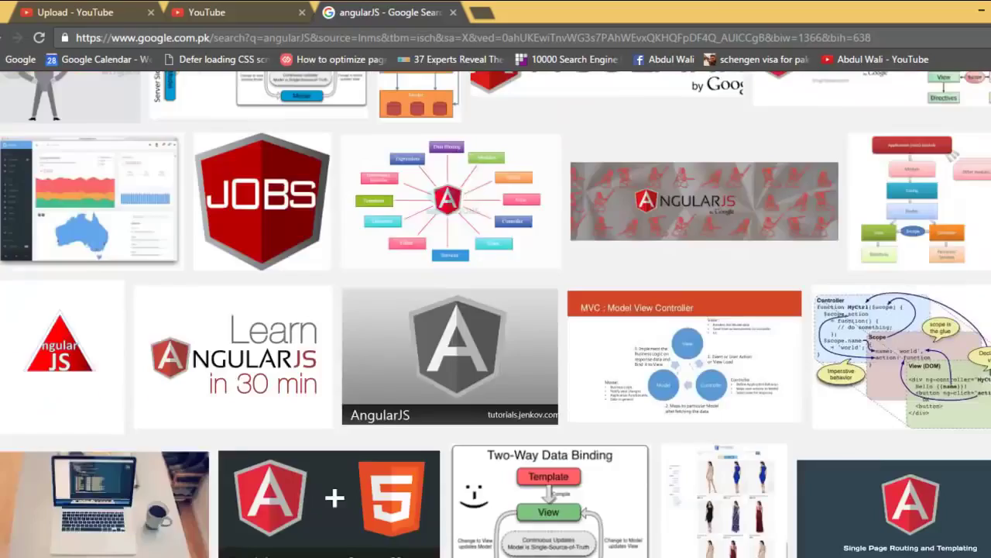
{"action": "scroll", "coordinate": [495, 314], "scroll_direction": "up", "scroll_amount": 5}
{"action": "scroll", "coordinate": [496, 314], "scroll_direction": "up", "scroll_amount": 7}
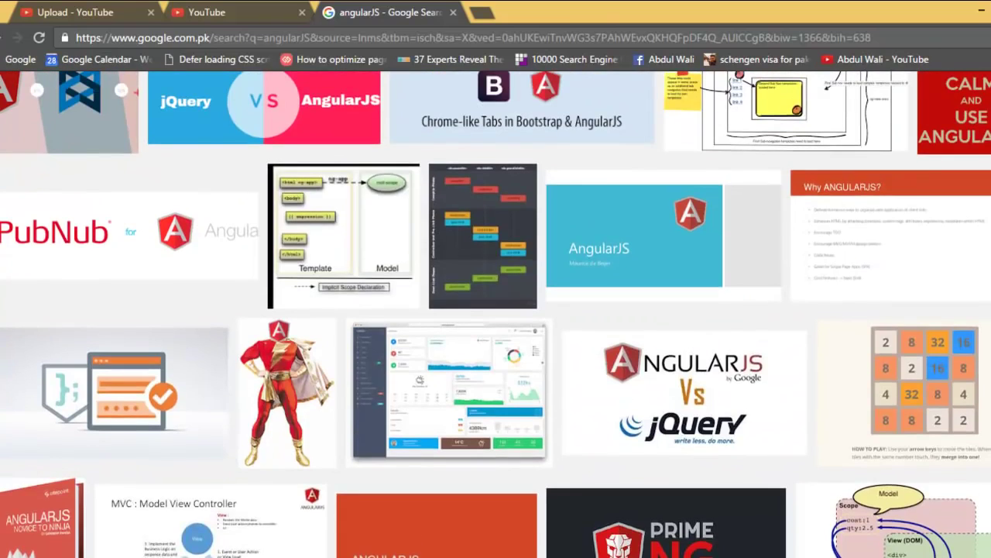
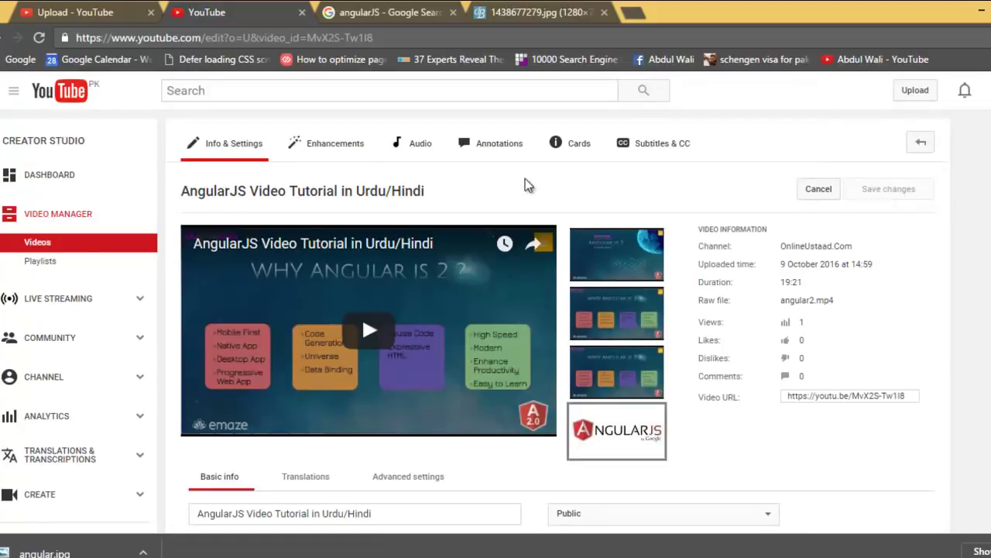
Step: Go back to the Video Manager's Videos list with the AngularJS Video Tutorial in Urdu/Hindi
{"action": "left_click", "coordinate": [70, 221]}
{"action": "left_click", "coordinate": [643, 127]}
{"action": "scroll", "coordinate": [361, 316], "scroll_direction": "down", "scroll_amount": 4}
{"action": "scroll", "coordinate": [361, 316], "scroll_direction": "up", "scroll_amount": 4}
{"action": "left_click", "coordinate": [81, 213]}
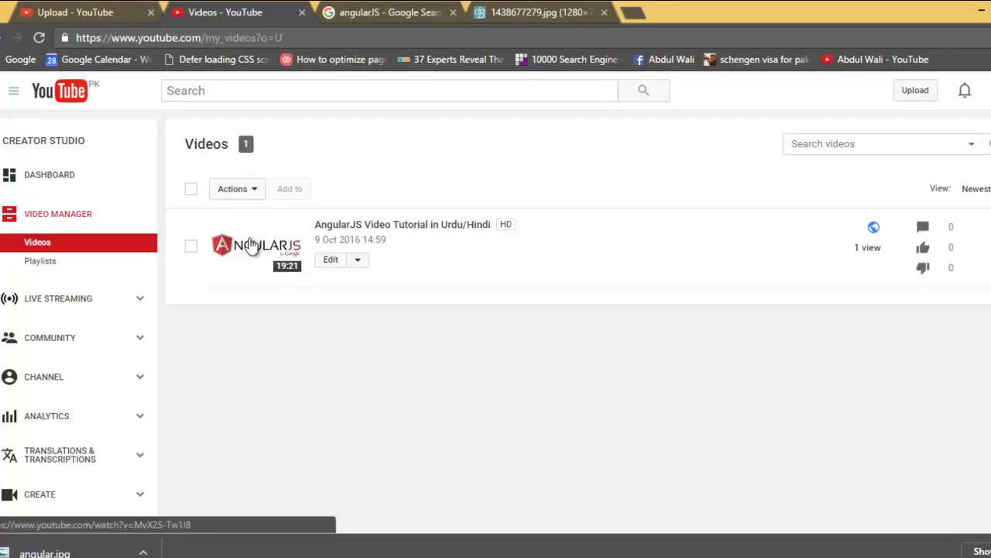
{"action": "left_click", "coordinate": [332, 93]}
{"action": "type", "text": "ang"}
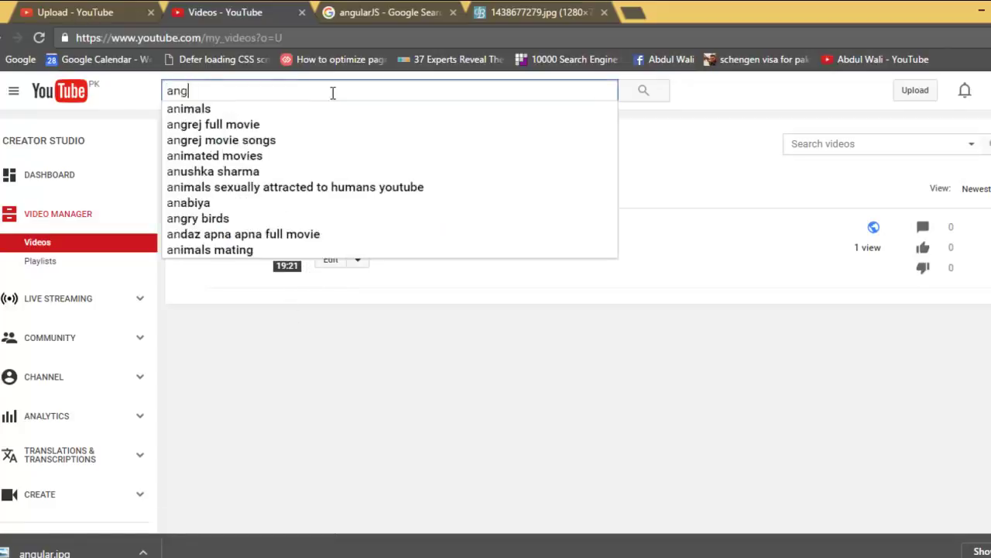
{"action": "type", "text": "ular js tu"}
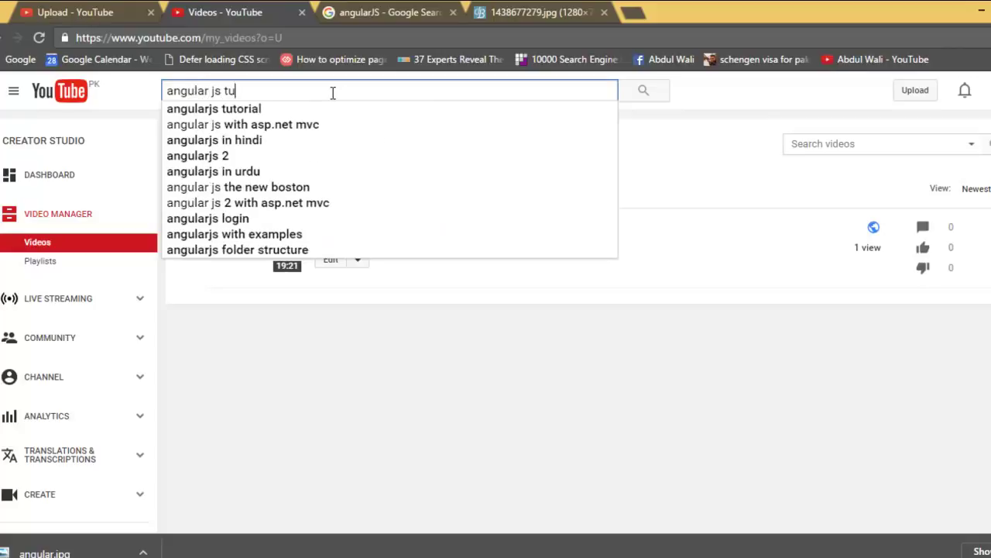
{"action": "type", "text": "torial"}
{"action": "key", "text": "Return"}
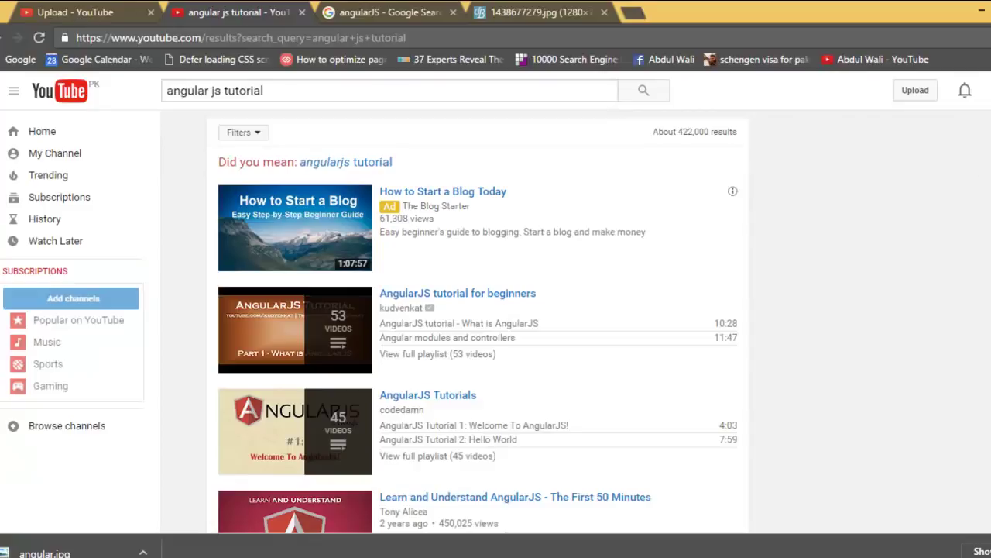
{"action": "scroll", "coordinate": [251, 261], "scroll_direction": "down", "scroll_amount": 2}
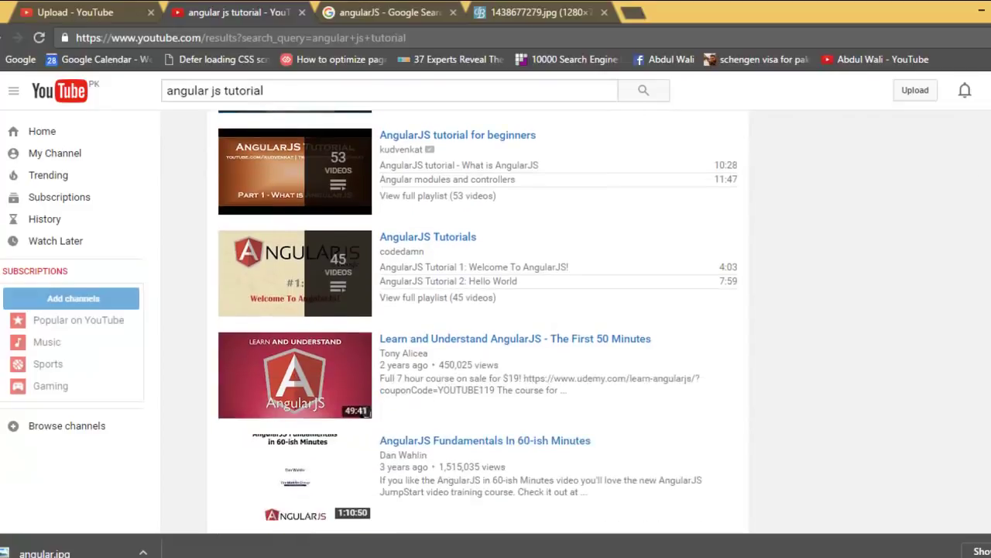
{"action": "left_click", "coordinate": [252, 261]}
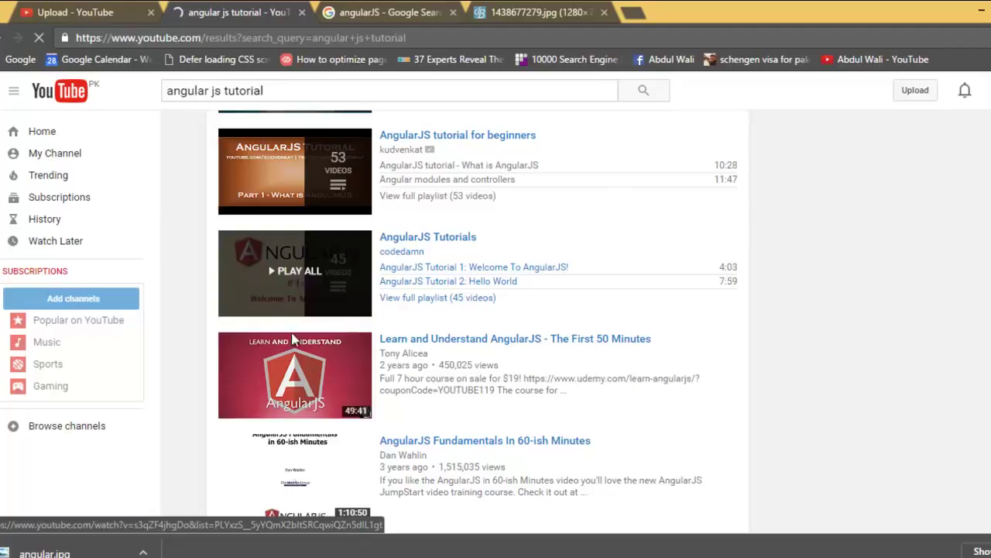
{"action": "left_click", "coordinate": [38, 37]}
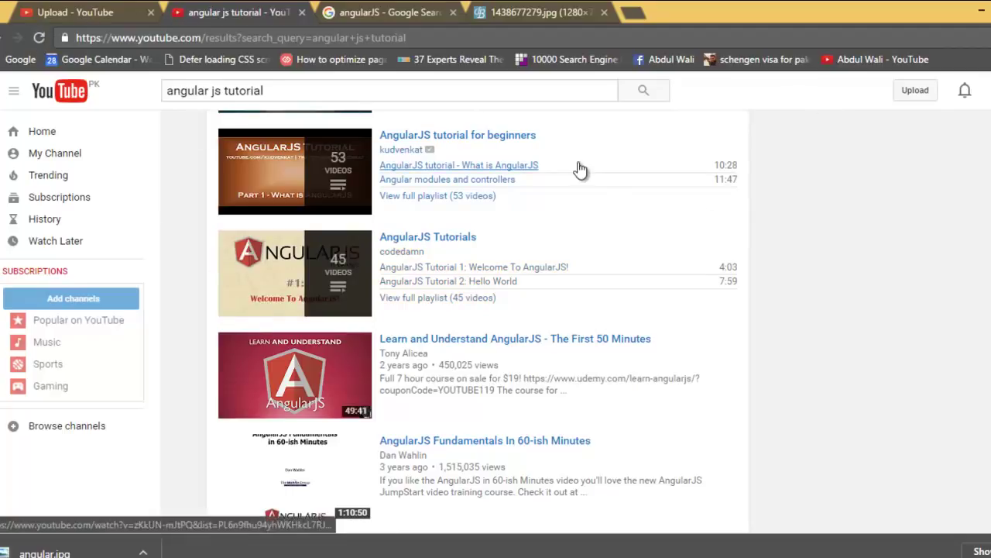
{"action": "scroll", "coordinate": [368, 413], "scroll_direction": "down", "scroll_amount": 5}
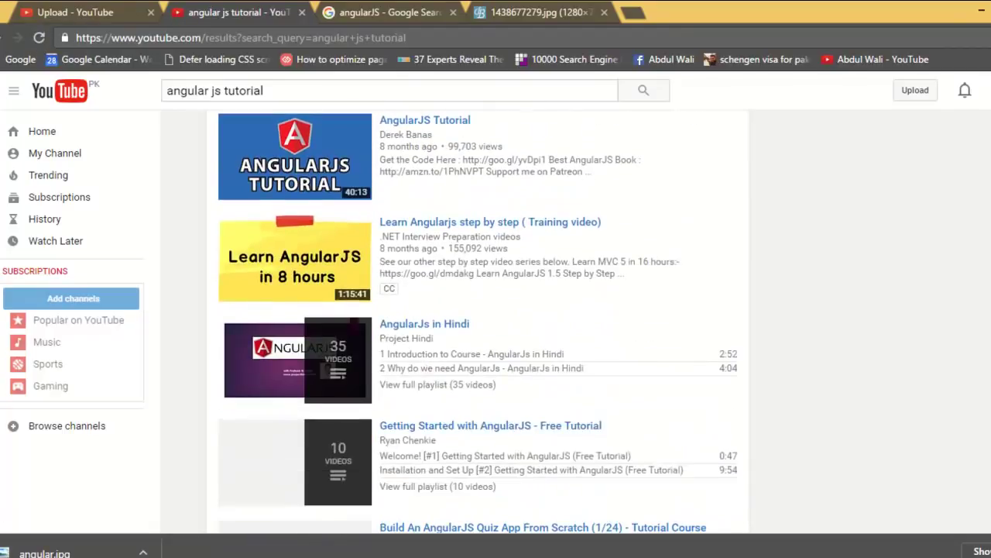
{"action": "scroll", "coordinate": [368, 413], "scroll_direction": "down", "scroll_amount": 4}
{"action": "scroll", "coordinate": [368, 413], "scroll_direction": "down", "scroll_amount": 1}
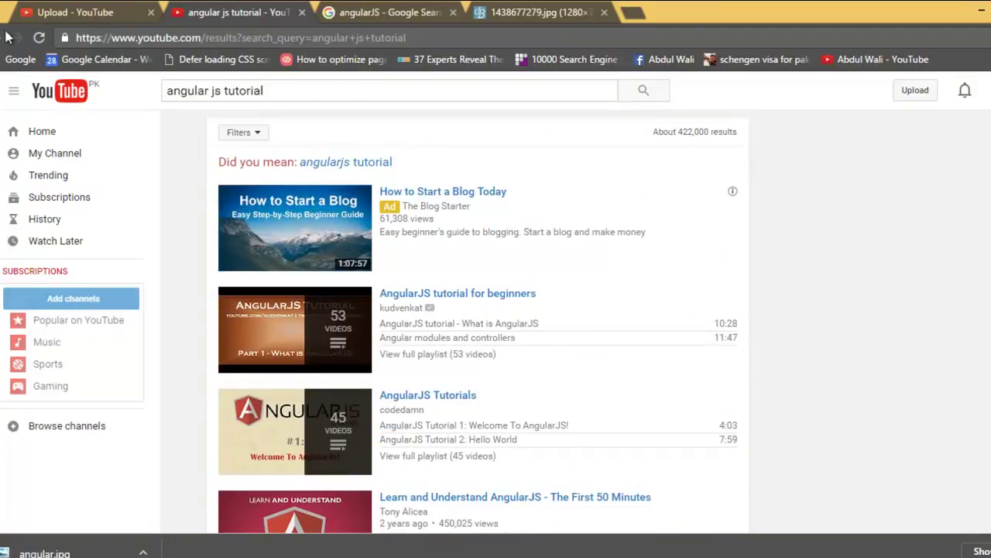
{"action": "left_click", "coordinate": [6, 38]}
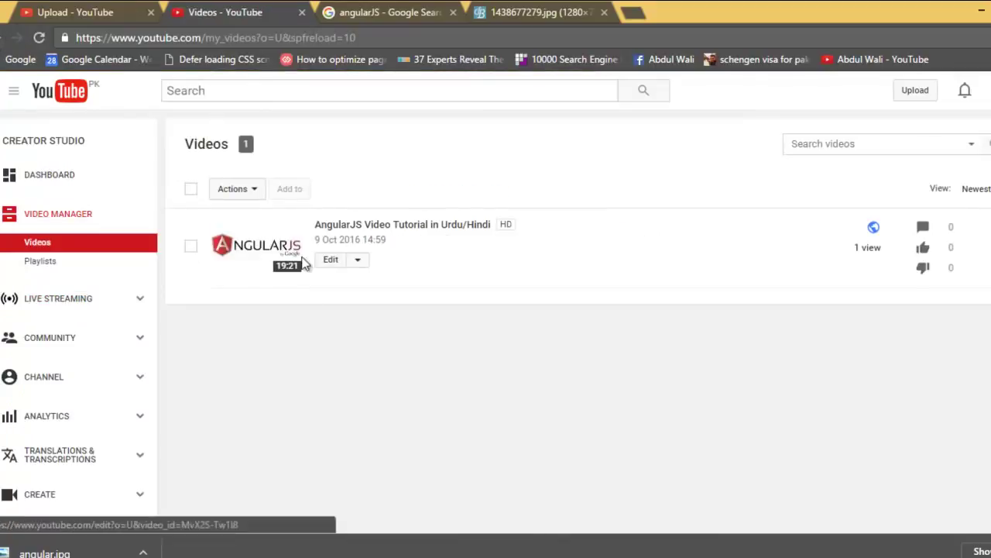
Step: Open the AngularJS Video Tutorial in Urdu/Hindi for editing and select its title and description
{"action": "left_click", "coordinate": [331, 261]}
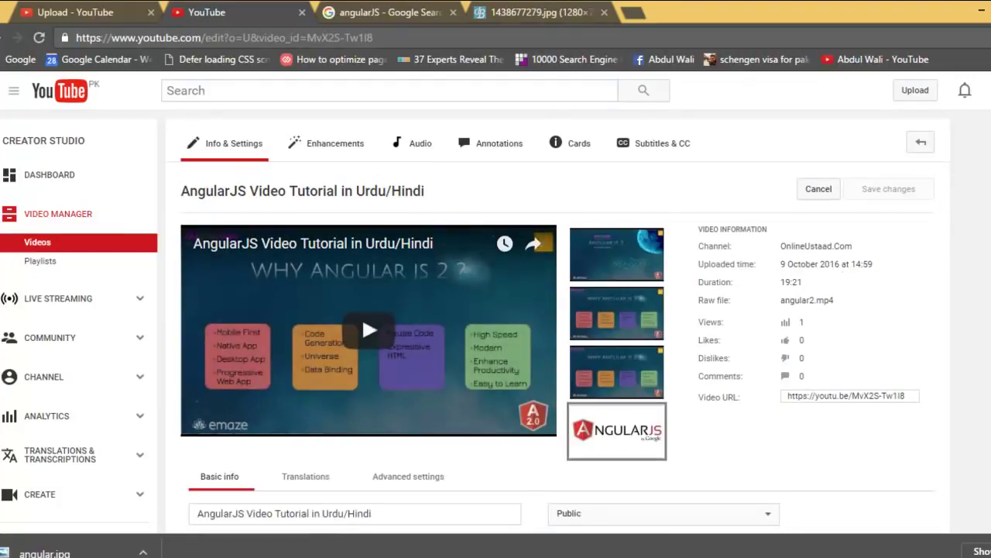
{"action": "scroll", "coordinate": [361, 315], "scroll_direction": "down", "scroll_amount": 4}
{"action": "scroll", "coordinate": [341, 286], "scroll_direction": "up", "scroll_amount": 1}
{"action": "scroll", "coordinate": [325, 268], "scroll_direction": "down", "scroll_amount": 1}
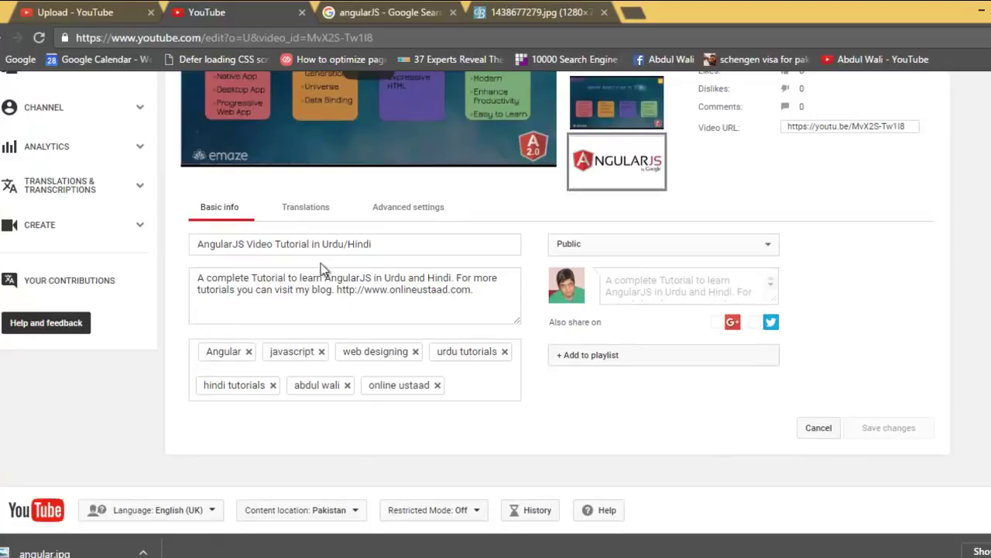
{"action": "left_click_drag", "start_coordinate": [373, 244], "coordinate": [511, 300]}
{"action": "left_click", "coordinate": [216, 285]}
{"action": "left_click", "coordinate": [499, 296]}
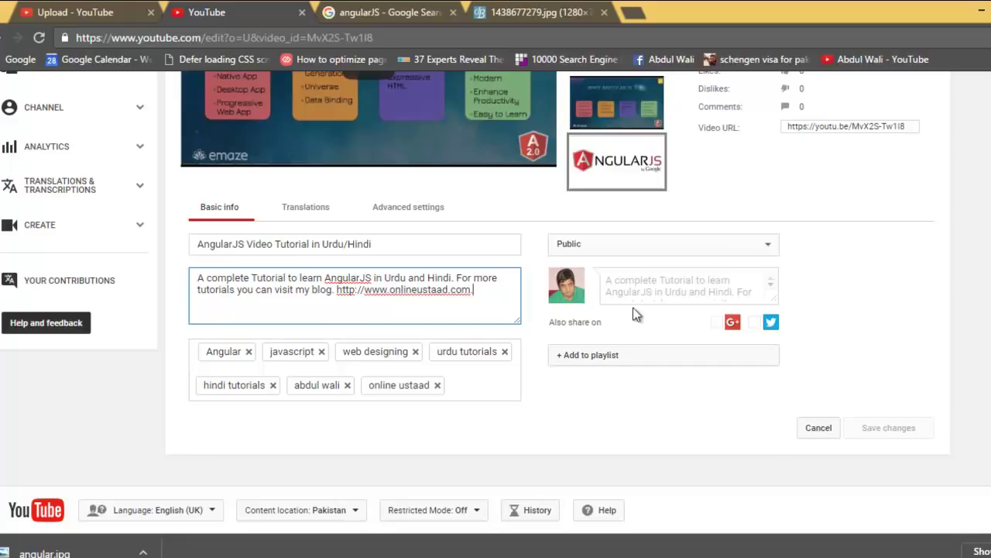
Step: Open the Add to playlist chooser and close it without adding the video anywhere
{"action": "left_click", "coordinate": [621, 357]}
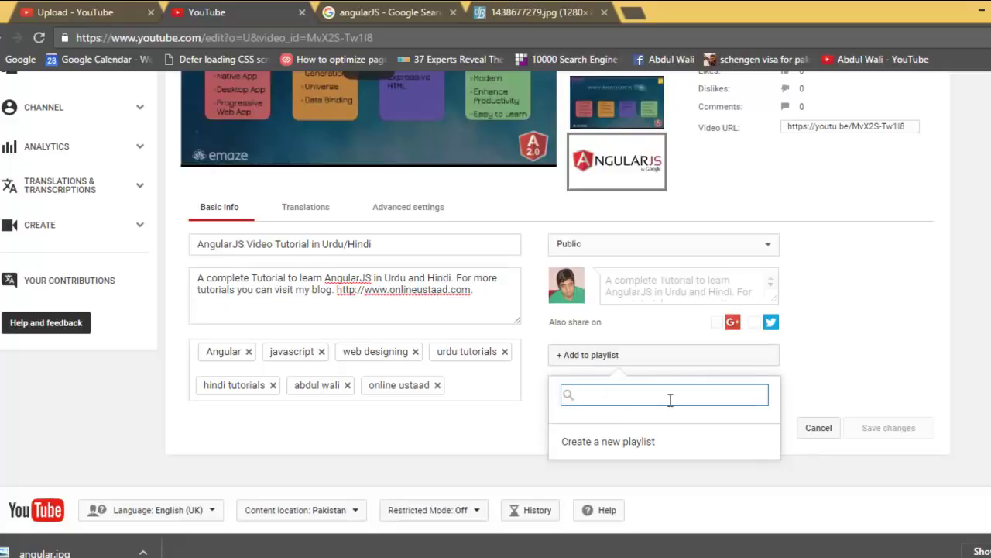
{"action": "left_click", "coordinate": [959, 332]}
{"action": "left_click", "coordinate": [956, 325]}
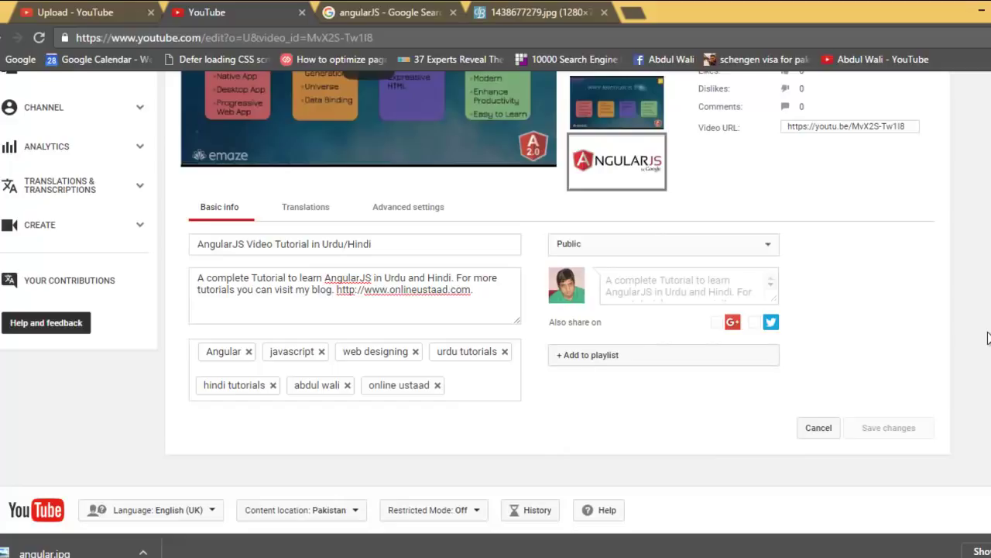
{"action": "scroll", "coordinate": [558, 309], "scroll_direction": "up", "scroll_amount": 4}
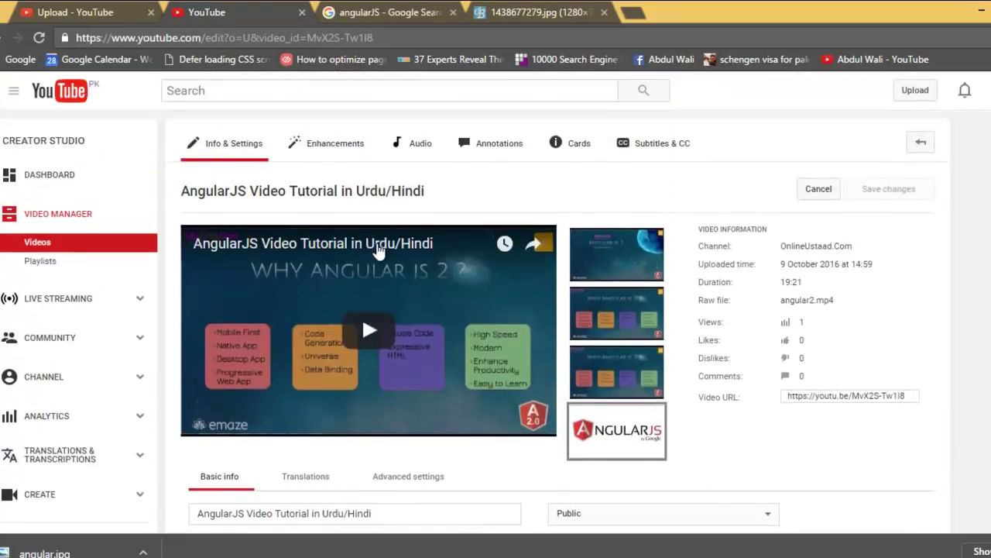
Step: Show the channel's Status and Features page through the account menu and YouTube settings
{"action": "mouse_move", "coordinate": [575, 362]}
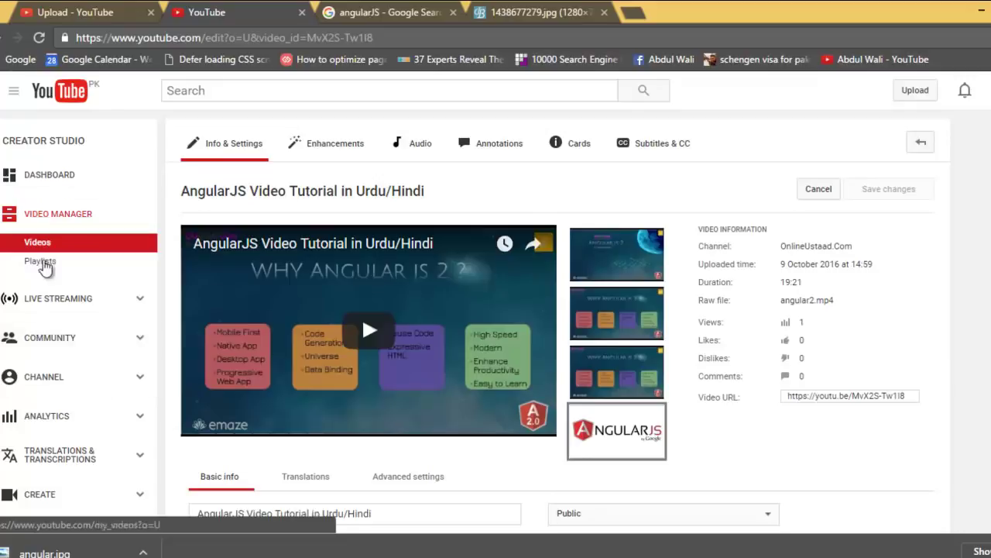
{"action": "scroll", "coordinate": [557, 309], "scroll_direction": "down", "scroll_amount": 4}
{"action": "scroll", "coordinate": [364, 190], "scroll_direction": "up", "scroll_amount": 4}
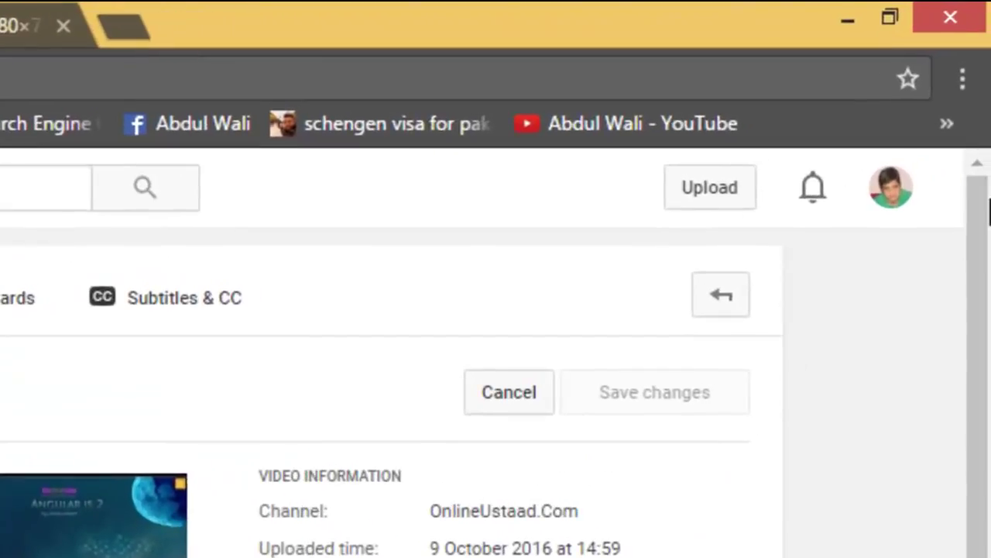
{"action": "left_click", "coordinate": [903, 195]}
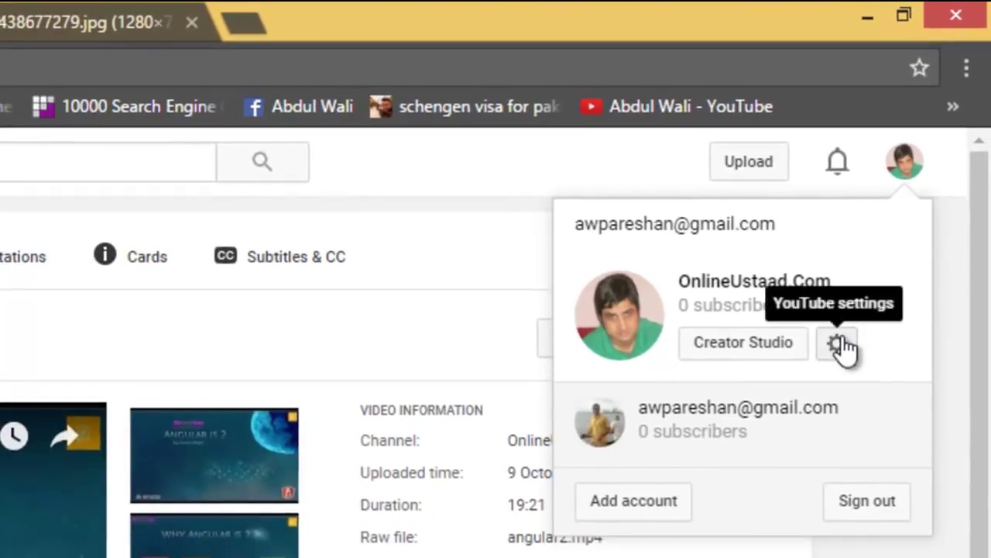
{"action": "left_click", "coordinate": [840, 346]}
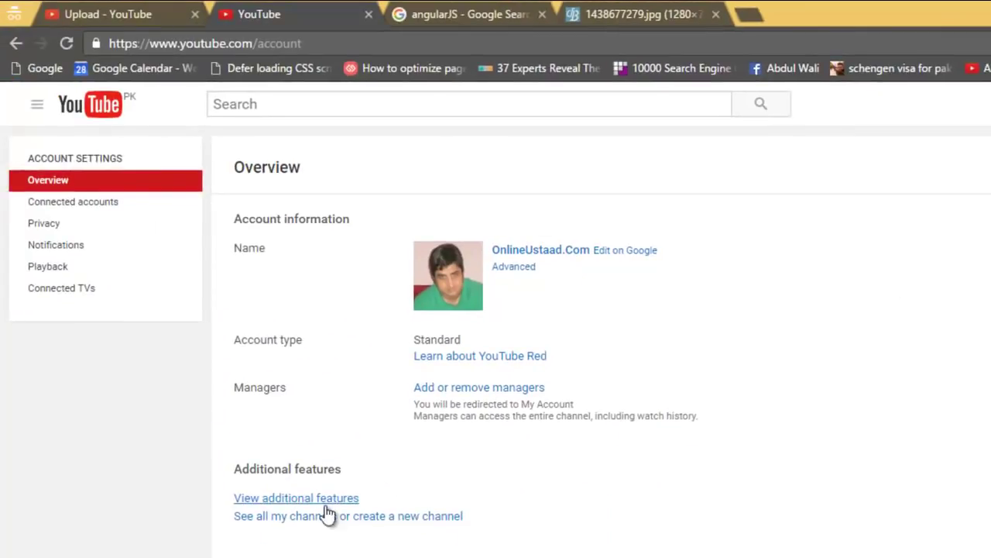
{"action": "left_click", "coordinate": [312, 505]}
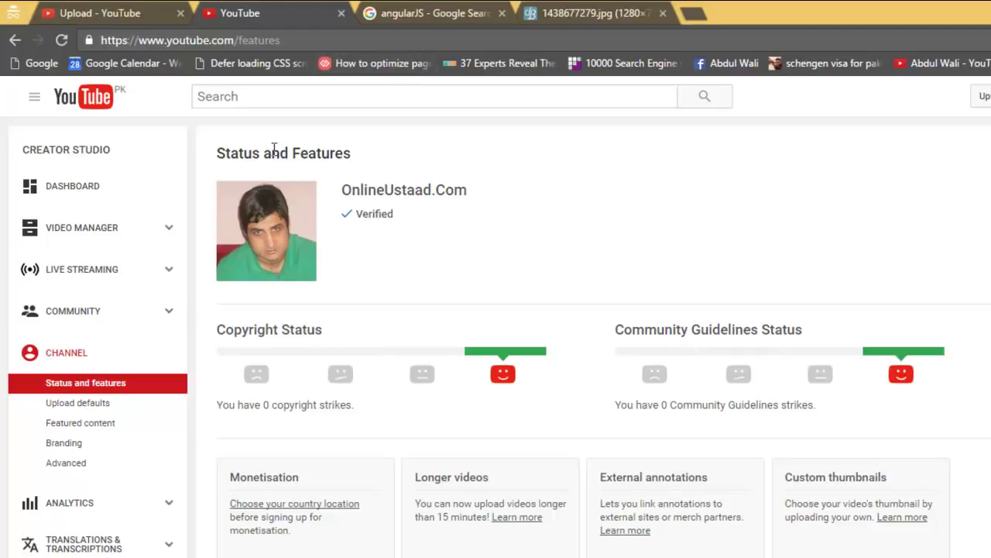
{"action": "left_click_drag", "start_coordinate": [396, 216], "coordinate": [352, 214]}
{"action": "left_click", "coordinate": [379, 221]}
{"action": "scroll", "coordinate": [496, 316], "scroll_direction": "down", "scroll_amount": 3}
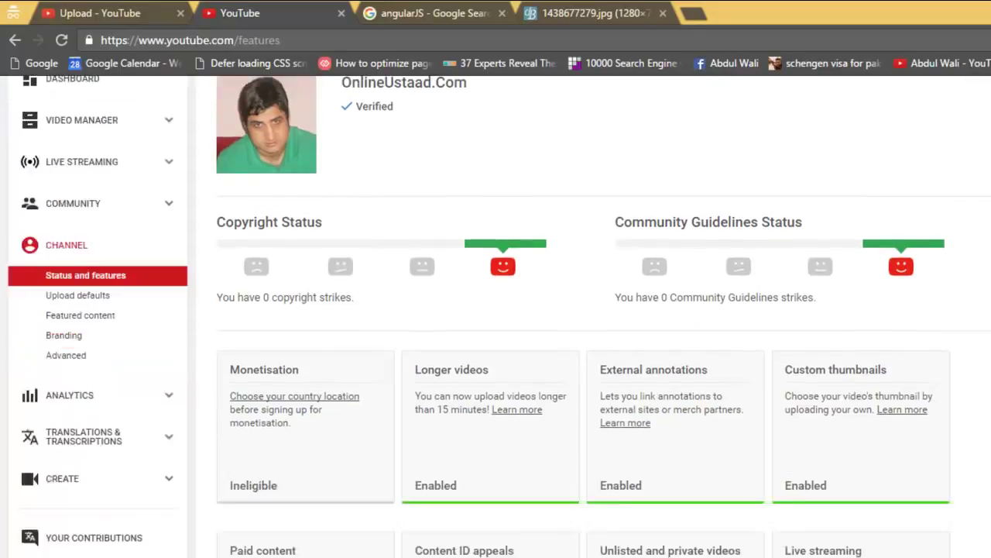
{"action": "scroll", "coordinate": [495, 317], "scroll_direction": "up", "scroll_amount": 3}
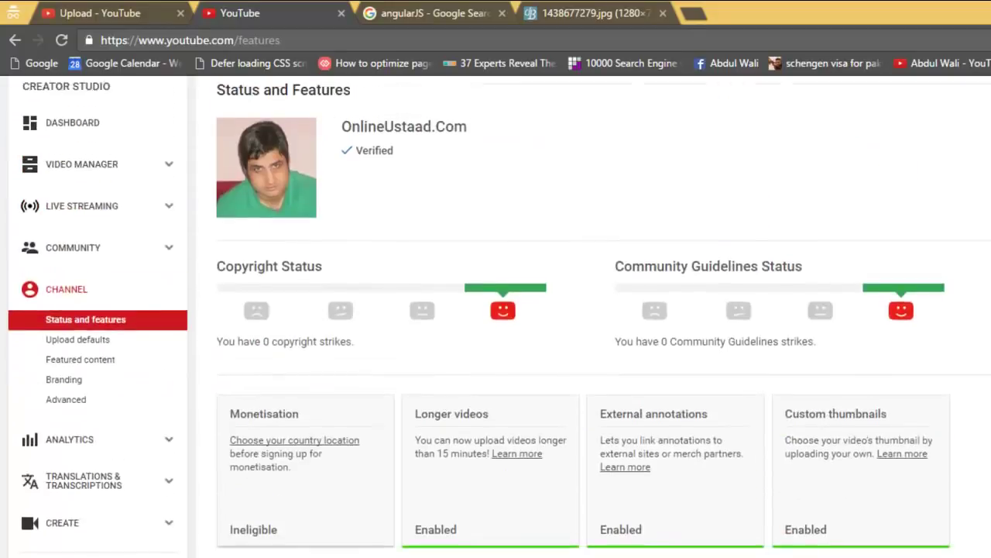
{"action": "scroll", "coordinate": [496, 316], "scroll_direction": "down", "scroll_amount": 1}
{"action": "scroll", "coordinate": [496, 316], "scroll_direction": "up", "scroll_amount": 1}
{"action": "scroll", "coordinate": [496, 316], "scroll_direction": "up", "scroll_amount": 1}
{"action": "scroll", "coordinate": [496, 316], "scroll_direction": "down", "scroll_amount": 1}
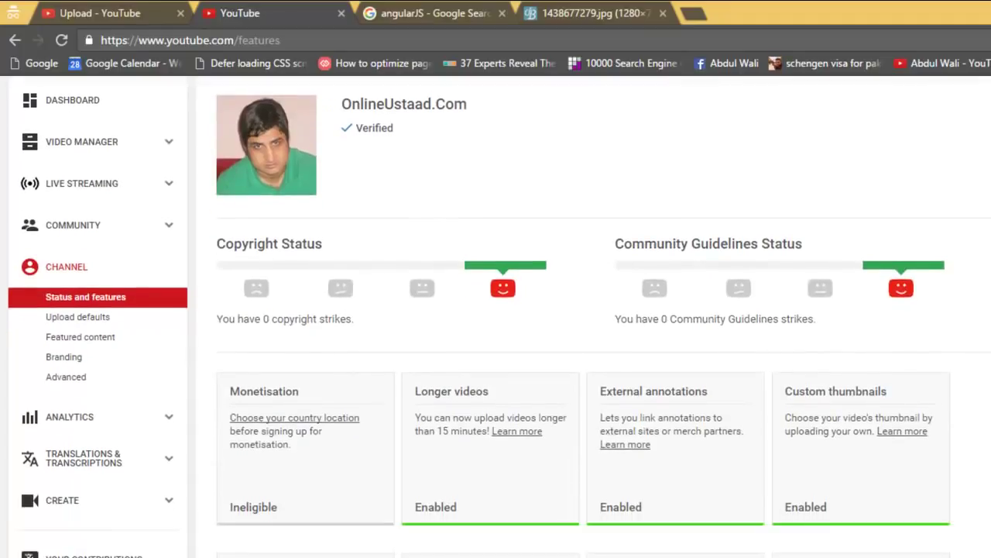
{"action": "scroll", "coordinate": [496, 316], "scroll_direction": "up", "scroll_amount": 2}
{"action": "scroll", "coordinate": [496, 316], "scroll_direction": "down", "scroll_amount": 2}
{"action": "scroll", "coordinate": [496, 316], "scroll_direction": "up", "scroll_amount": 1}
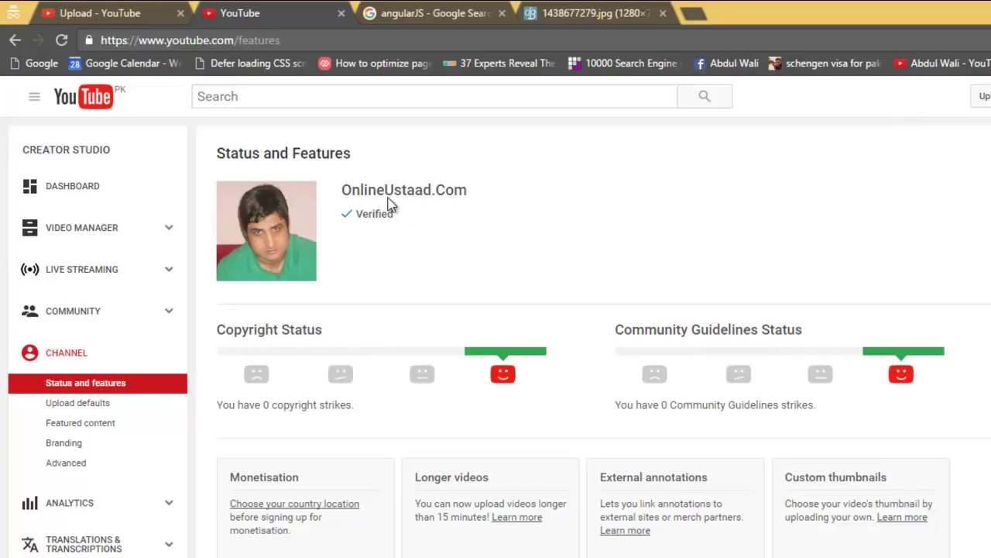
{"action": "scroll", "coordinate": [495, 316], "scroll_direction": "down", "scroll_amount": 2}
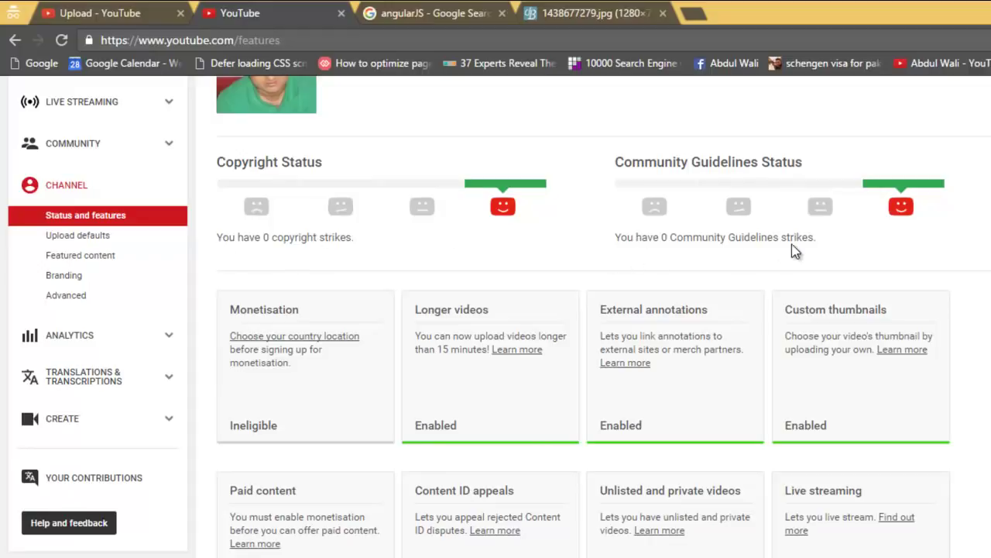
{"action": "left_click_drag", "start_coordinate": [817, 240], "coordinate": [217, 159]}
{"action": "left_click", "coordinate": [212, 248]}
{"action": "scroll", "coordinate": [496, 310], "scroll_direction": "down", "scroll_amount": 4}
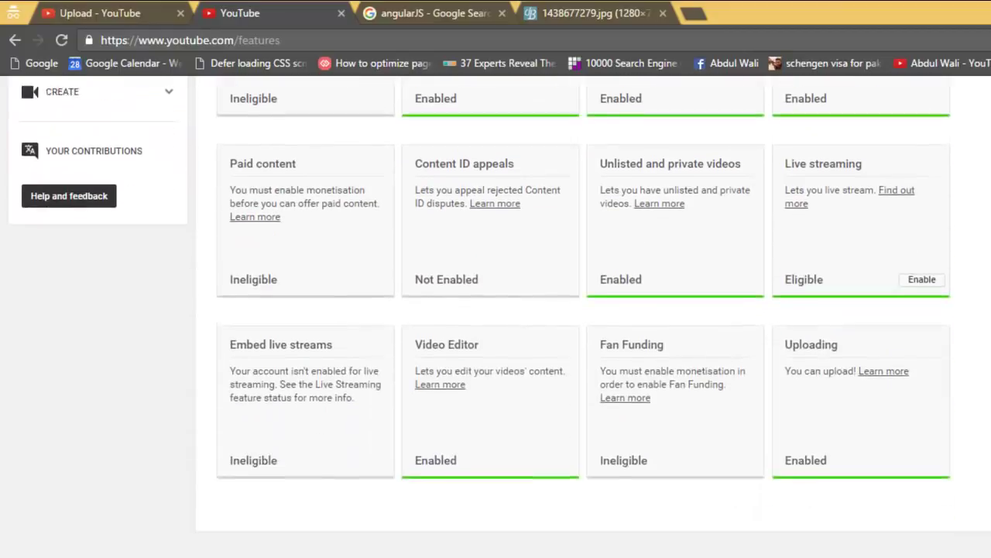
{"action": "scroll", "coordinate": [496, 310], "scroll_direction": "down", "scroll_amount": 1}
{"action": "scroll", "coordinate": [496, 310], "scroll_direction": "up", "scroll_amount": 3}
{"action": "scroll", "coordinate": [495, 310], "scroll_direction": "down", "scroll_amount": 2}
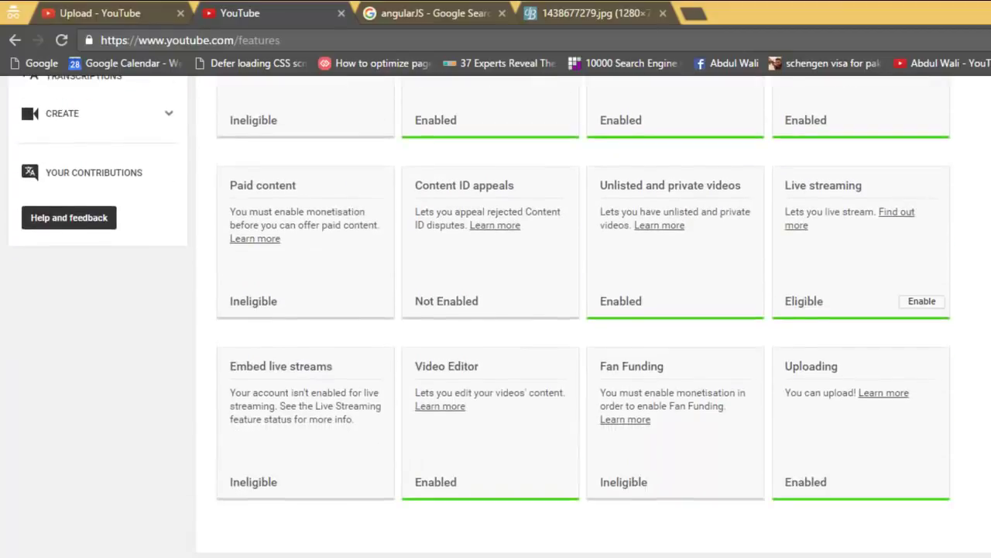
{"action": "scroll", "coordinate": [496, 310], "scroll_direction": "up", "scroll_amount": 4}
{"action": "scroll", "coordinate": [495, 310], "scroll_direction": "down", "scroll_amount": 2}
{"action": "scroll", "coordinate": [496, 309], "scroll_direction": "up", "scroll_amount": 1}
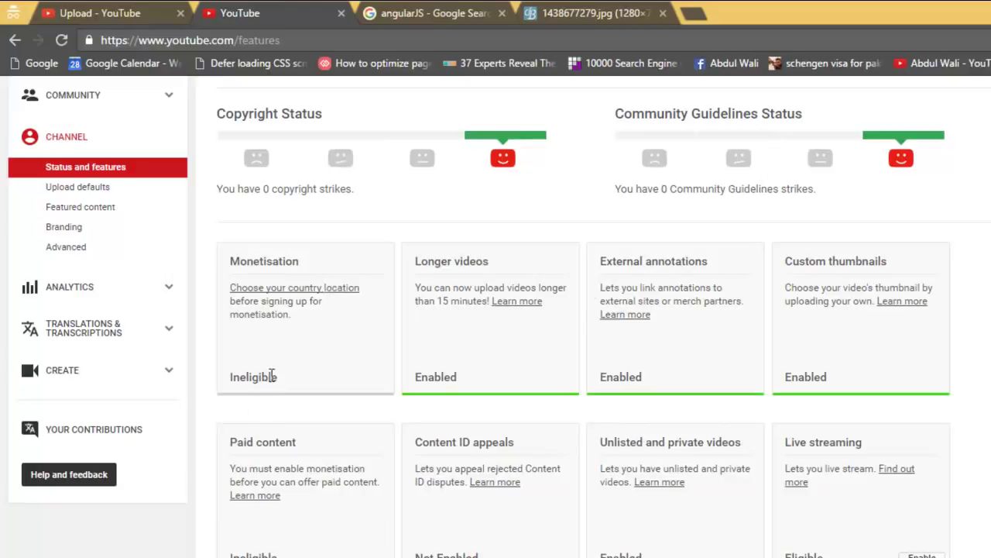
Step: Set the channel's country location to Pakistan
{"action": "left_click", "coordinate": [326, 294]}
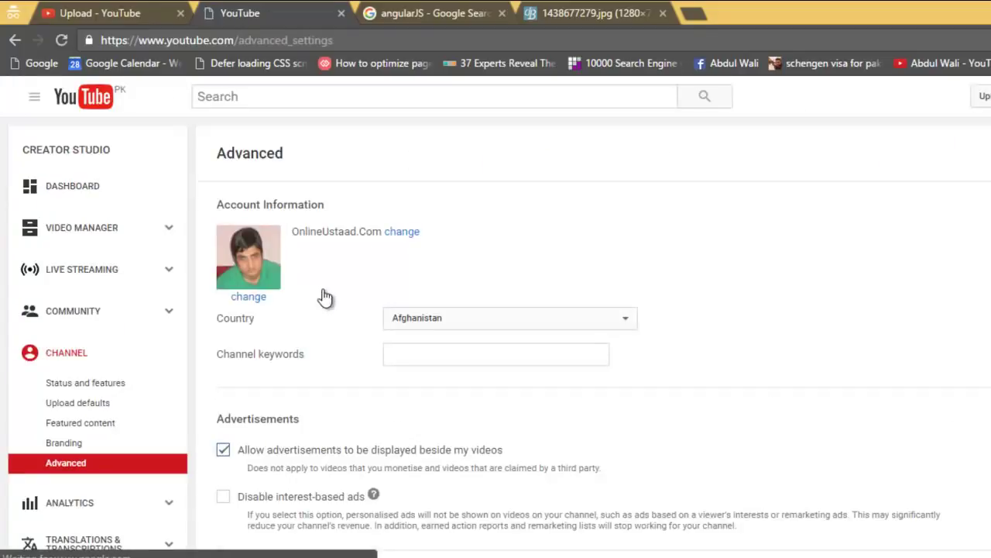
{"action": "left_click", "coordinate": [600, 321]}
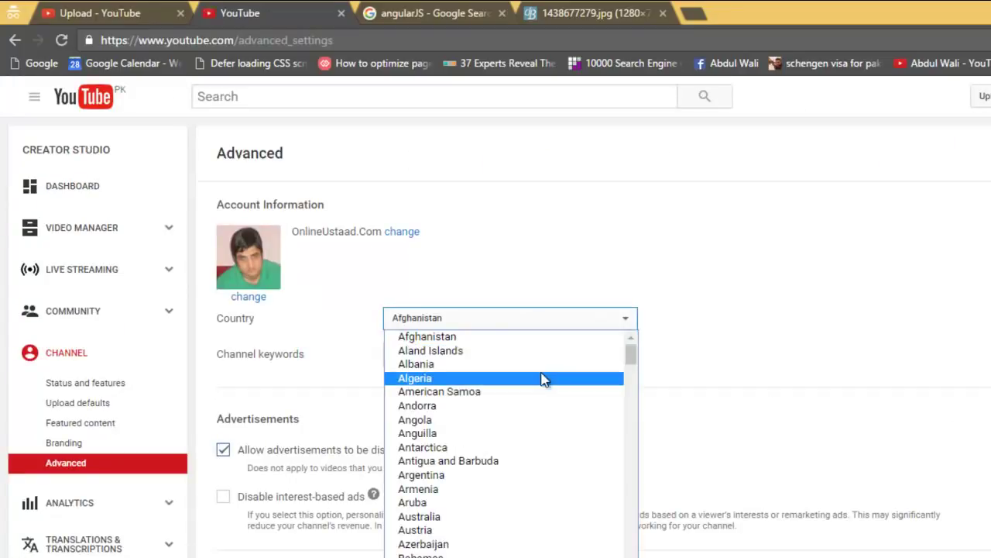
{"action": "scroll", "coordinate": [544, 379], "scroll_direction": "down", "scroll_amount": 20}
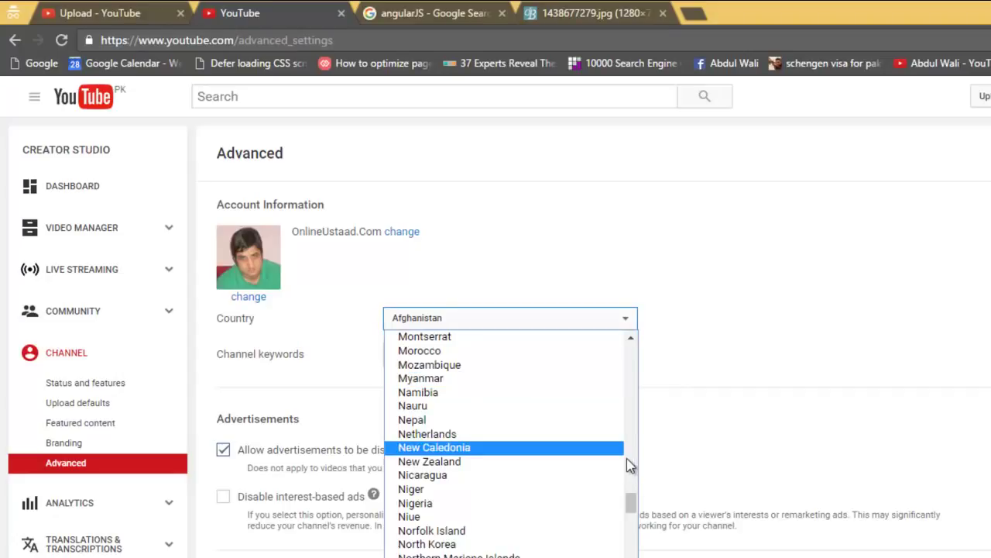
{"action": "left_click_drag", "start_coordinate": [635, 500], "coordinate": [636, 509]}
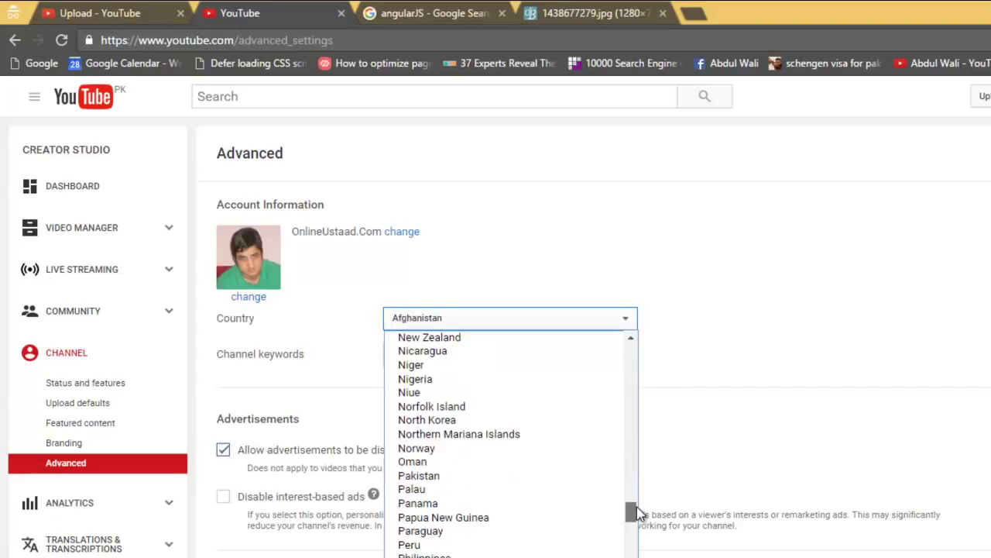
{"action": "left_click", "coordinate": [508, 476]}
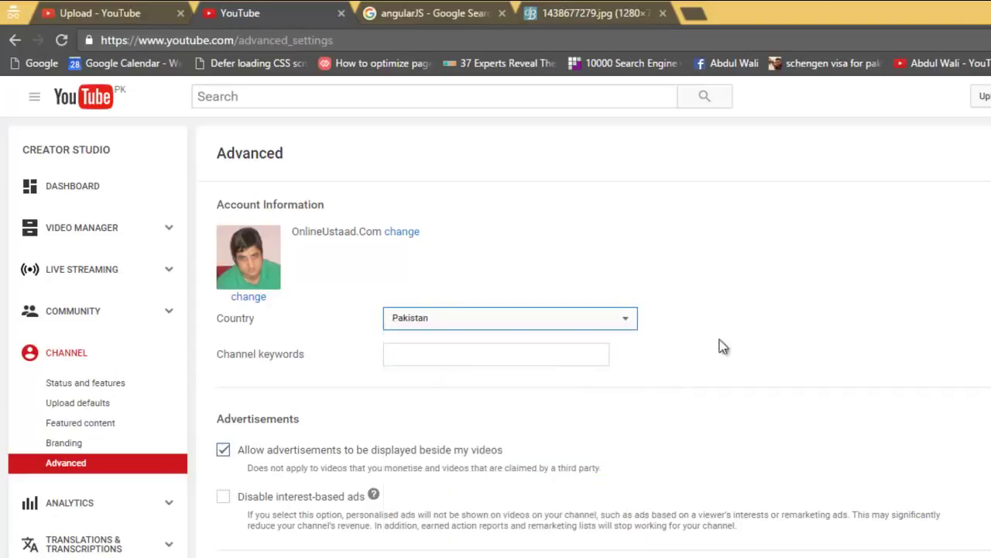
{"action": "scroll", "coordinate": [467, 308], "scroll_direction": "down", "scroll_amount": 1}
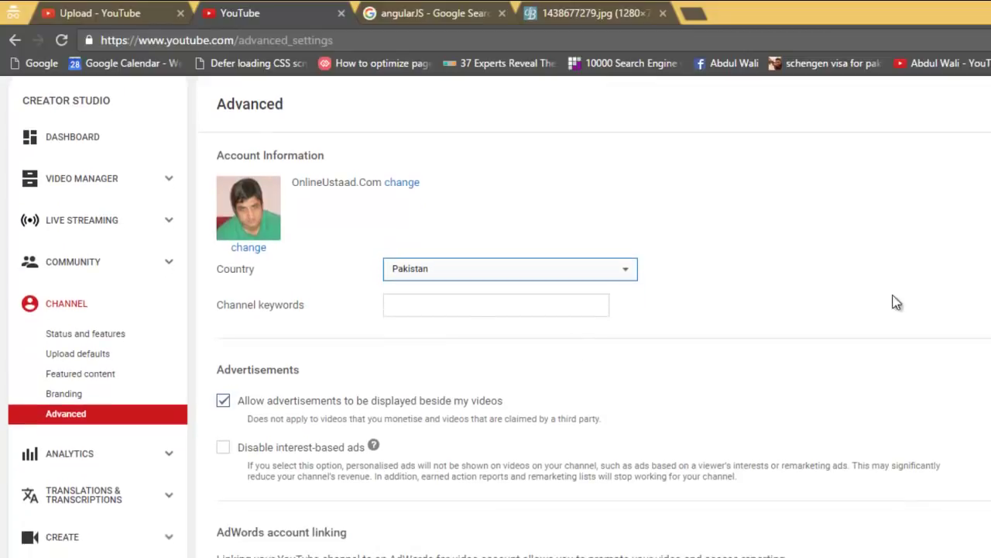
Step: Enter 'Pashto Tutorials' as the channel keywords
{"action": "left_click", "coordinate": [467, 309]}
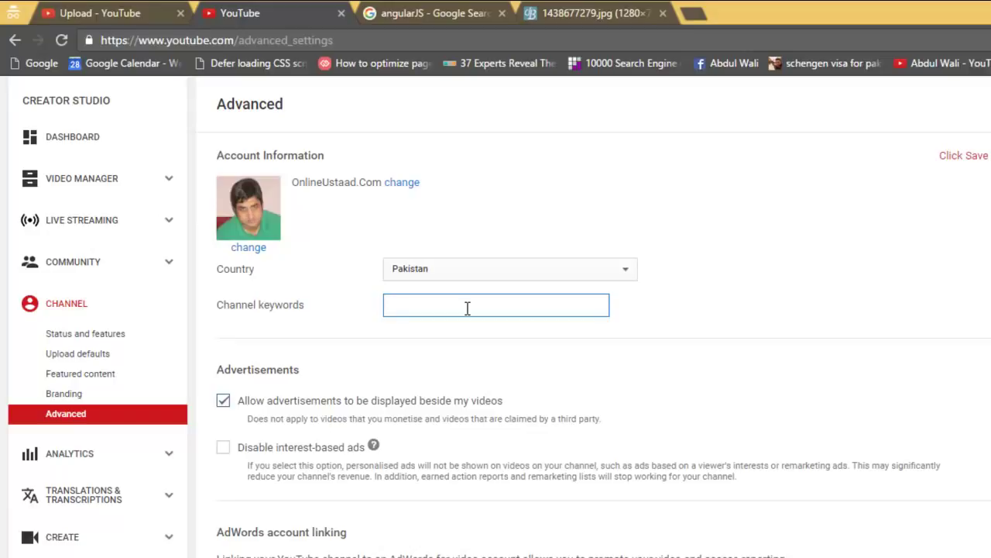
{"action": "type", "text": "Pashto Tutorials"}
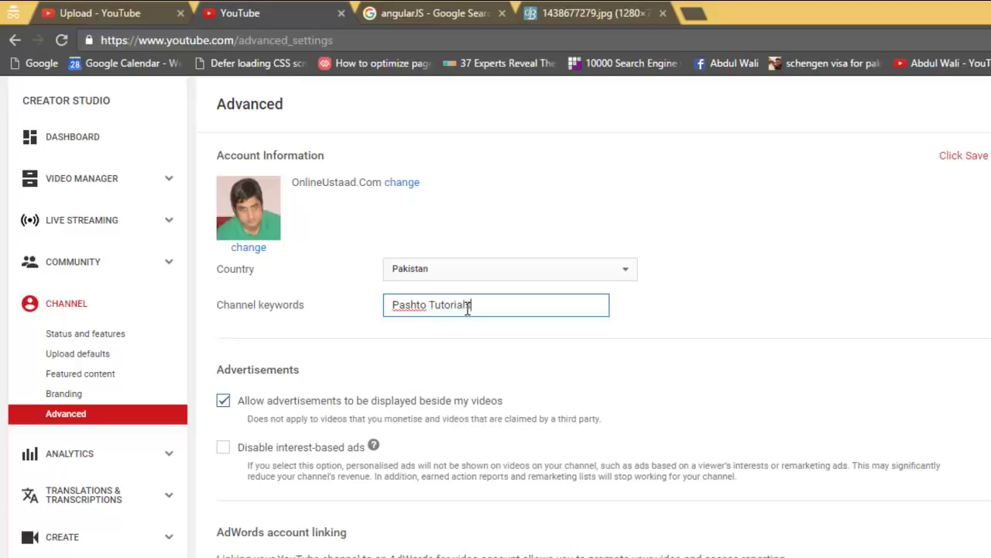
Step: Keep interest-based ads allowed and save the advanced channel settings
{"action": "scroll", "coordinate": [467, 309], "scroll_direction": "down", "scroll_amount": 3}
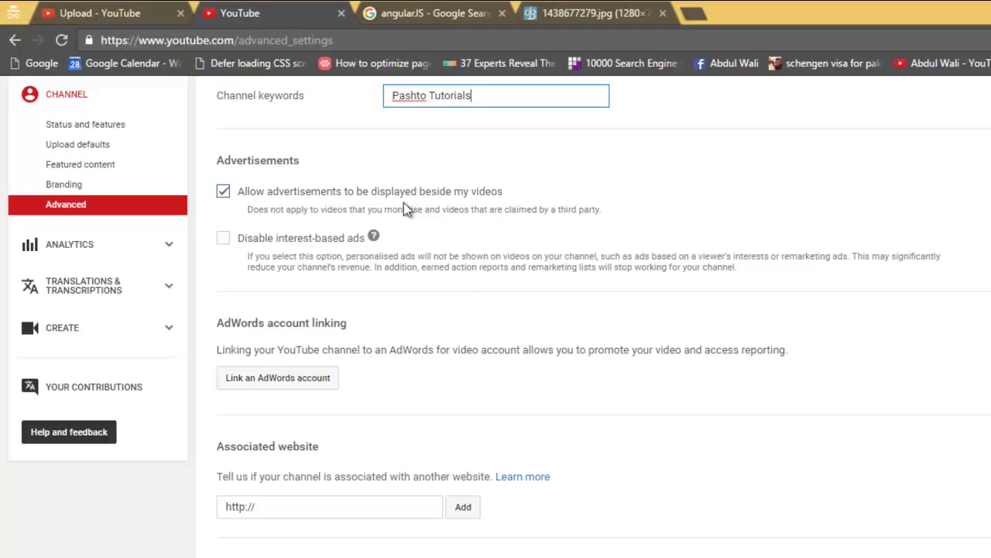
{"action": "left_click", "coordinate": [222, 245]}
{"action": "left_click", "coordinate": [222, 246]}
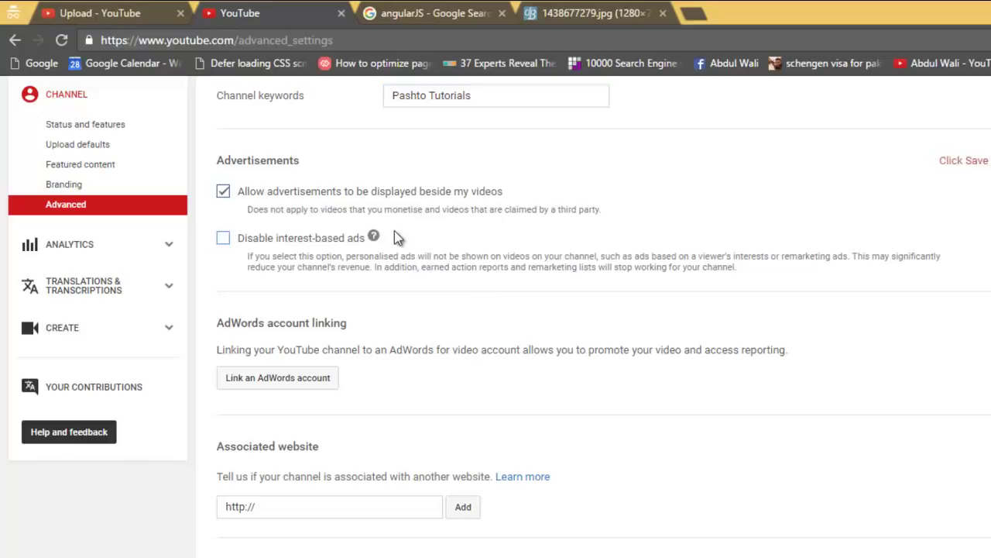
{"action": "scroll", "coordinate": [500, 318], "scroll_direction": "down", "scroll_amount": 4}
{"action": "scroll", "coordinate": [501, 318], "scroll_direction": "up", "scroll_amount": 1}
{"action": "scroll", "coordinate": [500, 318], "scroll_direction": "down", "scroll_amount": 1}
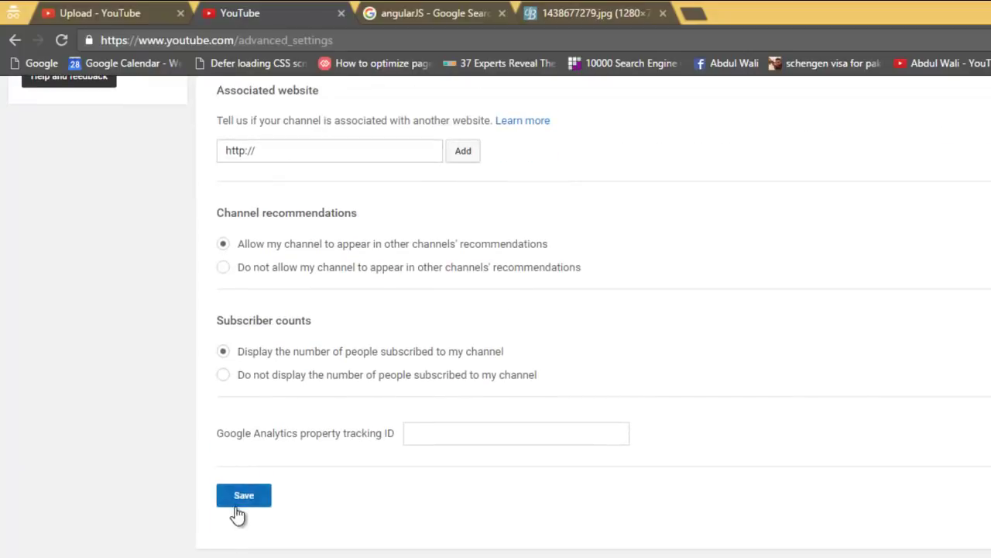
{"action": "left_click", "coordinate": [255, 495]}
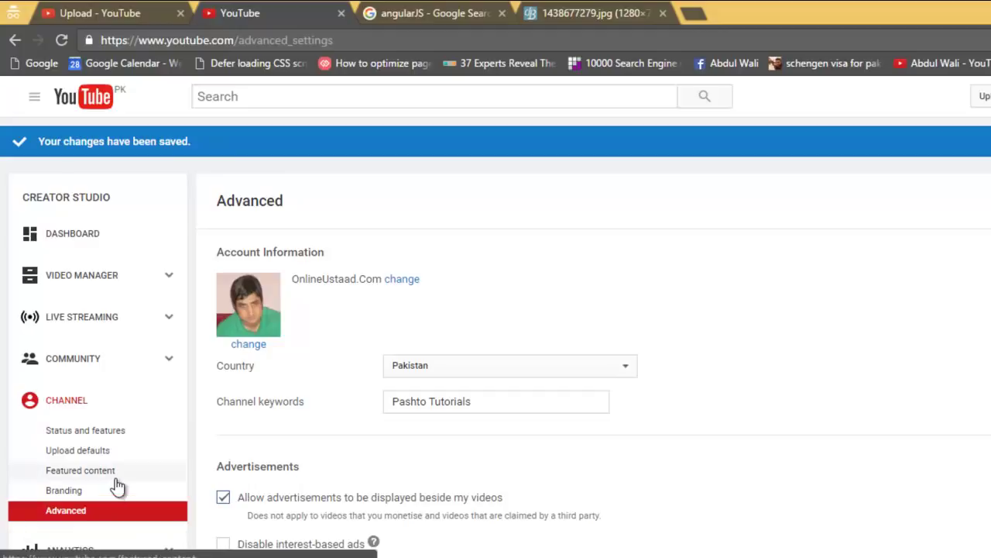
Step: Return to Status and Features and choose Enable on the Monetisation card
{"action": "left_click", "coordinate": [109, 431]}
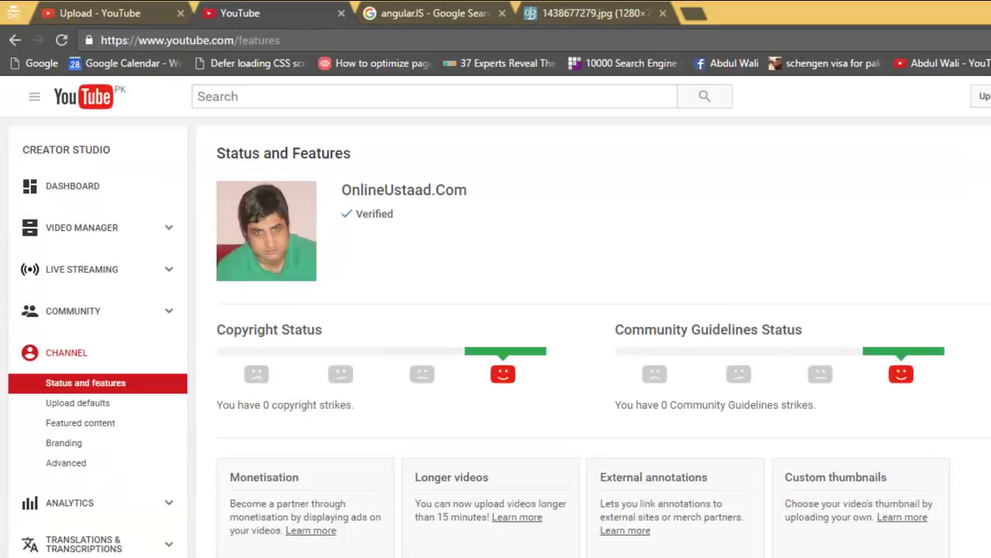
{"action": "scroll", "coordinate": [496, 310], "scroll_direction": "down", "scroll_amount": 3}
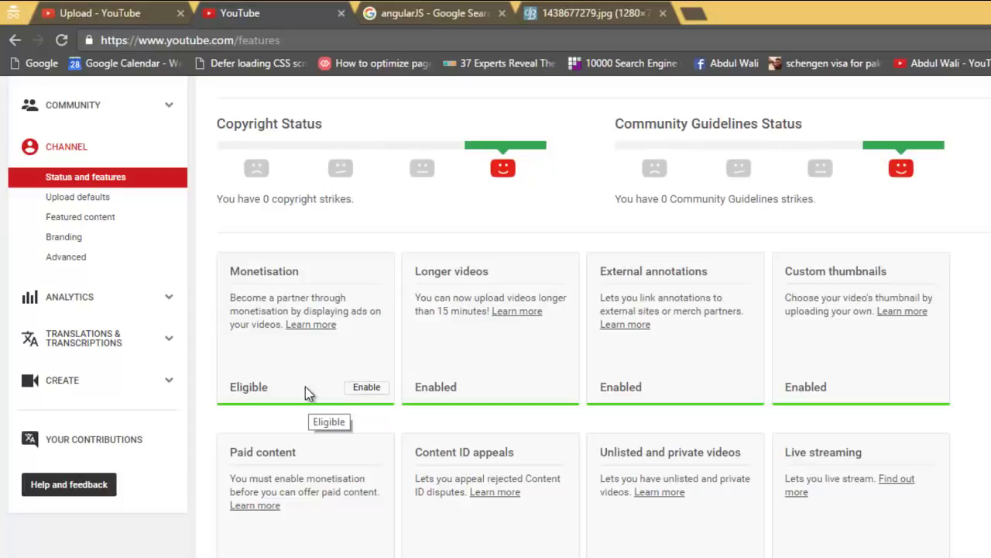
{"action": "left_click", "coordinate": [368, 388]}
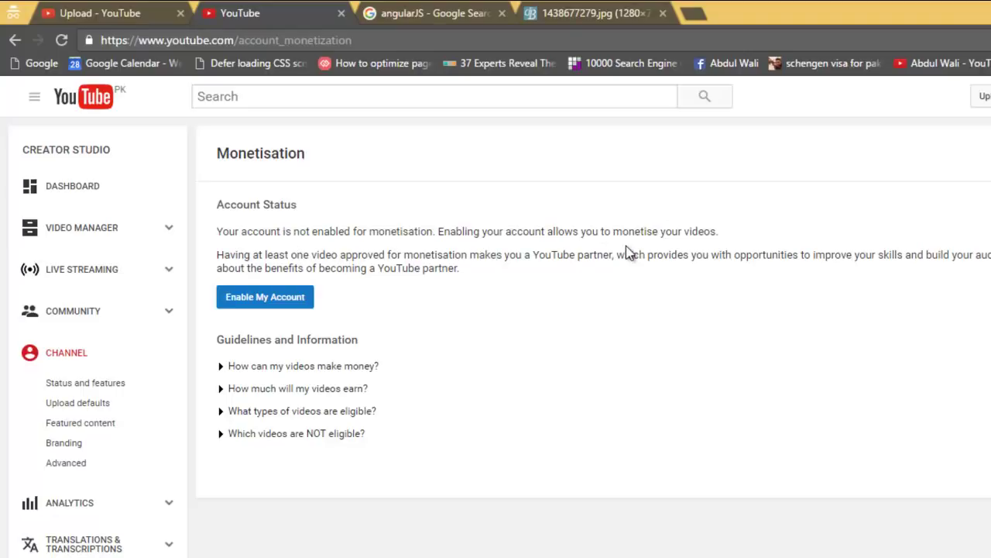
Step: Read the monetisation page, including 'How can my videos make money?', then choose Enable My Account
{"action": "left_click_drag", "start_coordinate": [696, 231], "coordinate": [243, 226]}
{"action": "left_click", "coordinate": [165, 226]}
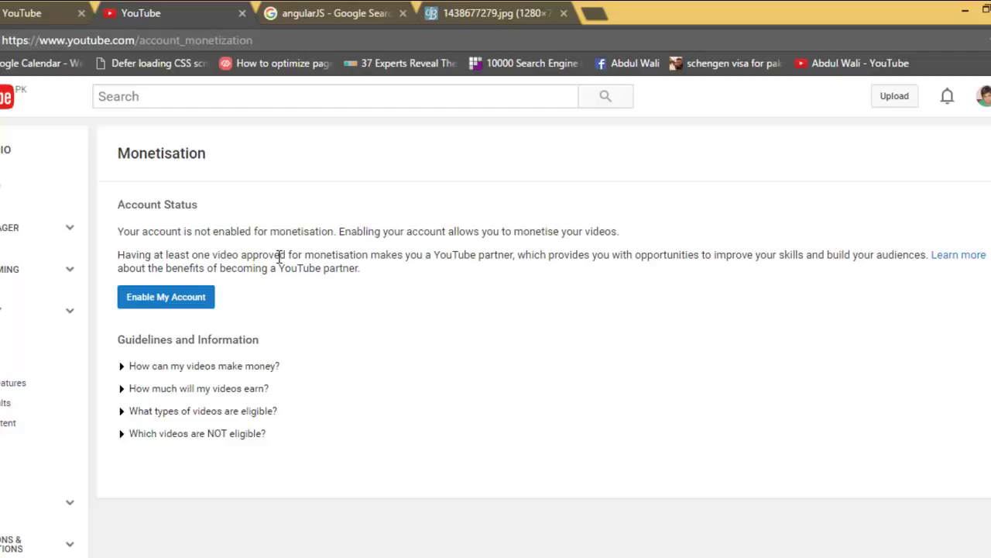
{"action": "left_click_drag", "start_coordinate": [516, 255], "coordinate": [435, 249]}
{"action": "left_click", "coordinate": [391, 300]}
{"action": "left_click", "coordinate": [121, 366]}
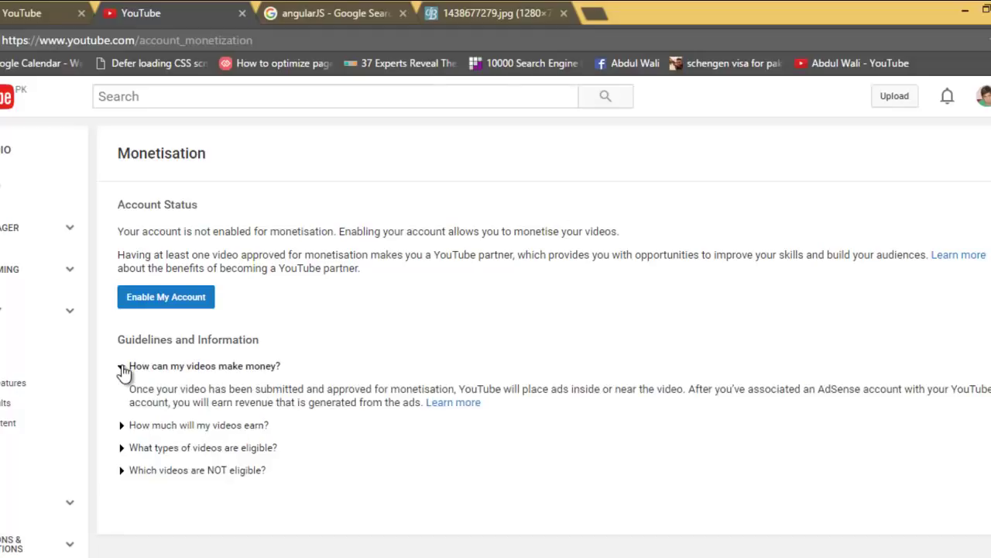
{"action": "left_click", "coordinate": [121, 368]}
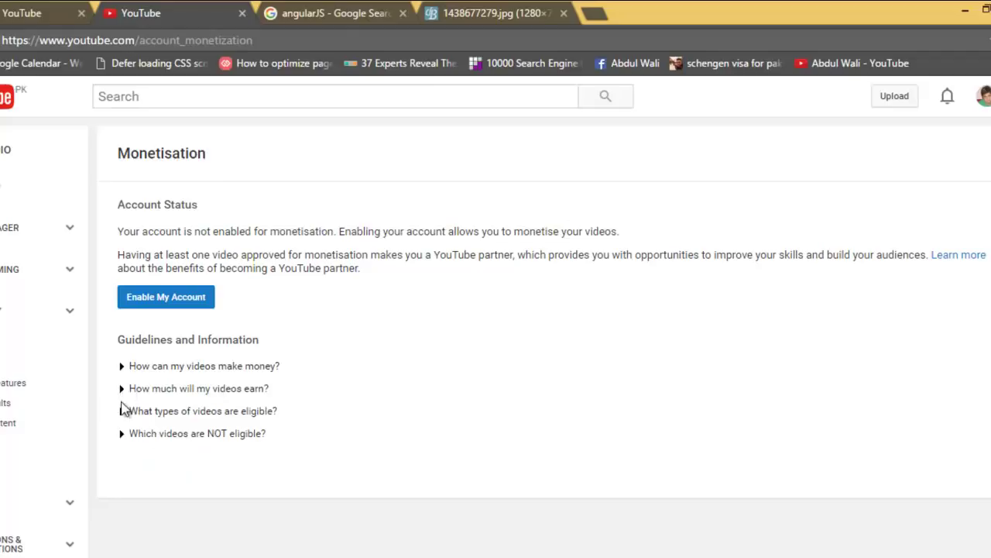
{"action": "left_click", "coordinate": [187, 302]}
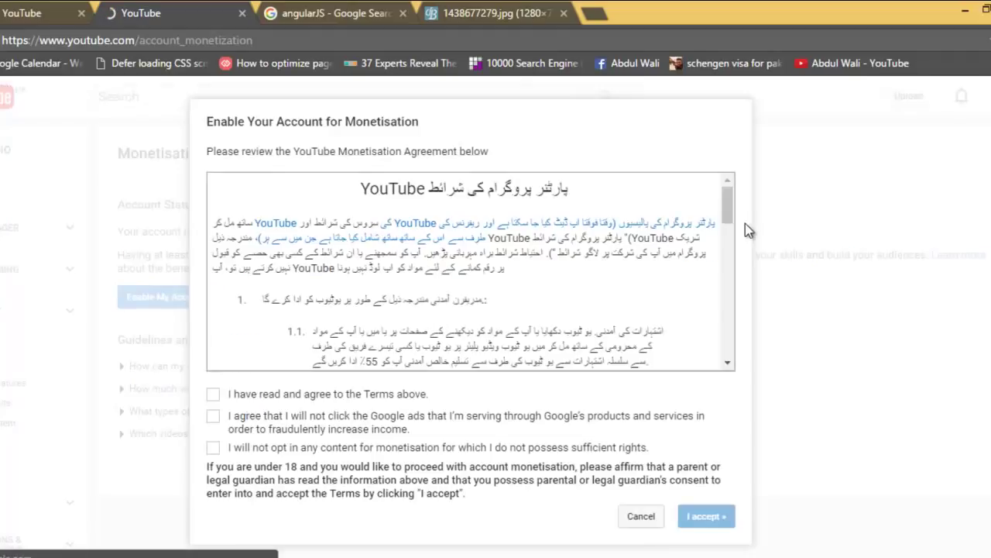
Step: Scroll through the YouTube Monetisation Agreement to read its terms
{"action": "mouse_move", "coordinate": [732, 209]}
{"action": "left_mouse_down"}
{"action": "mouse_move", "coordinate": [721, 337]}
{"action": "mouse_move", "coordinate": [732, 236]}
{"action": "mouse_move", "coordinate": [758, 186]}
{"action": "mouse_move", "coordinate": [752, 215]}
{"action": "mouse_move", "coordinate": [740, 209]}
{"action": "left_mouse_up"}
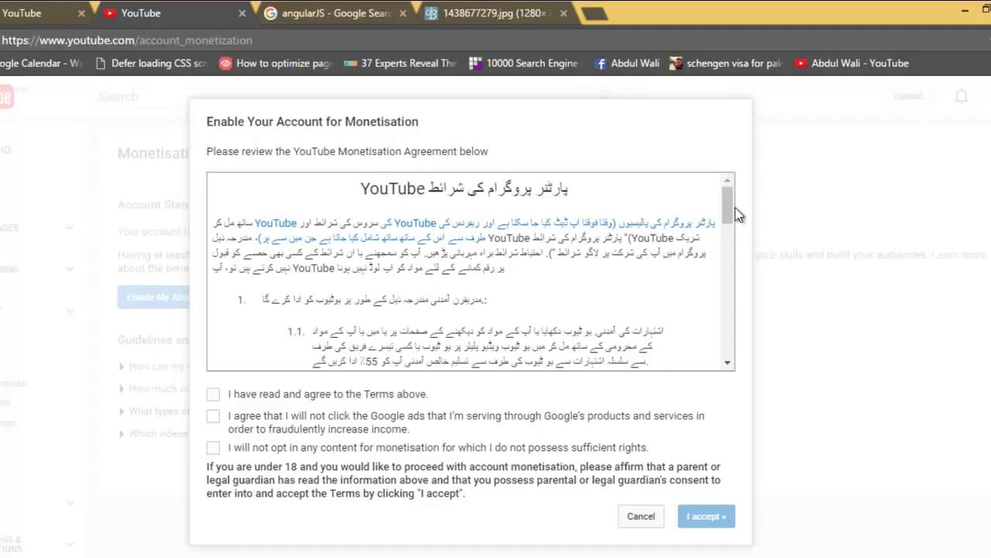
{"action": "left_click_drag", "start_coordinate": [728, 198], "coordinate": [722, 169]}
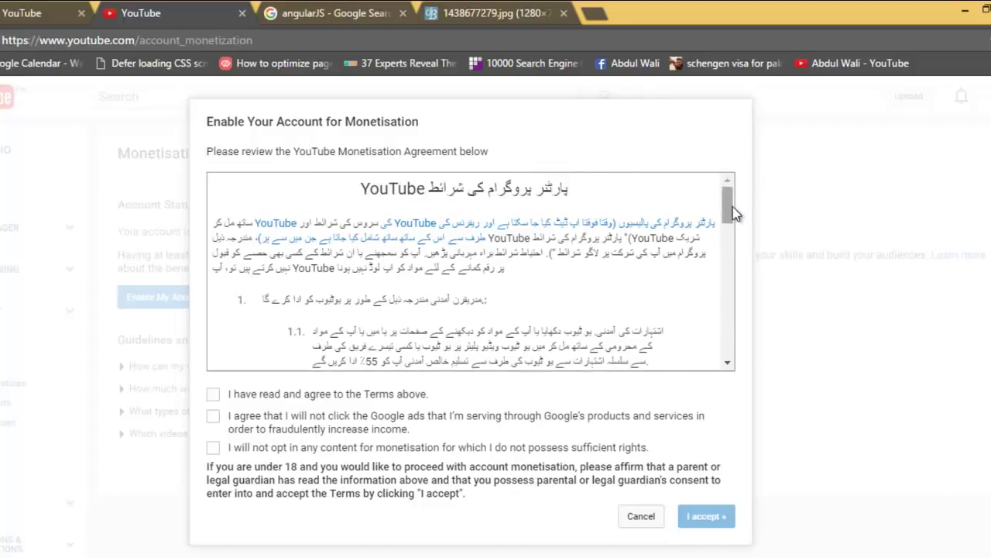
{"action": "left_click_drag", "start_coordinate": [732, 213], "coordinate": [725, 271]}
{"action": "left_click_drag", "start_coordinate": [721, 296], "coordinate": [720, 361]}
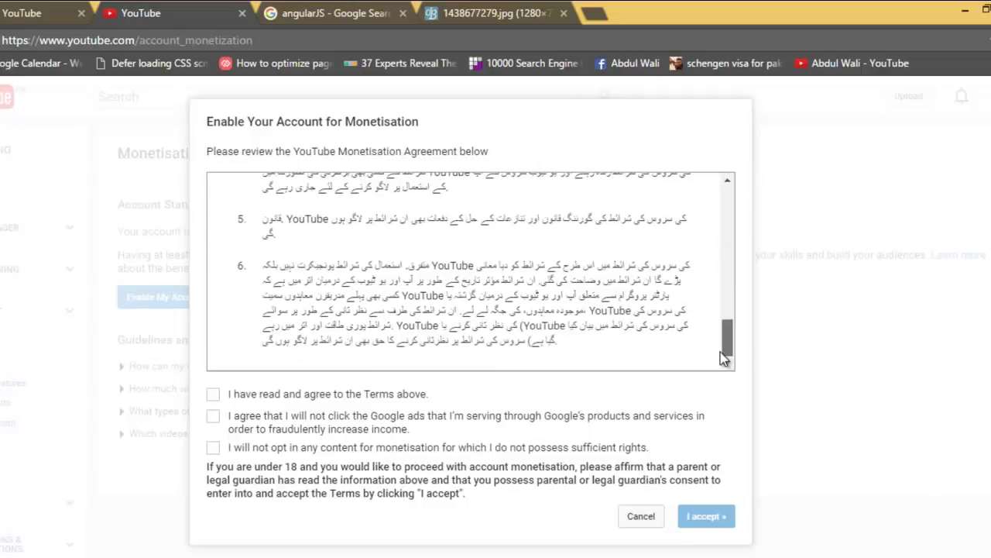
{"action": "left_click_drag", "start_coordinate": [720, 352], "coordinate": [721, 211]}
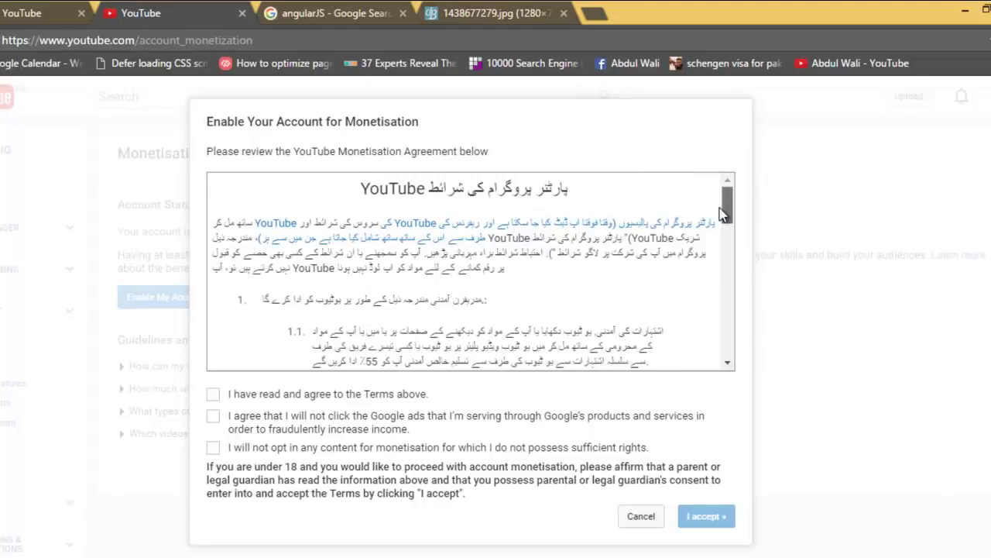
Step: Tick all three agreement checkboxes and accept the monetisation agreement
{"action": "left_click", "coordinate": [213, 395]}
{"action": "left_click", "coordinate": [215, 448]}
{"action": "left_click", "coordinate": [215, 418]}
{"action": "left_click", "coordinate": [214, 420]}
{"action": "left_click", "coordinate": [214, 419]}
{"action": "left_click", "coordinate": [699, 517]}
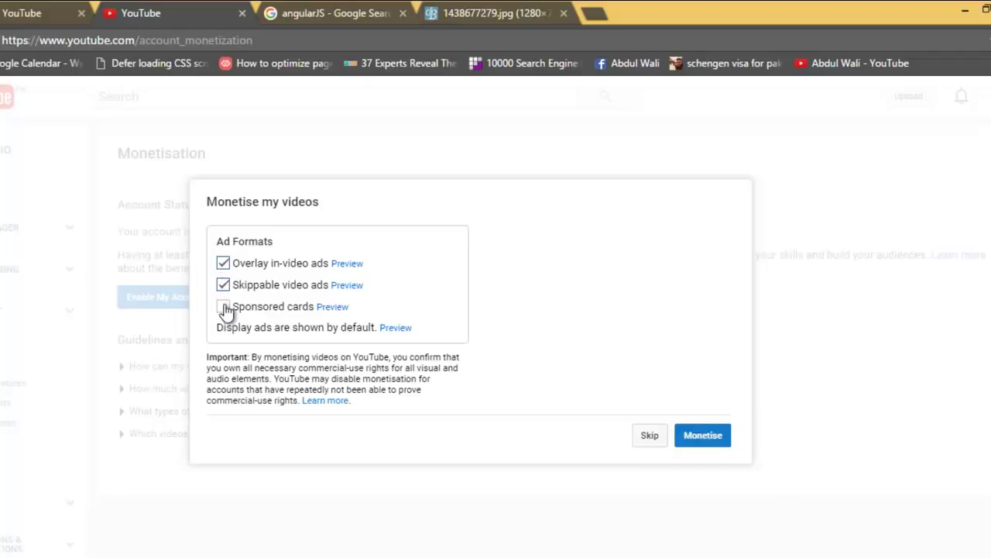
Step: Add Sponsored cards to overlay and skippable ads, monetise, and dismiss the tips to return to Videos
{"action": "left_click", "coordinate": [224, 307]}
{"action": "left_click", "coordinate": [705, 436]}
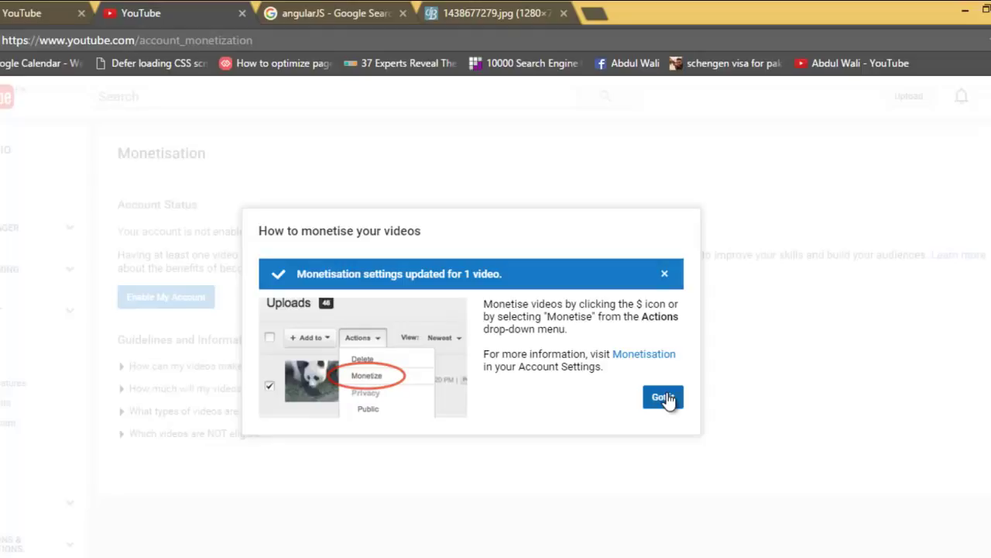
{"action": "left_click", "coordinate": [664, 398]}
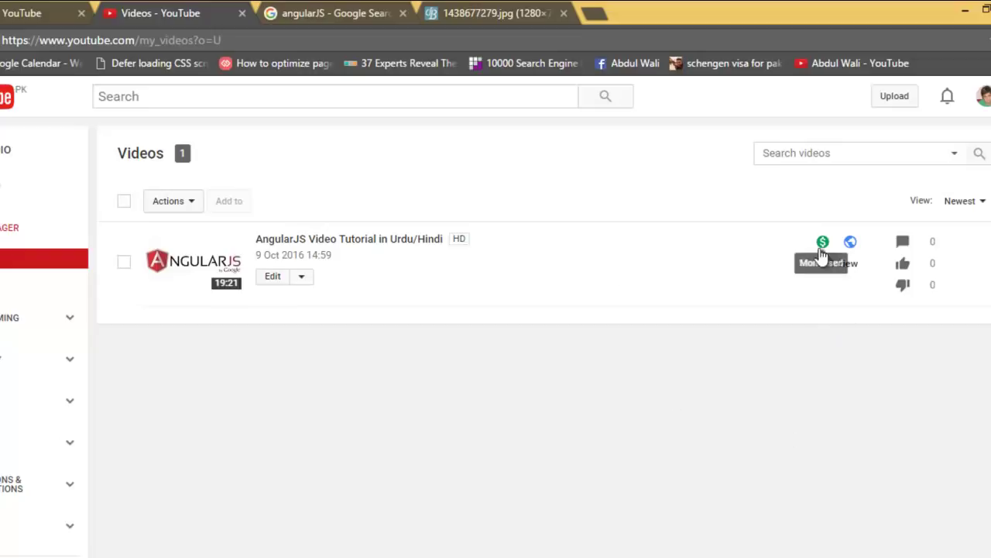
Step: Pick the wordpress video file from the Downloads folder to begin a new upload
{"action": "left_click", "coordinate": [894, 99]}
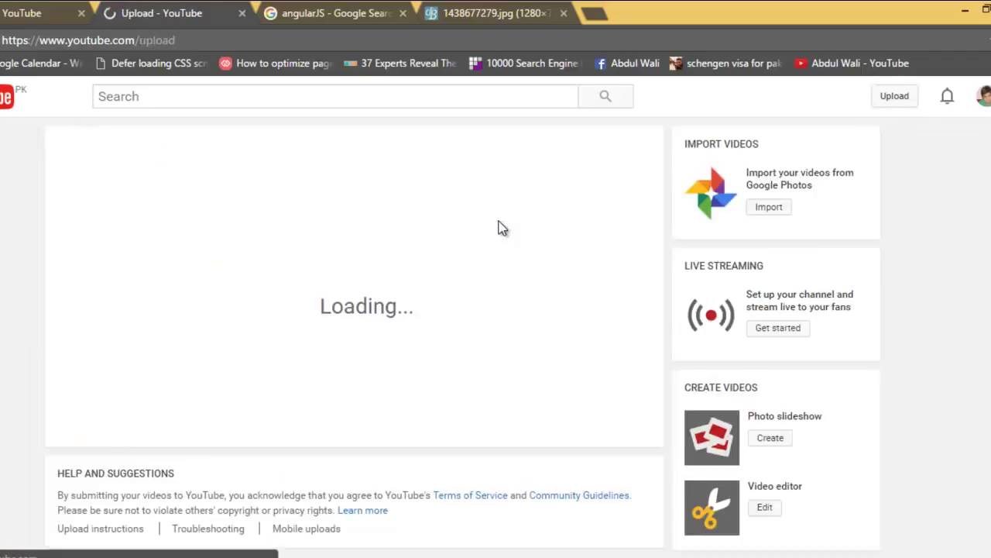
{"action": "left_click", "coordinate": [363, 261]}
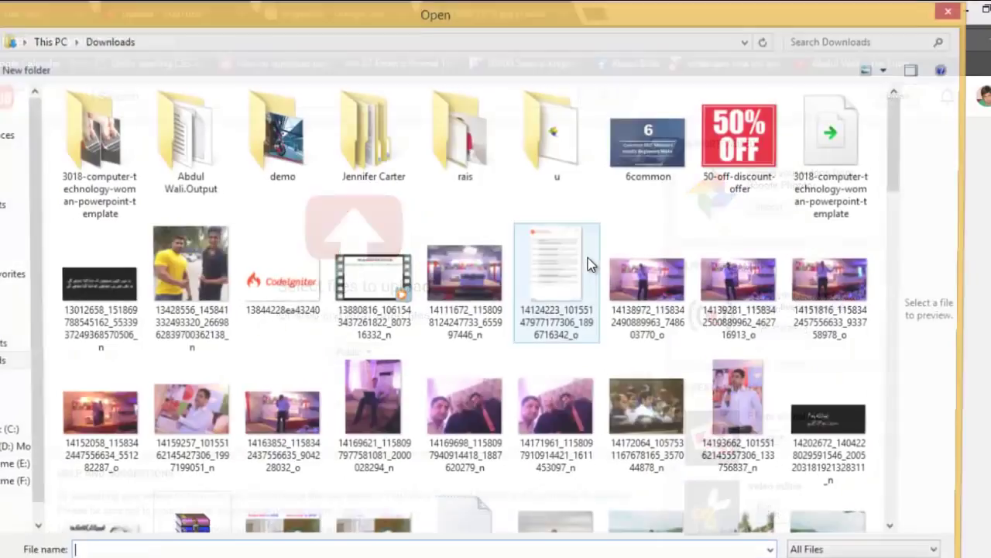
{"action": "left_click_drag", "start_coordinate": [902, 182], "coordinate": [908, 329]}
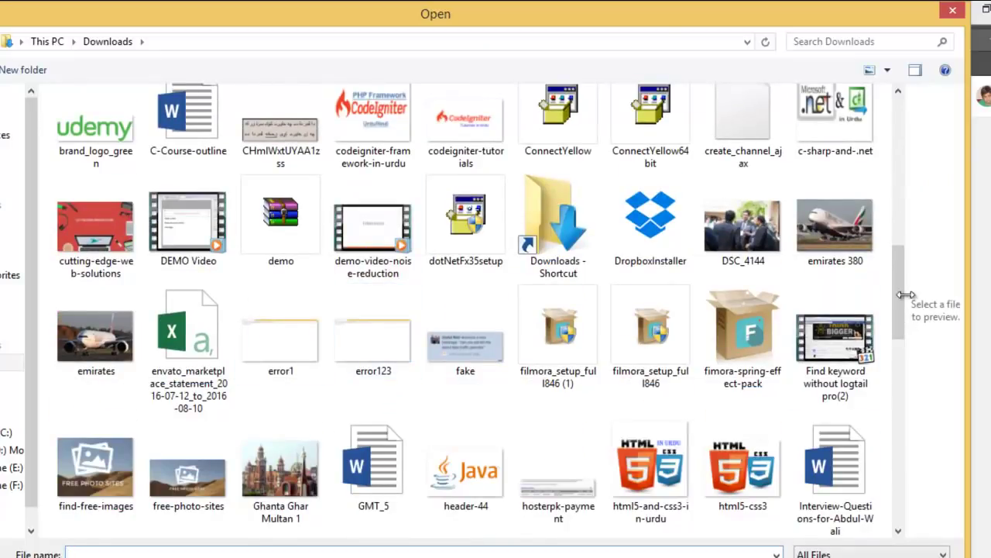
{"action": "left_click_drag", "start_coordinate": [902, 315], "coordinate": [897, 489]}
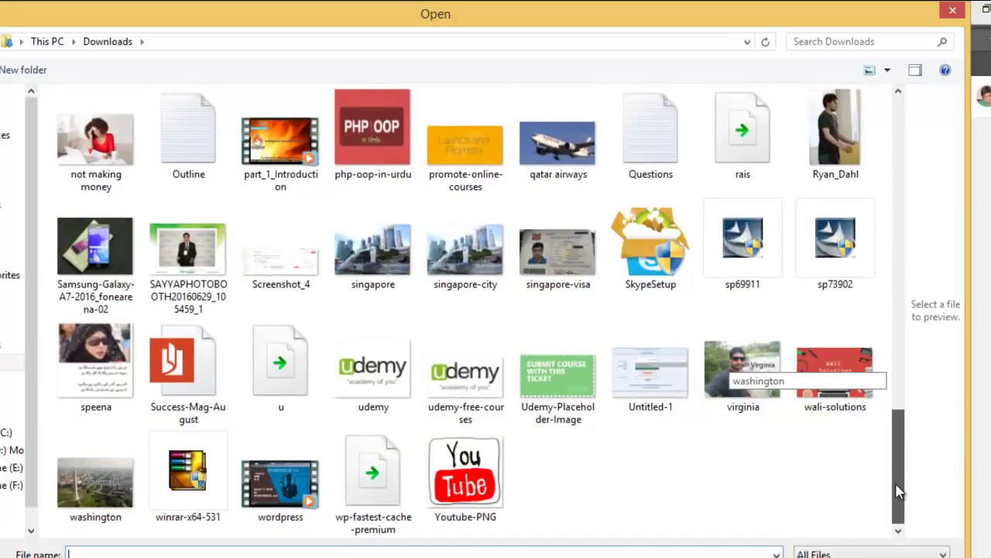
{"action": "double_click", "coordinate": [271, 487]}
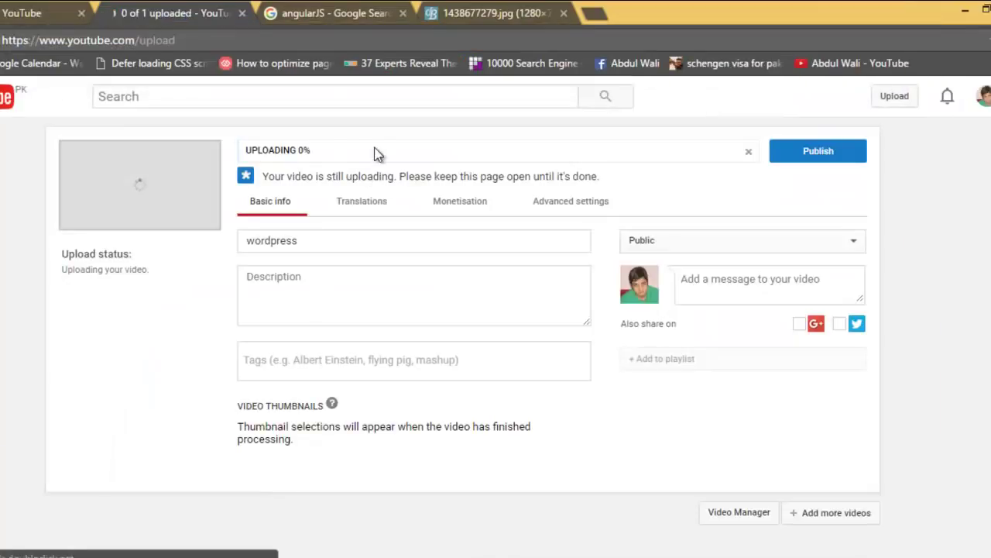
Step: Title the video 'WordPress 4.6 Tutorial in Urdu and Hindi'
{"action": "double_click", "coordinate": [341, 233]}
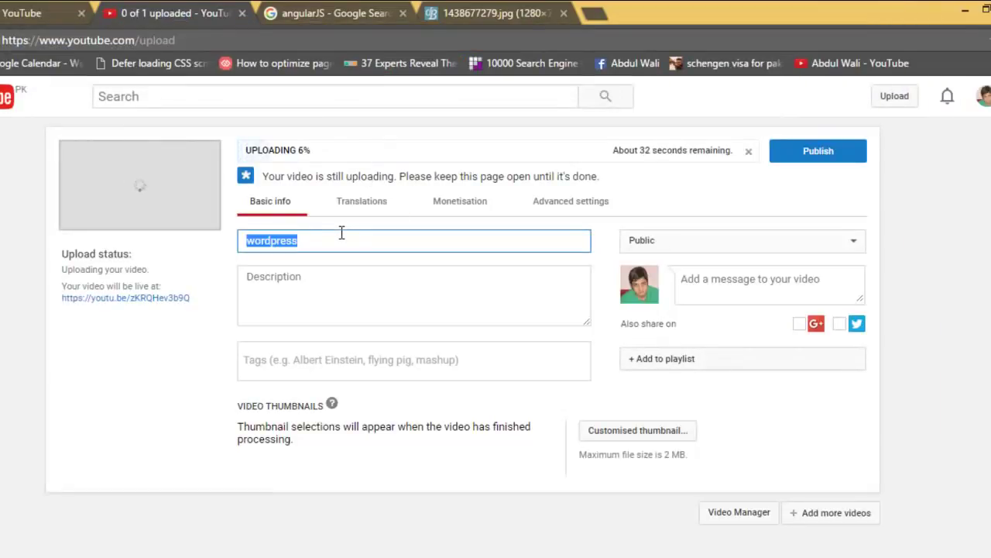
{"action": "type", "text": "WordPress "}
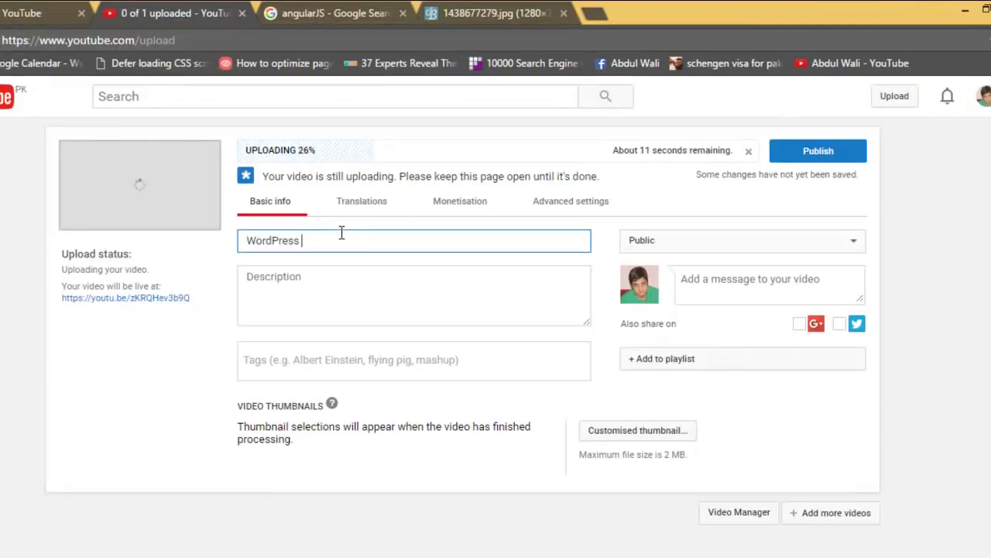
{"action": "type", "text": "4.6 Tutorial in Urdu and Hindi"}
Step: Write the description 'Learn the latest WordPress 4.6 in Urdu and Hindi for beginners…'
{"action": "left_click", "coordinate": [365, 280]}
{"action": "type", "text": "Wor"}
{"action": "key", "text": "BackSpace"}
{"action": "key", "text": "BackSpace"}
{"action": "key", "text": "BackSpace"}
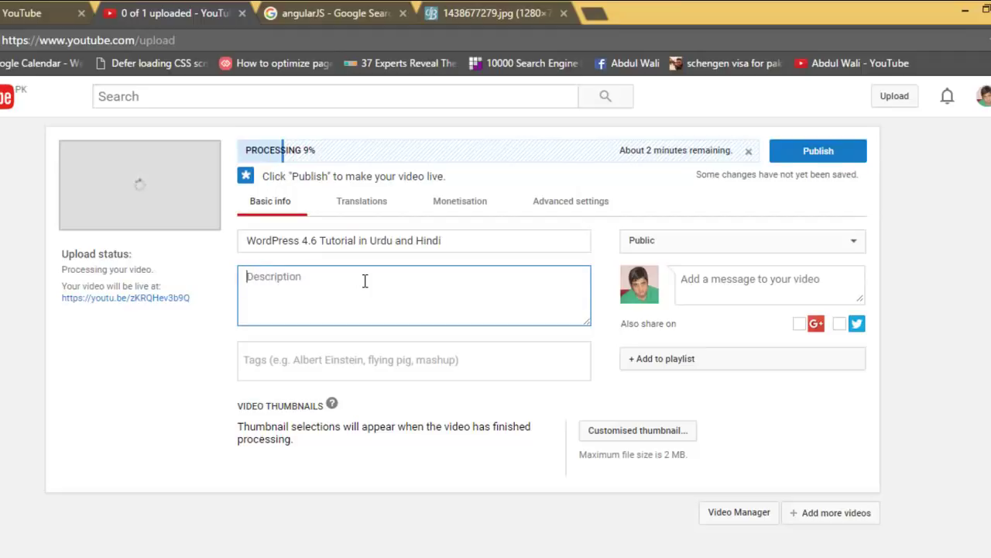
{"action": "type", "text": "Leanr the"}
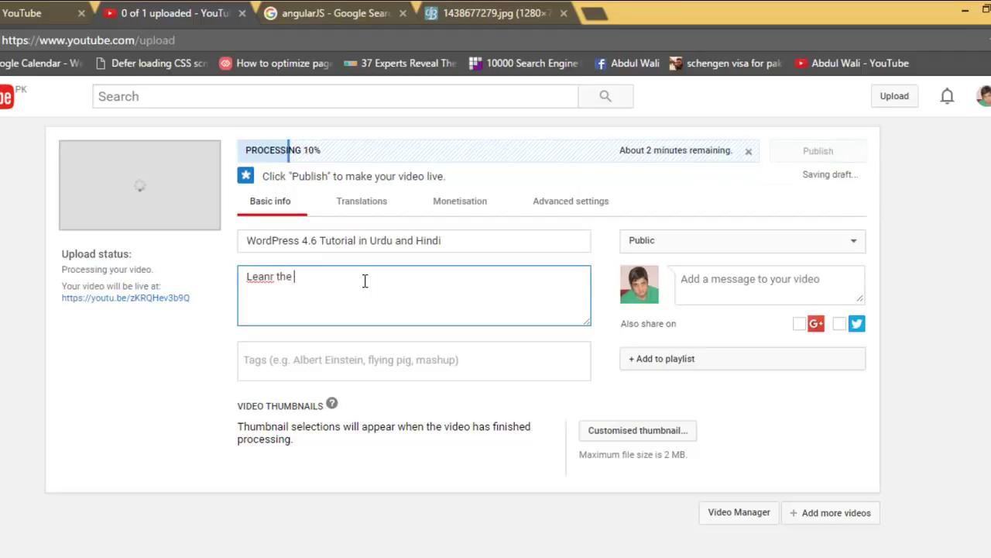
{"action": "key", "text": "BackSpace"}
{"action": "key", "text": "BackSpace"}
{"action": "key", "text": "BackSpace"}
{"action": "key", "text": "BackSpace"}
{"action": "key", "text": "BackSpace"}
{"action": "key", "text": "BackSpace"}
{"action": "type", "text": "rn "}
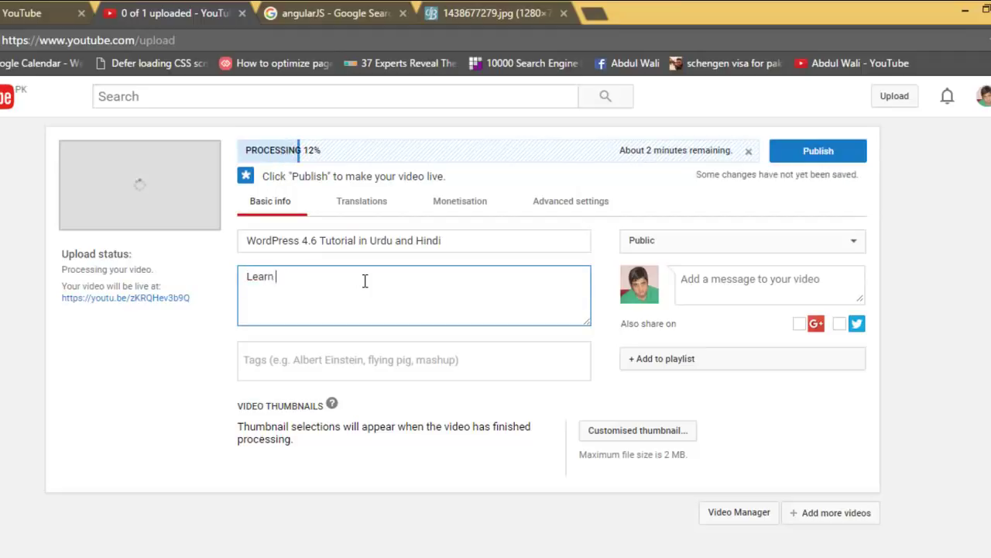
{"action": "type", "text": "the latest WordPress"}
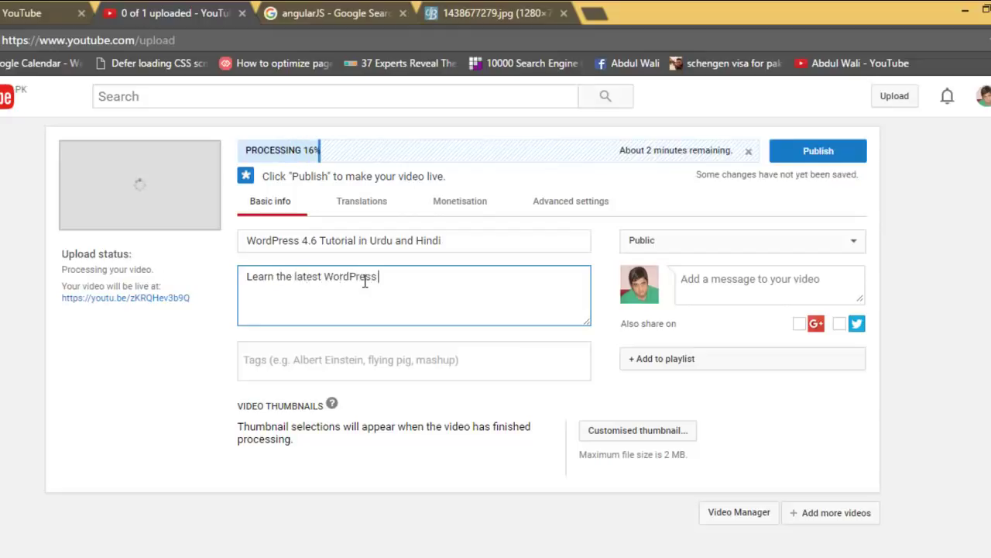
{"action": "type", "text": " 4.6 in Urdu and Hin"}
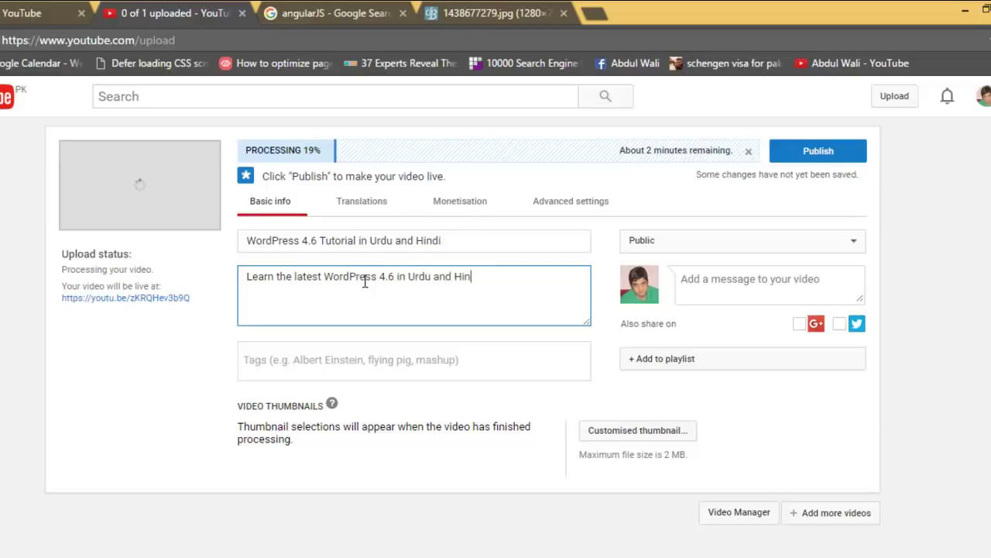
{"action": "type", "text": "di for beginners to kno"}
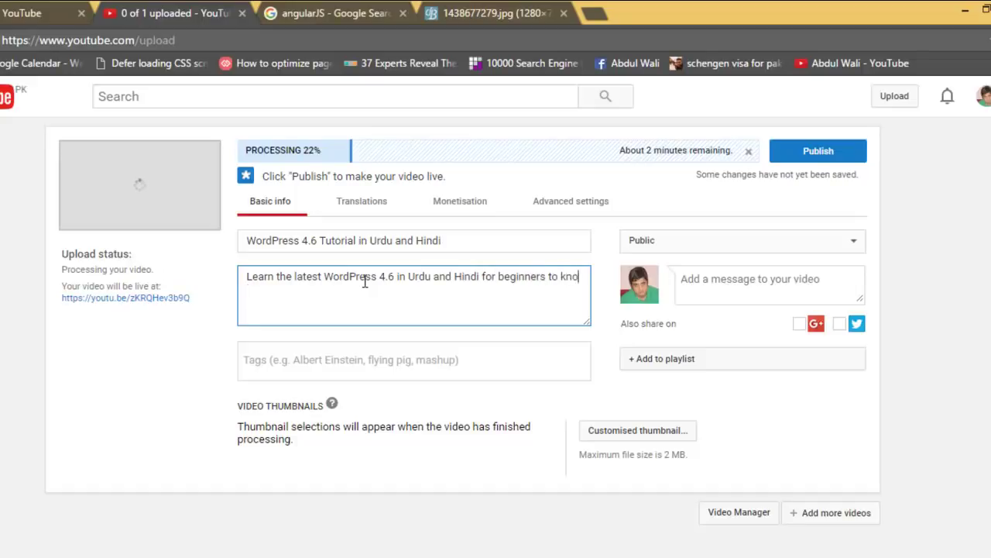
{"action": "type", "text": "w all the latest options in WordPress 4.6."}
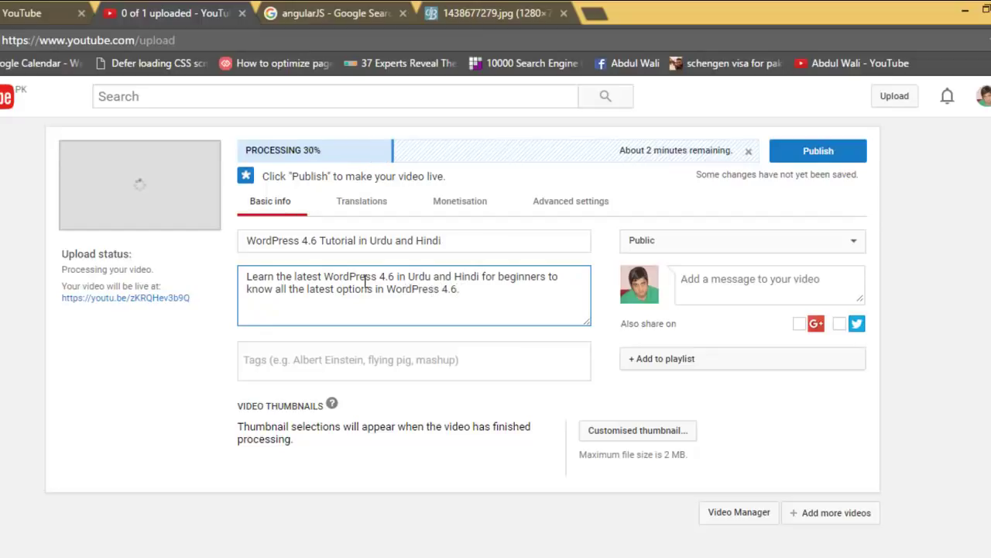
Step: Paste the video description in as the share message
{"action": "triple_click", "coordinate": [365, 284]}
{"action": "key", "text": "ctrl+c"}
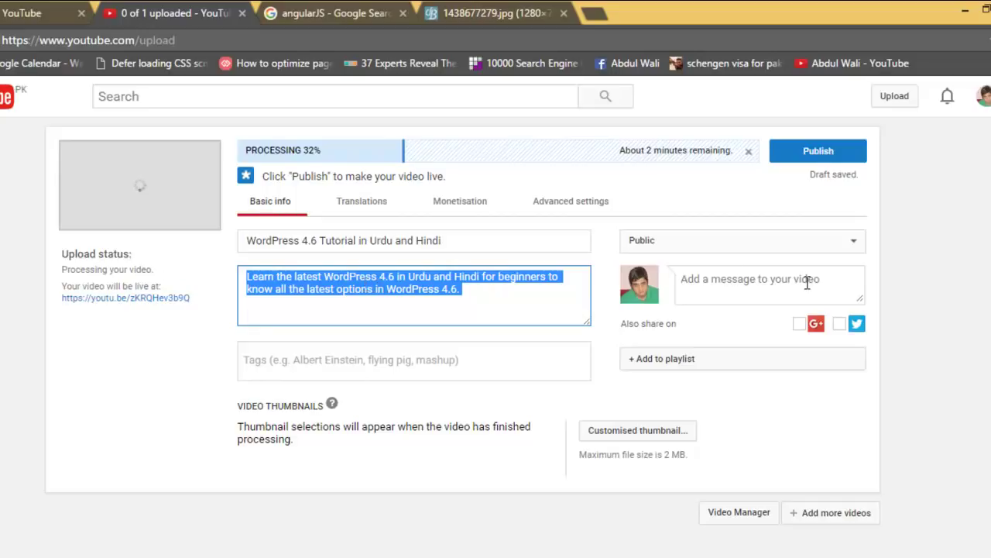
{"action": "left_click", "coordinate": [805, 287]}
{"action": "key", "text": "ctrl+v"}
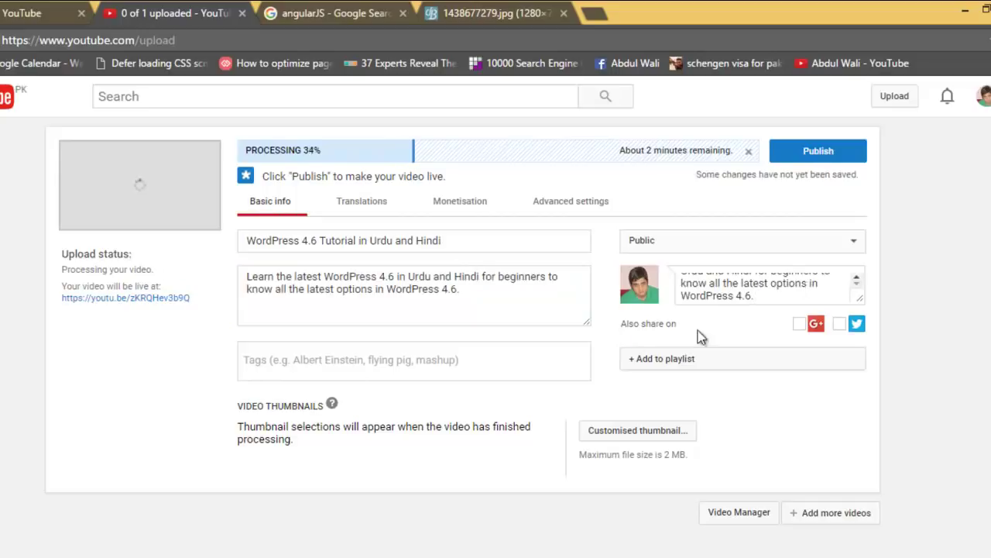
Step: Add tags: wordpress, wordpress tips, wordpress in urdu, wordpress in hindi, wordpress tutorials
{"action": "left_click", "coordinate": [376, 361]}
{"action": "type", "text": "wordpress"}
{"action": "key", "text": "Return"}
{"action": "type", "text": "wordpress ti"}
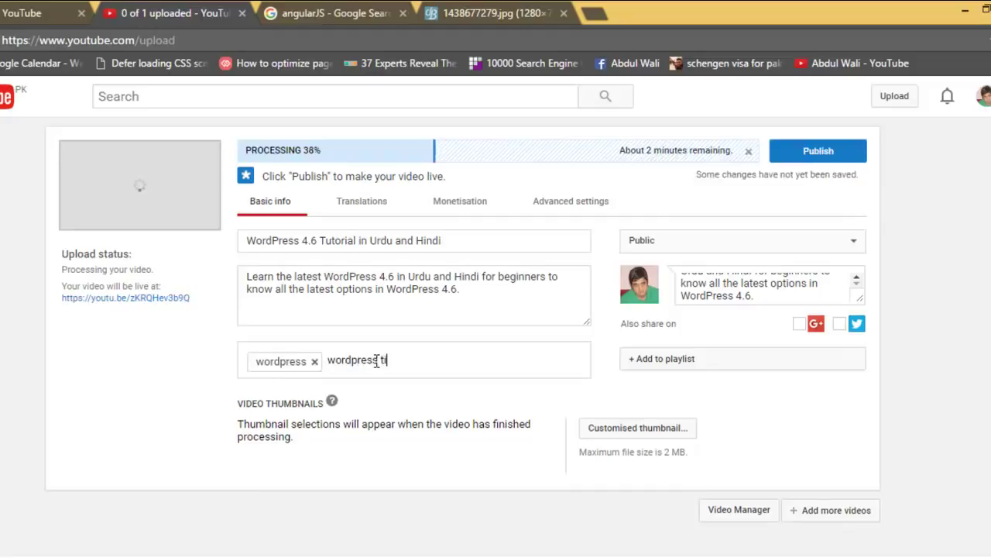
{"action": "type", "text": "ps"}
{"action": "key", "text": "Return"}
{"action": "type", "text": "wordpress "}
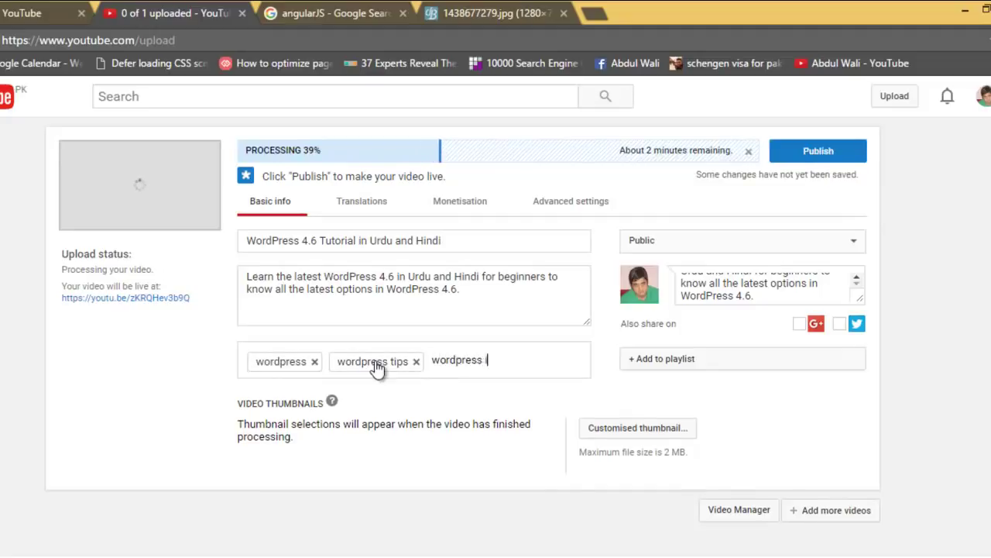
{"action": "type", "text": "in urdu,"}
{"action": "key", "text": "Return"}
{"action": "type", "text": "word"}
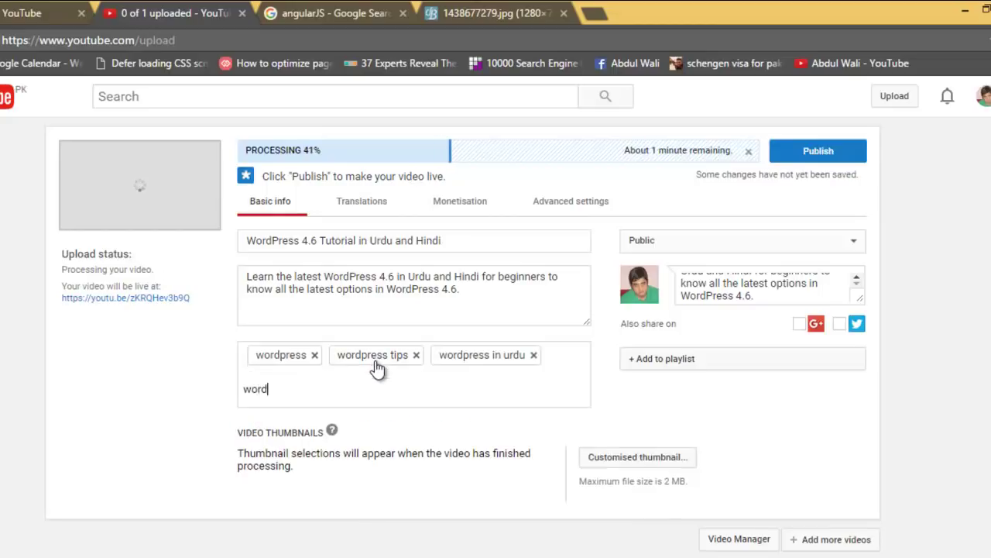
{"action": "type", "text": "press in hindi, "}
{"action": "type", "text": "wordpress "}
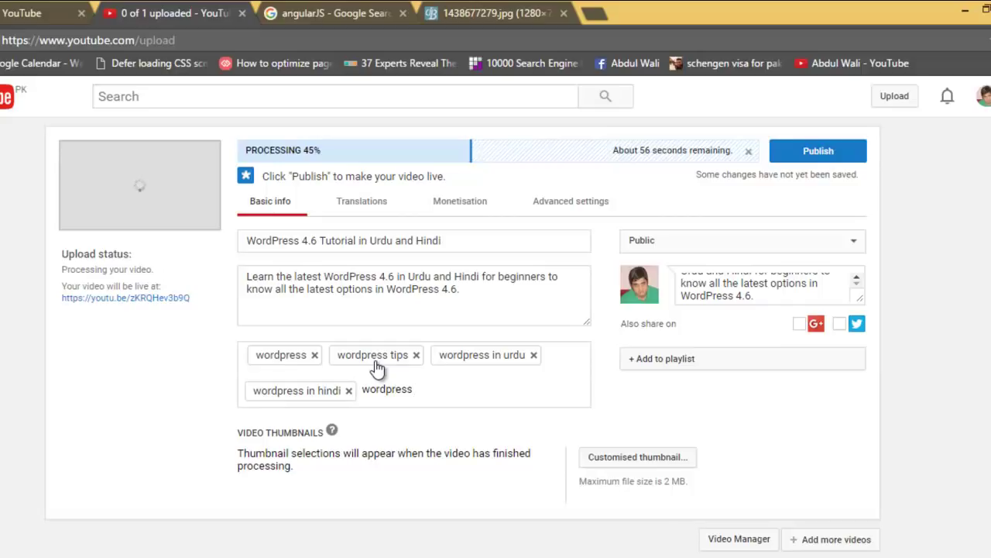
{"action": "type", "text": "tutorials,"}
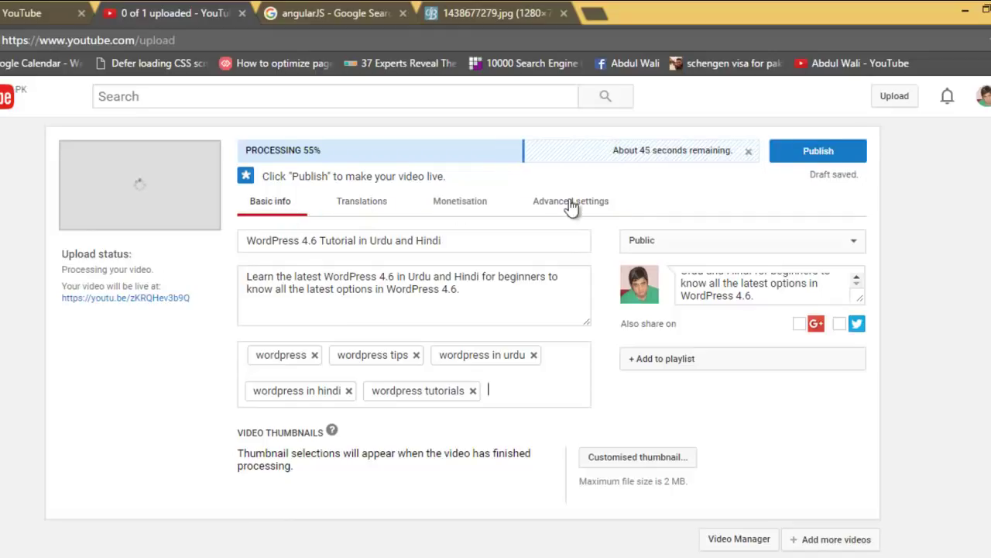
Step: Switch on Monetise with ads in the Monetisation tab, then return to the basic details
{"action": "left_click", "coordinate": [459, 203]}
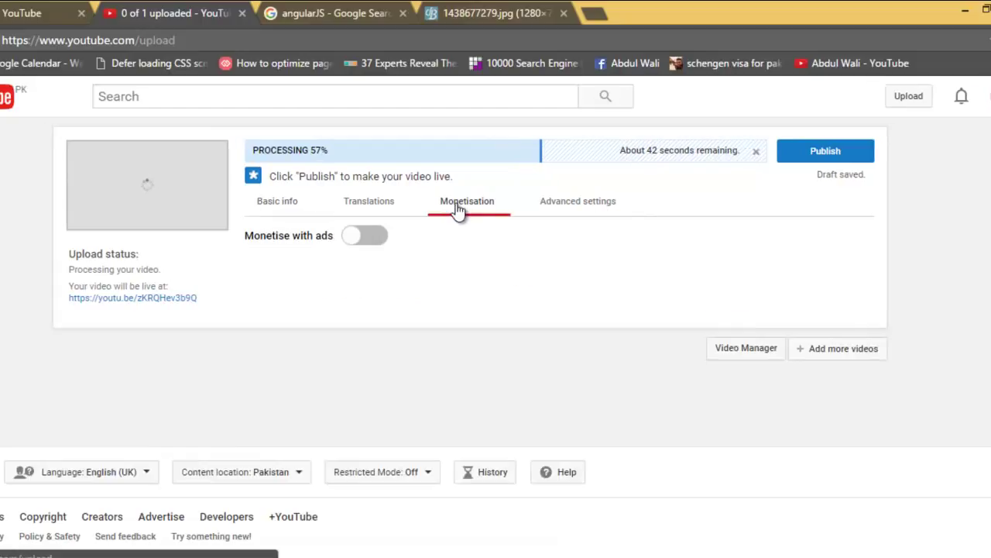
{"action": "left_click", "coordinate": [286, 206]}
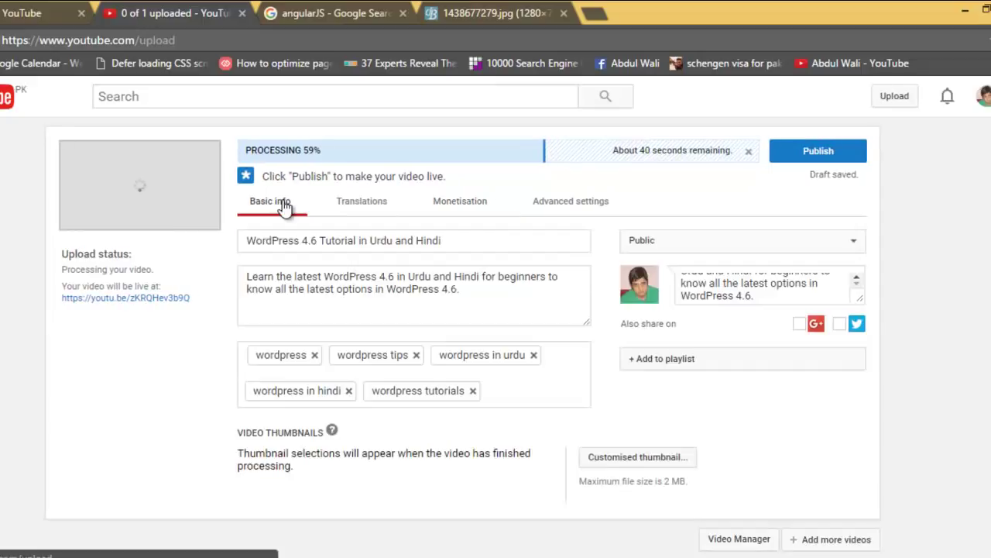
{"action": "left_click", "coordinate": [467, 210]}
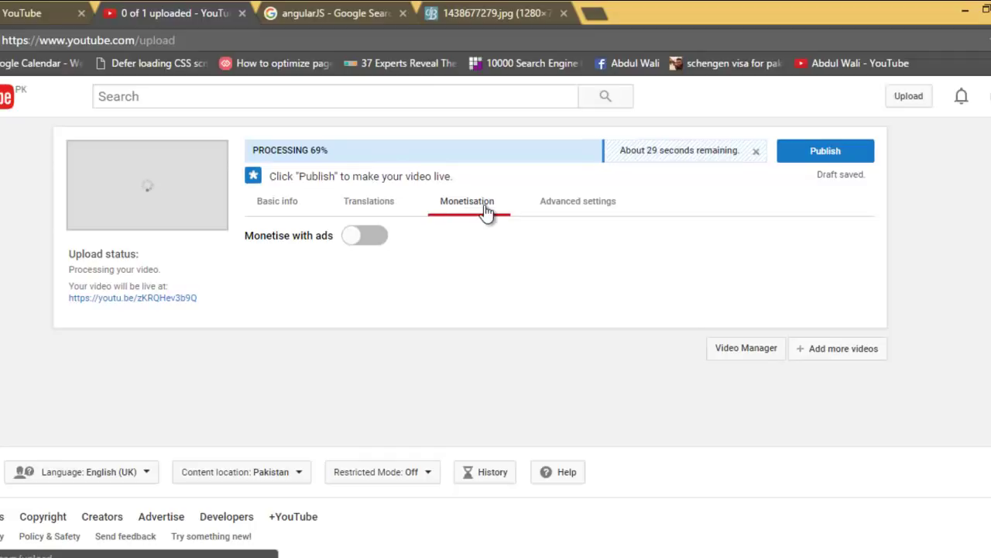
{"action": "left_click", "coordinate": [378, 238]}
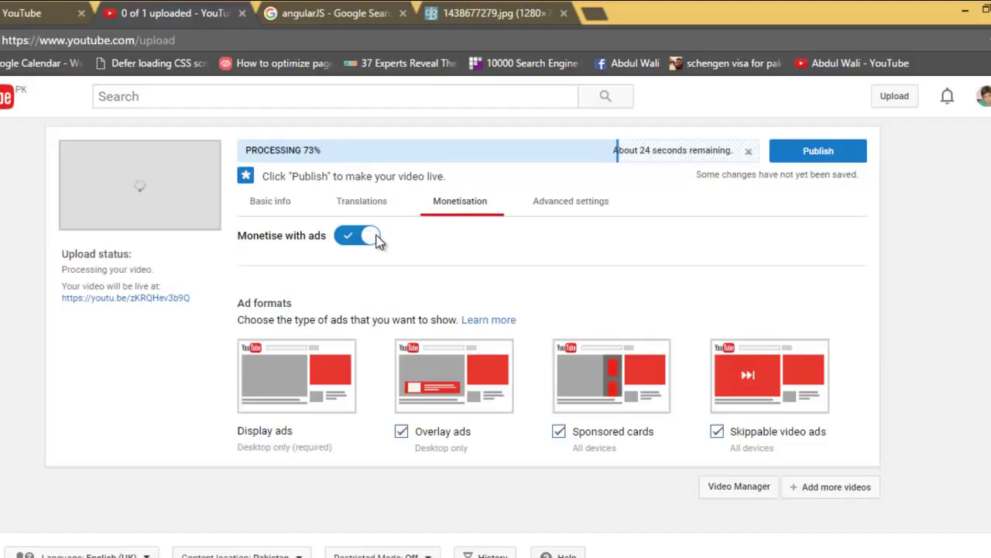
{"action": "left_click", "coordinate": [347, 238]}
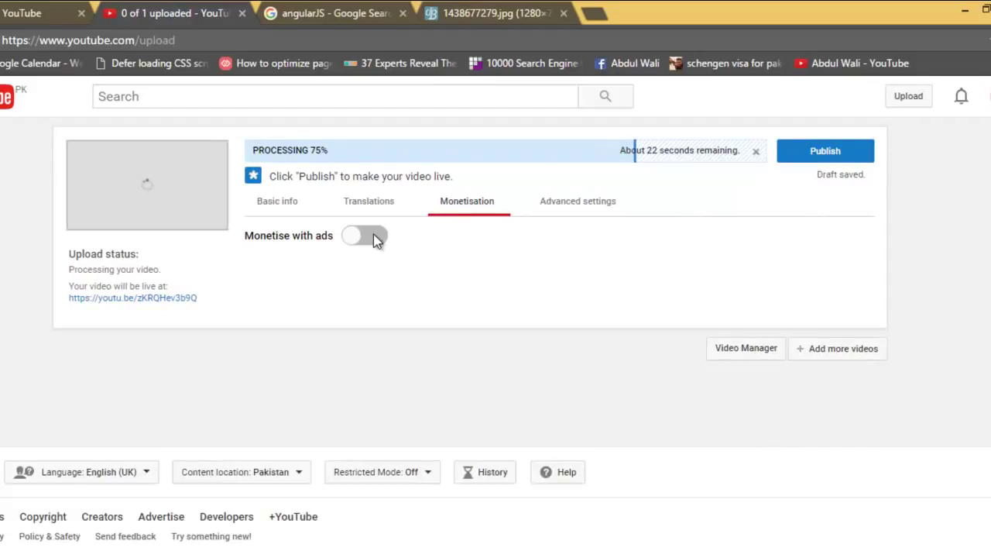
{"action": "left_click", "coordinate": [375, 237]}
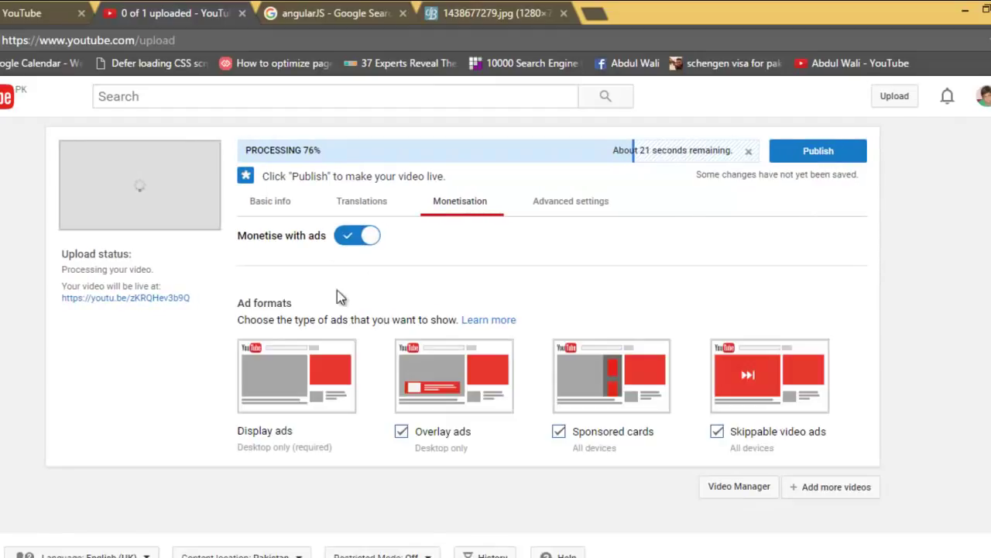
{"action": "left_click", "coordinate": [292, 207]}
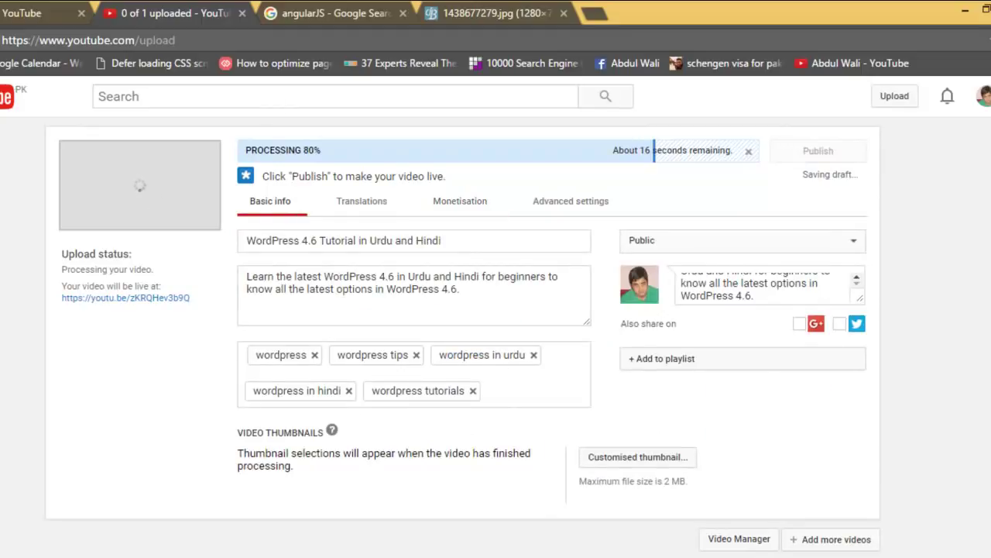
{"action": "scroll", "coordinate": [633, 271], "scroll_direction": "down", "scroll_amount": 2}
{"action": "scroll", "coordinate": [634, 272], "scroll_direction": "up", "scroll_amount": 2}
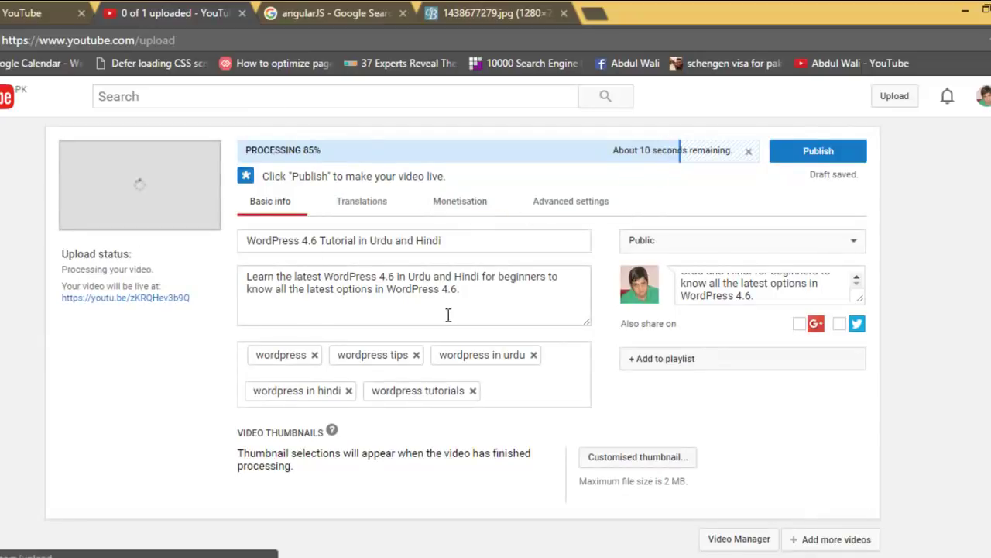
{"action": "left_click", "coordinate": [466, 203]}
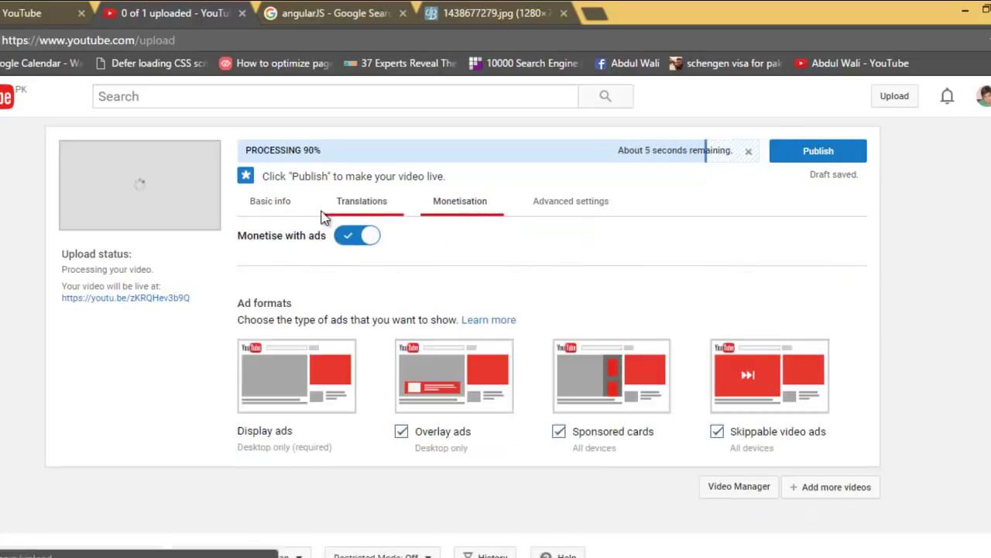
{"action": "left_click", "coordinate": [270, 201]}
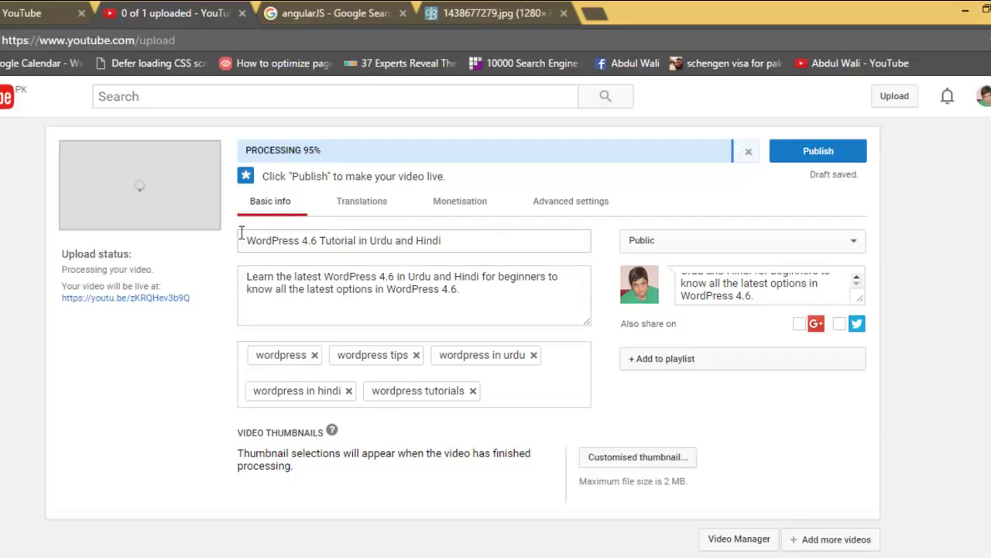
Step: Review the title and playlist options, then publish the processed WordPress 4.6 tutorial video
{"action": "left_click_drag", "start_coordinate": [450, 240], "coordinate": [172, 266]}
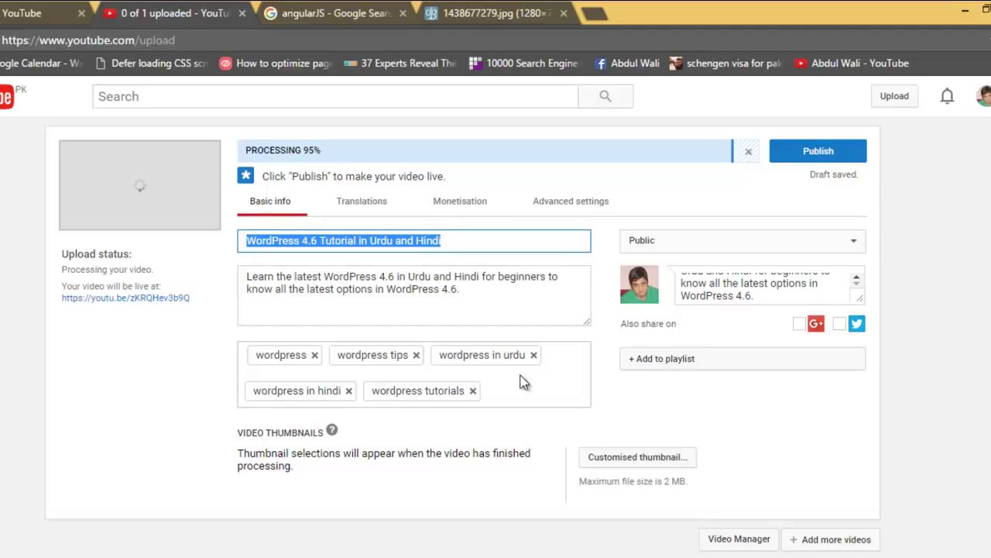
{"action": "left_click", "coordinate": [711, 363]}
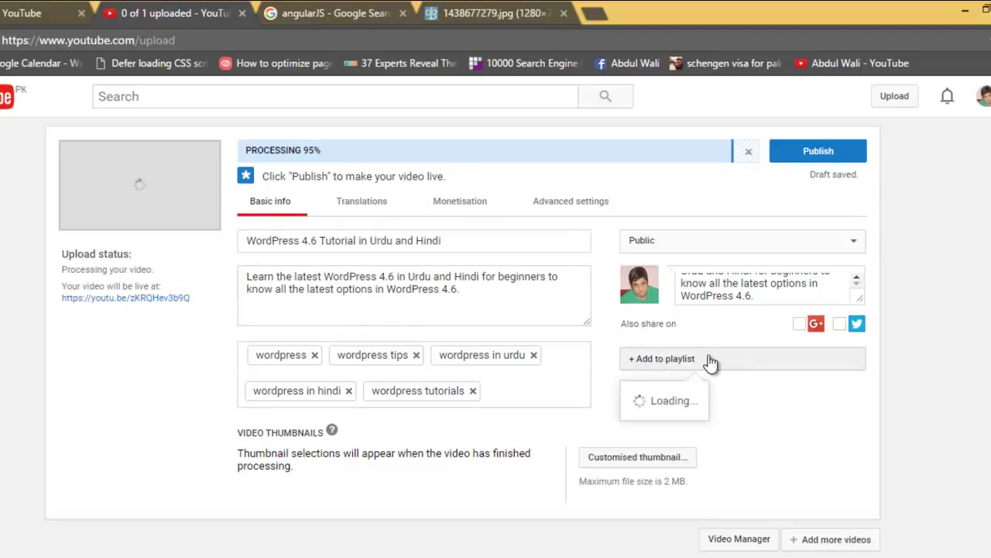
{"action": "left_click", "coordinate": [920, 335]}
{"action": "scroll", "coordinate": [920, 335], "scroll_direction": "down", "scroll_amount": 2}
{"action": "scroll", "coordinate": [920, 335], "scroll_direction": "up", "scroll_amount": 2}
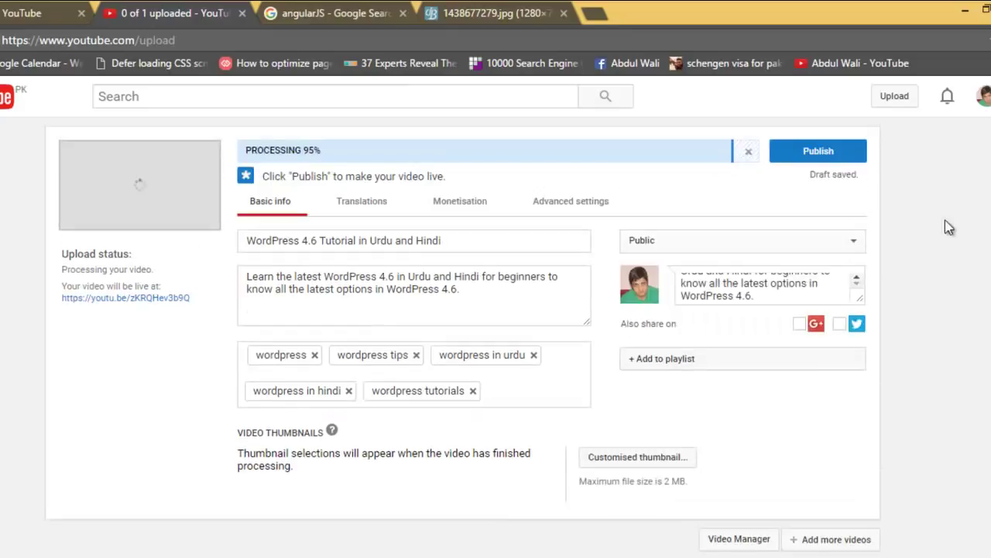
{"action": "left_click", "coordinate": [828, 154]}
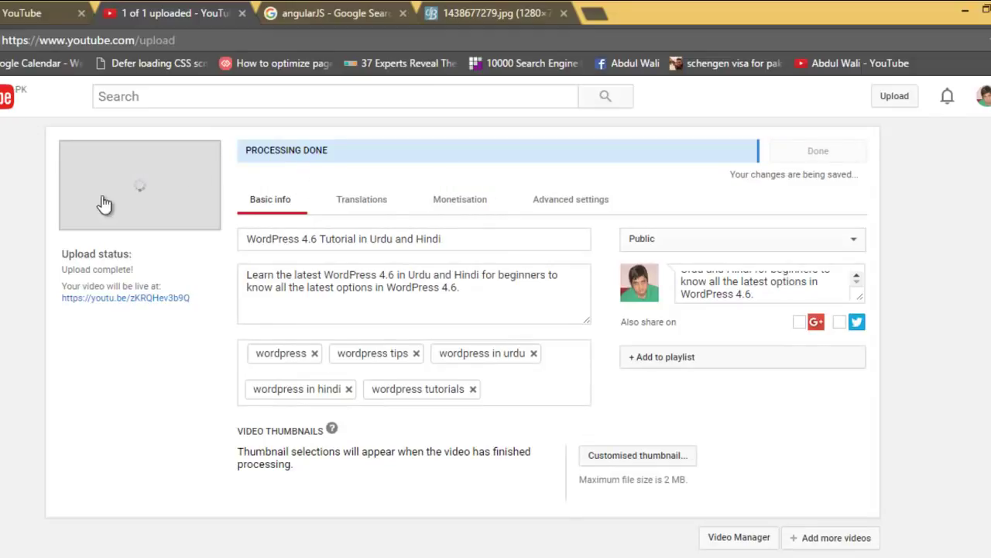
Step: Close the extra YouTube tab and open the Videos list showing the WordPress and AngularJS tutorials
{"action": "left_click", "coordinate": [557, 203]}
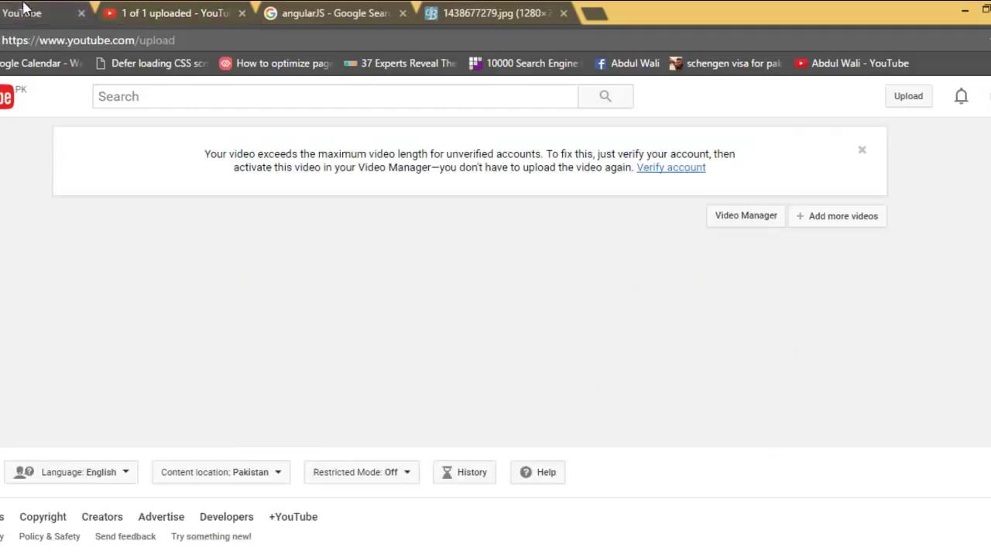
{"action": "left_click", "coordinate": [80, 13]}
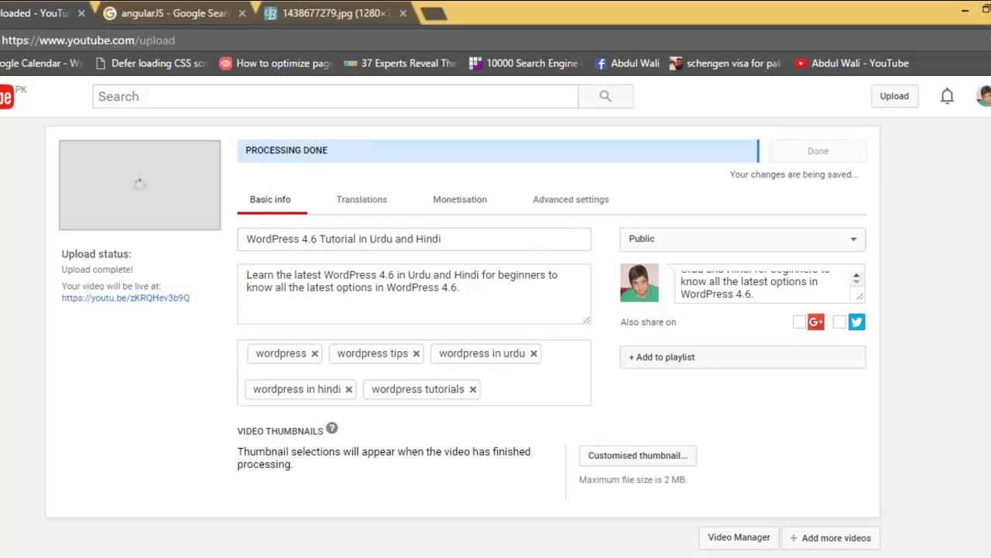
{"action": "scroll", "coordinate": [464, 333], "scroll_direction": "down", "scroll_amount": 3}
{"action": "scroll", "coordinate": [465, 333], "scroll_direction": "up", "scroll_amount": 3}
{"action": "scroll", "coordinate": [496, 334], "scroll_direction": "down", "scroll_amount": 3}
{"action": "scroll", "coordinate": [801, 98], "scroll_direction": "up", "scroll_amount": 3}
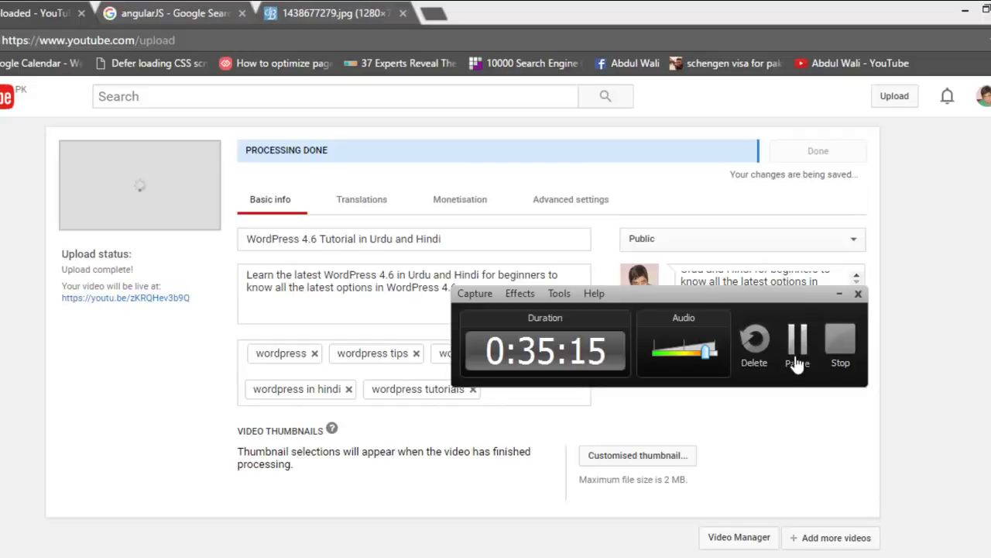
{"action": "left_click", "coordinate": [797, 347]}
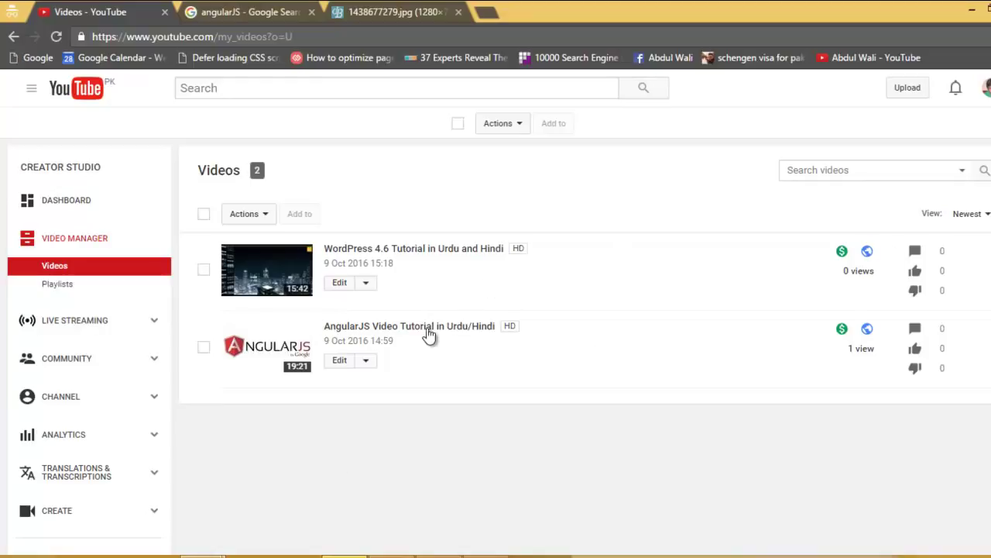
Step: Open the Analytics Overview and scroll through its empty 28-day report for the 2 videos
{"action": "left_click", "coordinate": [81, 440]}
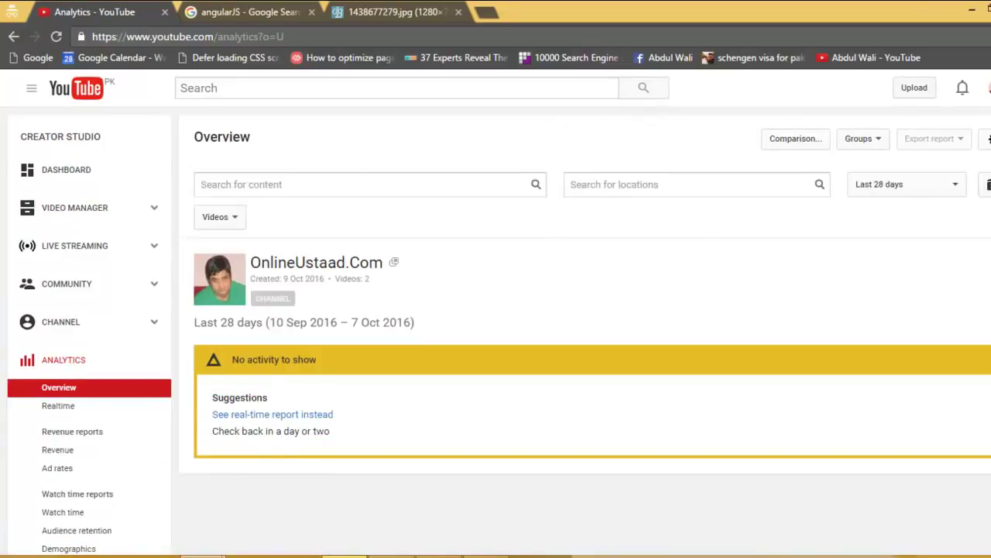
{"action": "scroll", "coordinate": [496, 310], "scroll_direction": "down", "scroll_amount": 3}
{"action": "scroll", "coordinate": [495, 309], "scroll_direction": "up", "scroll_amount": 1}
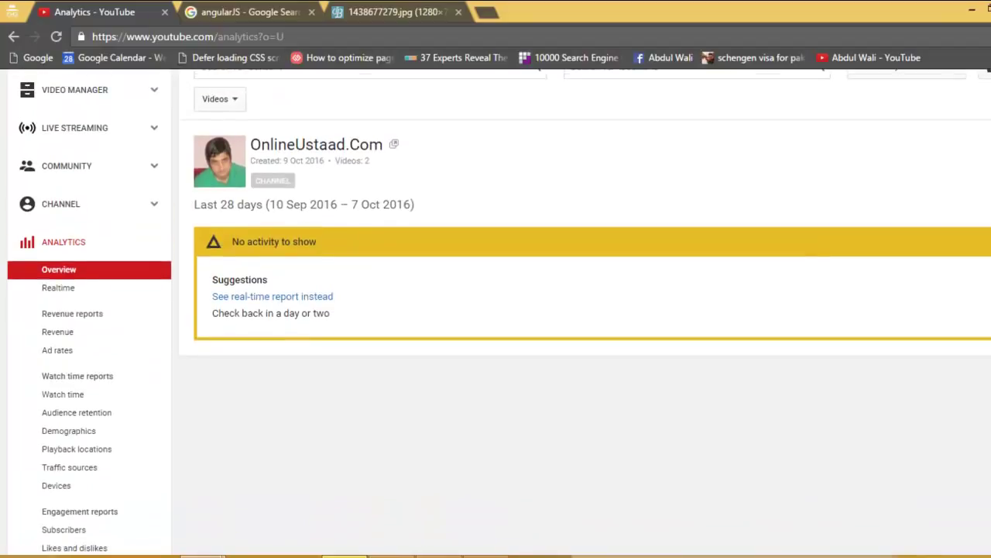
{"action": "scroll", "coordinate": [495, 309], "scroll_direction": "up", "scroll_amount": 2}
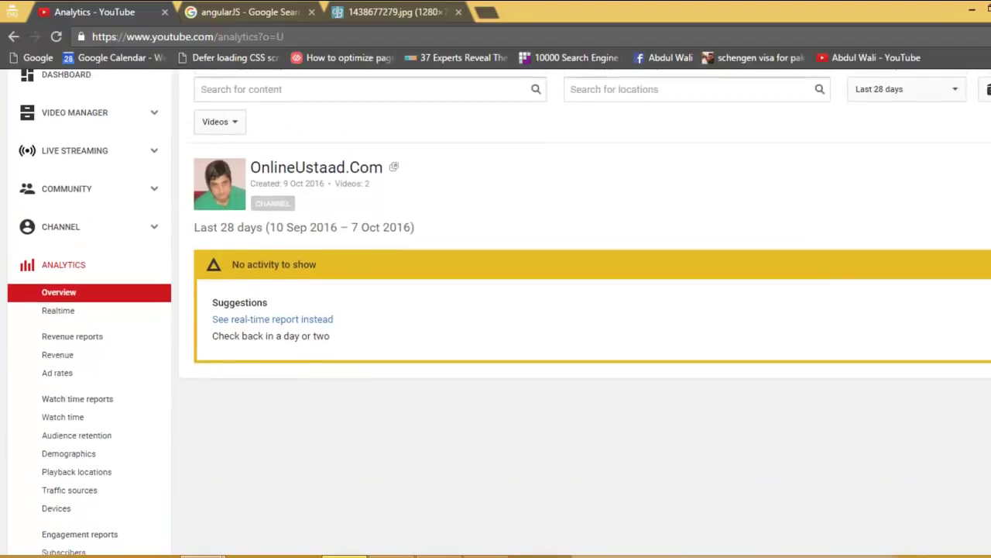
{"action": "scroll", "coordinate": [496, 309], "scroll_direction": "down", "scroll_amount": 1}
{"action": "scroll", "coordinate": [495, 310], "scroll_direction": "up", "scroll_amount": 1}
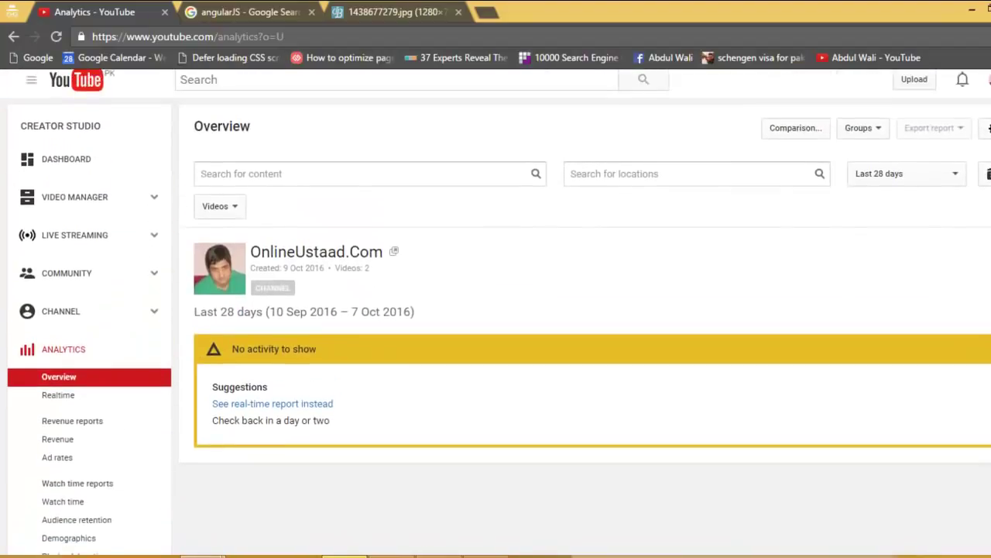
{"action": "scroll", "coordinate": [496, 310], "scroll_direction": "up", "scroll_amount": 1}
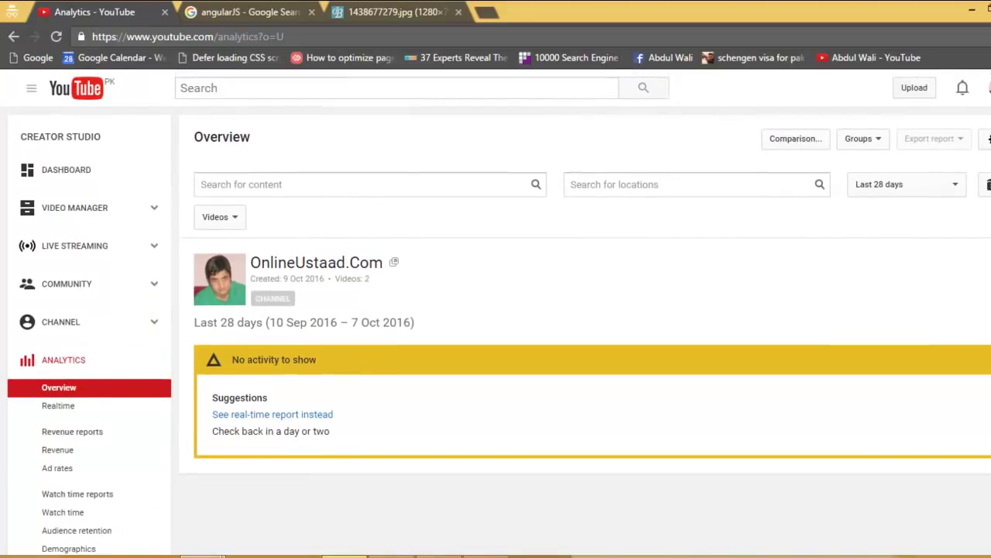
{"action": "scroll", "coordinate": [981, 314], "scroll_direction": "down", "scroll_amount": 5}
{"action": "scroll", "coordinate": [980, 426], "scroll_direction": "up", "scroll_amount": 5}
Step: Go from the avatar menu through YouTube settings and additional features to monetisation settings
{"action": "left_click", "coordinate": [990, 87]}
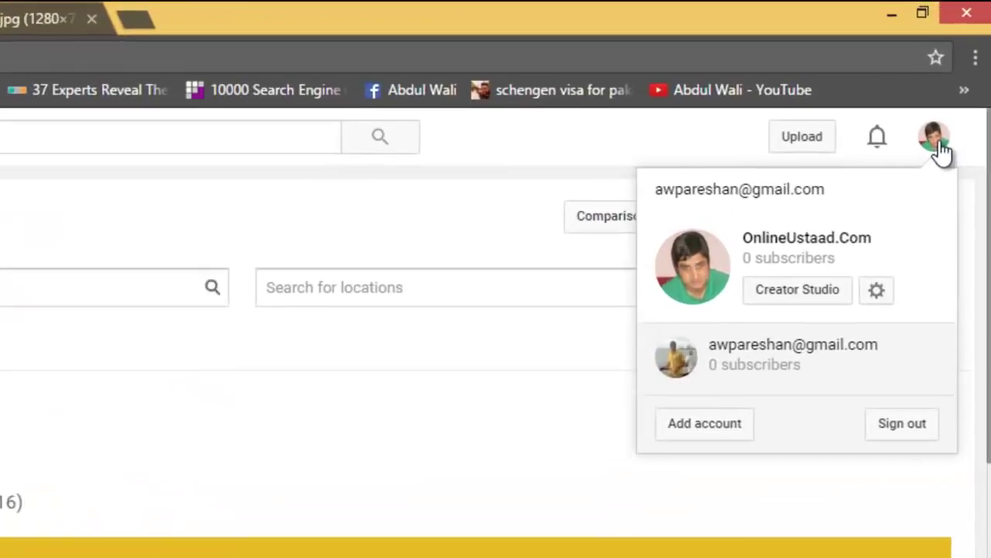
{"action": "left_click", "coordinate": [865, 304]}
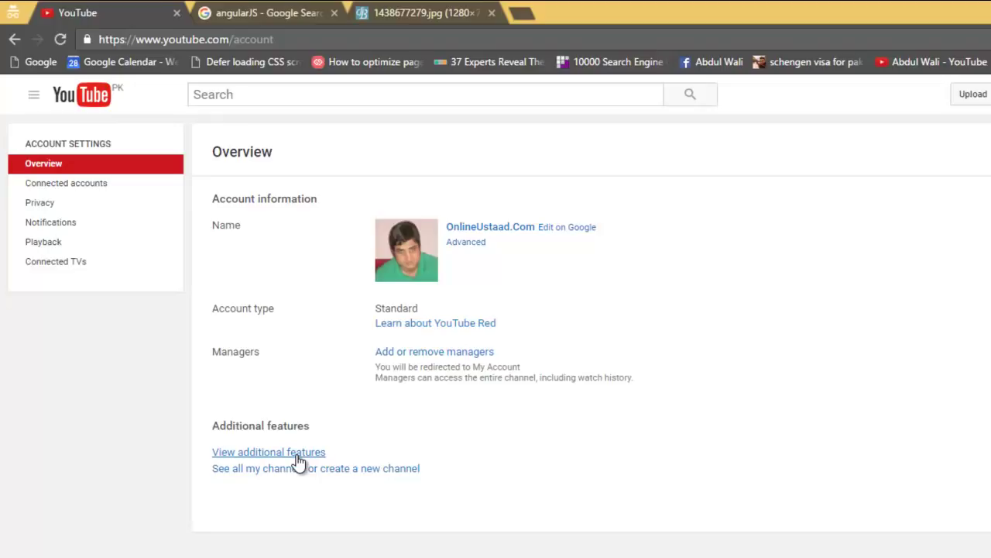
{"action": "left_click", "coordinate": [296, 459]}
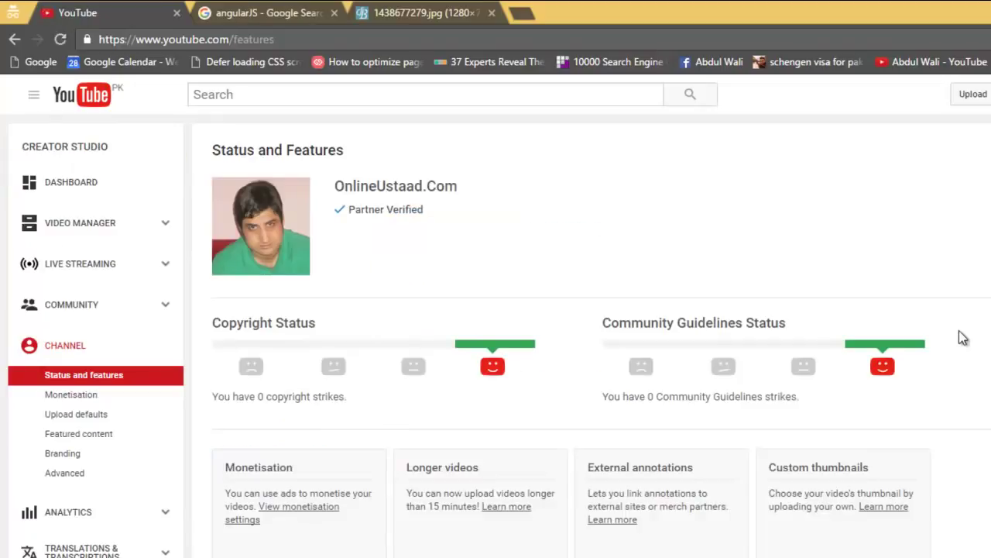
{"action": "scroll", "coordinate": [956, 345], "scroll_direction": "down", "scroll_amount": 1}
{"action": "scroll", "coordinate": [496, 316], "scroll_direction": "down", "scroll_amount": 2}
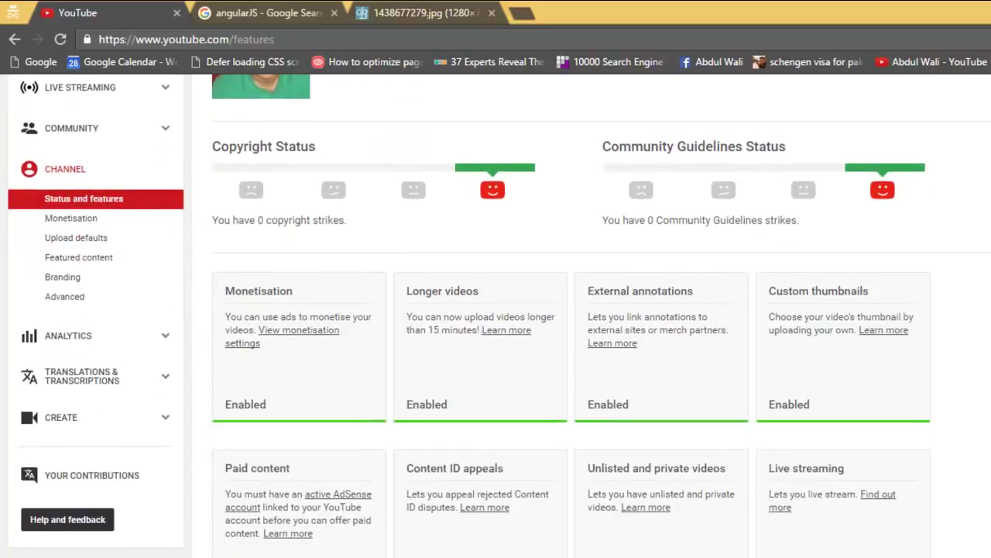
{"action": "left_click", "coordinate": [301, 339]}
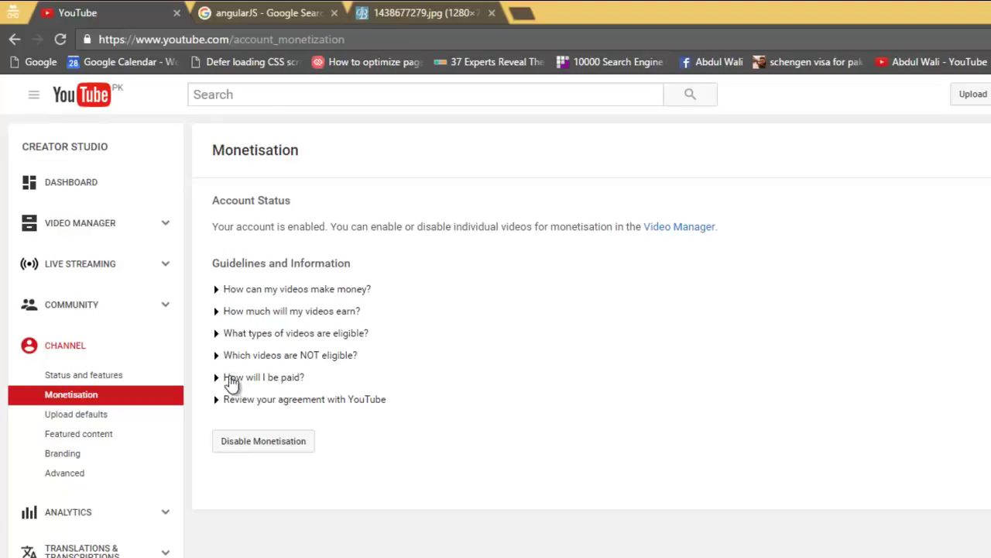
Step: Expand 'How will I be paid?', read the AdSense payment text, and follow the associate-AdSense link
{"action": "left_click", "coordinate": [216, 377]}
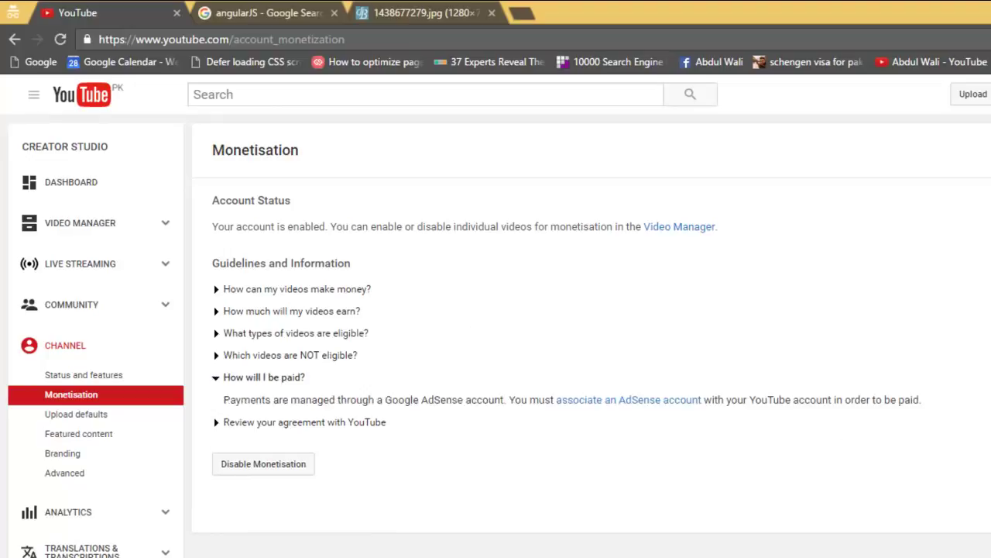
{"action": "scroll", "coordinate": [353, 312], "scroll_direction": "down", "scroll_amount": 2}
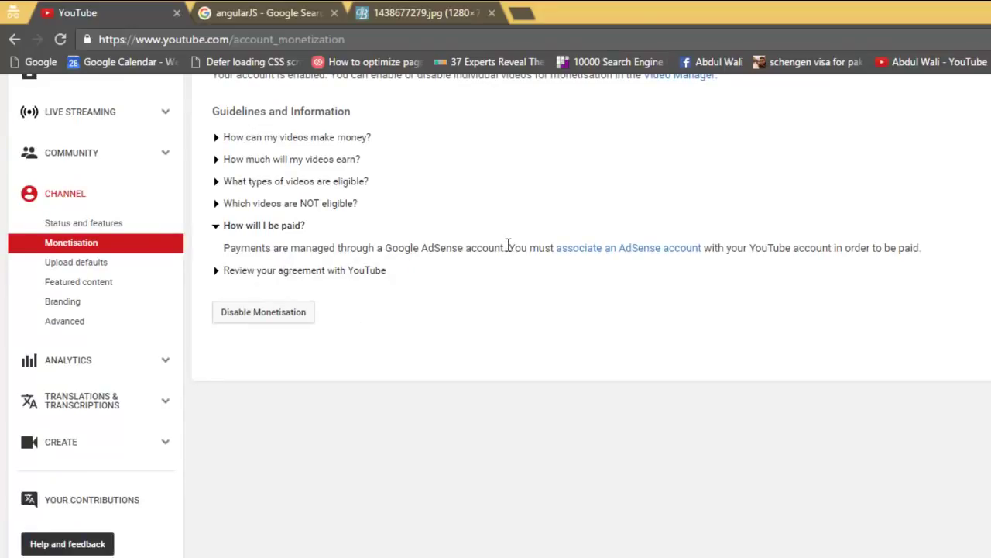
{"action": "left_click_drag", "start_coordinate": [508, 248], "coordinate": [181, 255]}
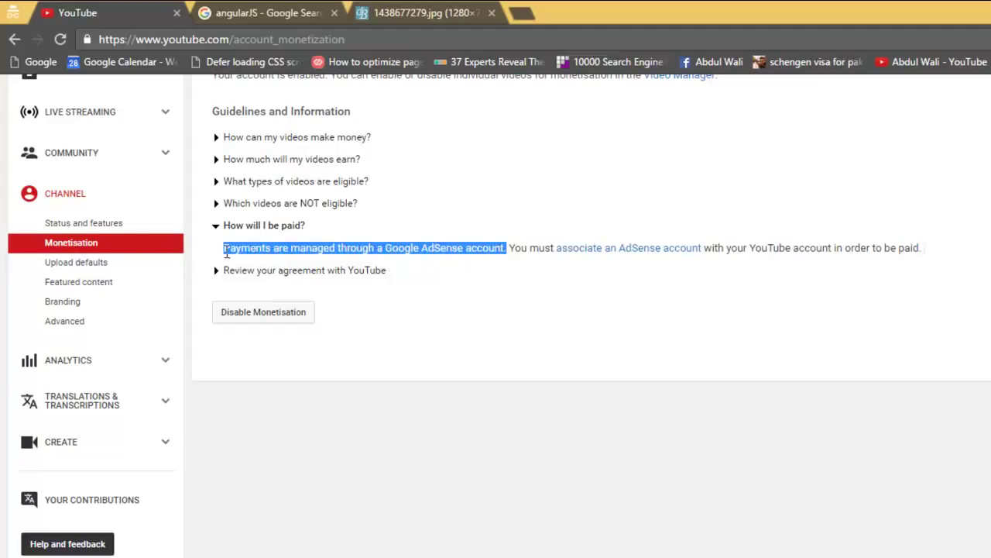
{"action": "left_click", "coordinate": [227, 252]}
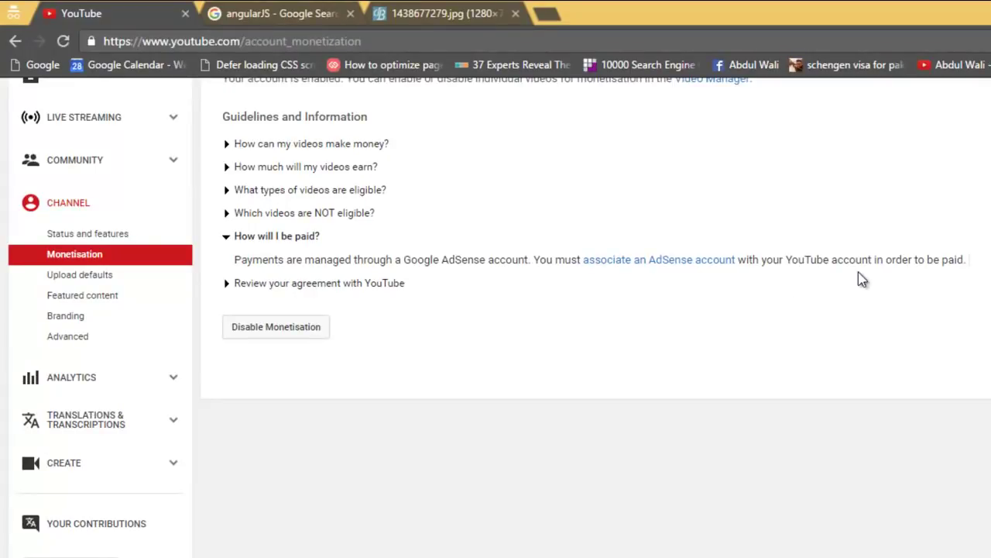
{"action": "left_click_drag", "start_coordinate": [969, 264], "coordinate": [436, 241]}
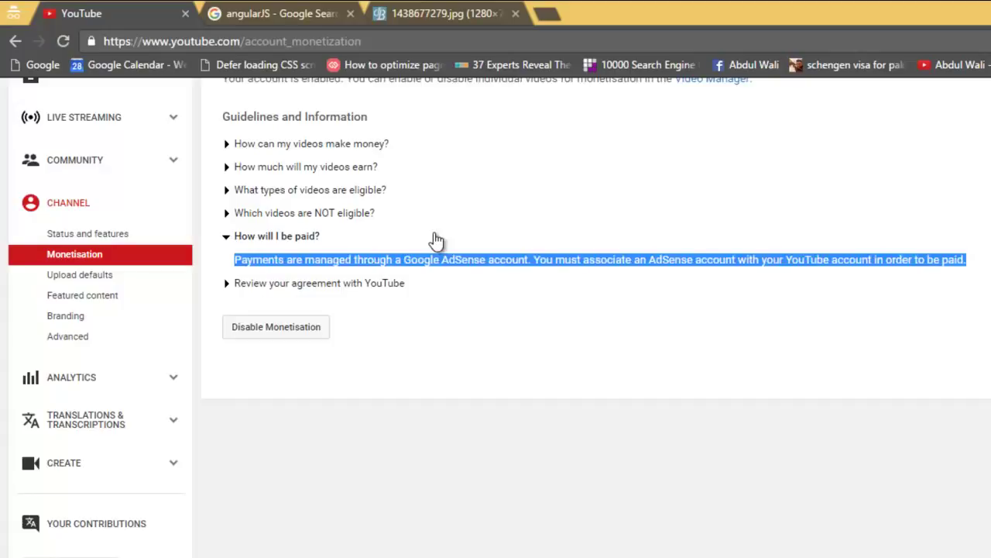
{"action": "left_click_drag", "start_coordinate": [553, 272], "coordinate": [538, 261]}
{"action": "left_click", "coordinate": [539, 262]}
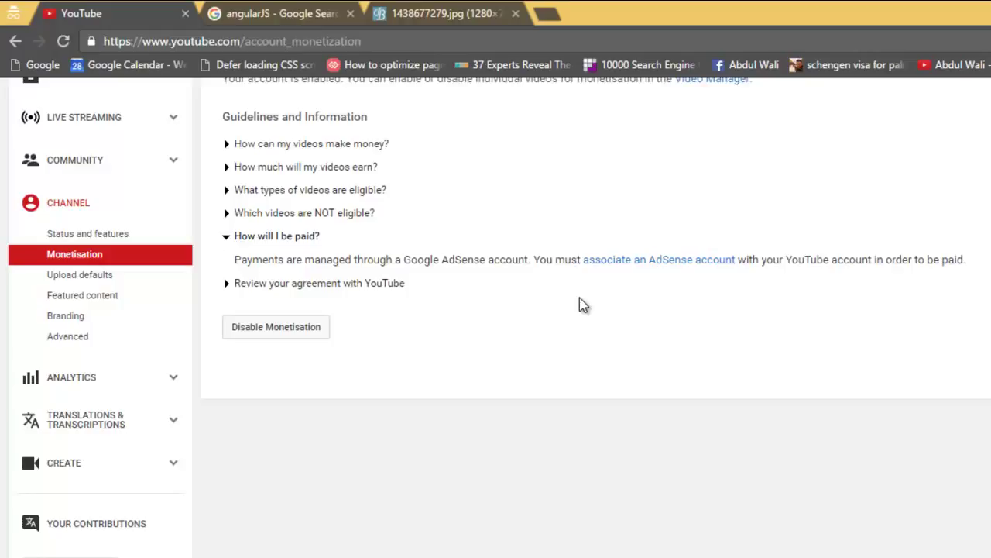
{"action": "scroll", "coordinate": [499, 317], "scroll_direction": "up", "scroll_amount": 2}
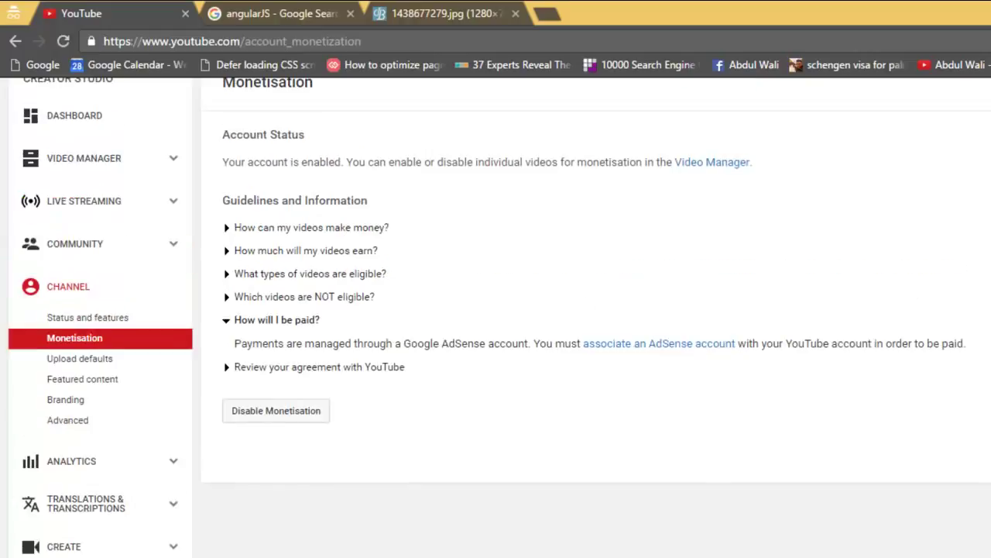
{"action": "left_click", "coordinate": [642, 350]}
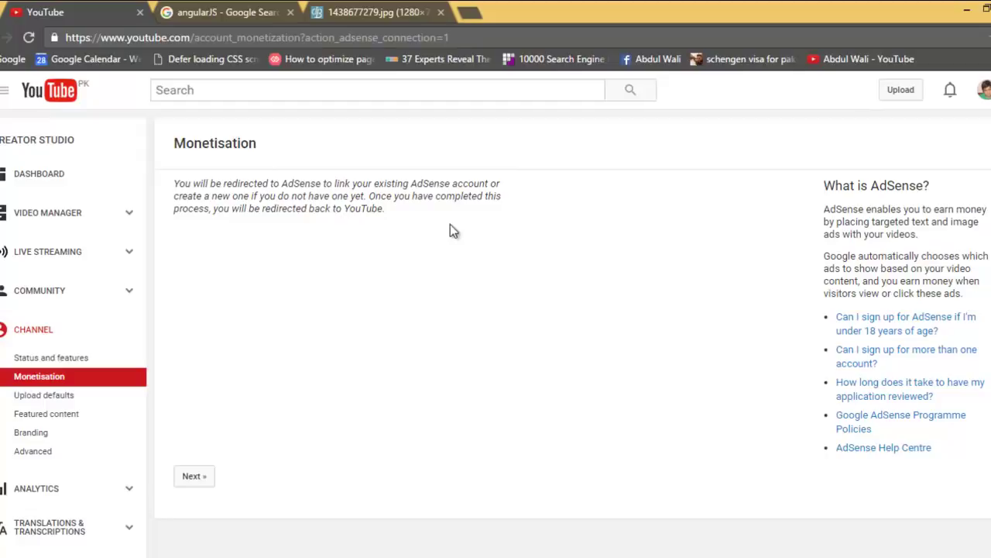
{"action": "left_click_drag", "start_coordinate": [345, 231], "coordinate": [228, 230]}
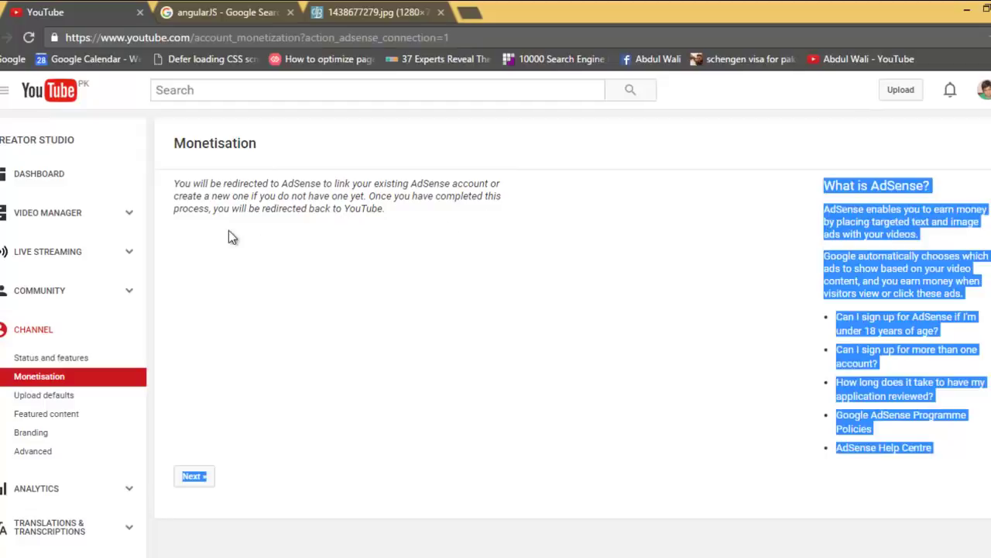
{"action": "left_click", "coordinate": [314, 264]}
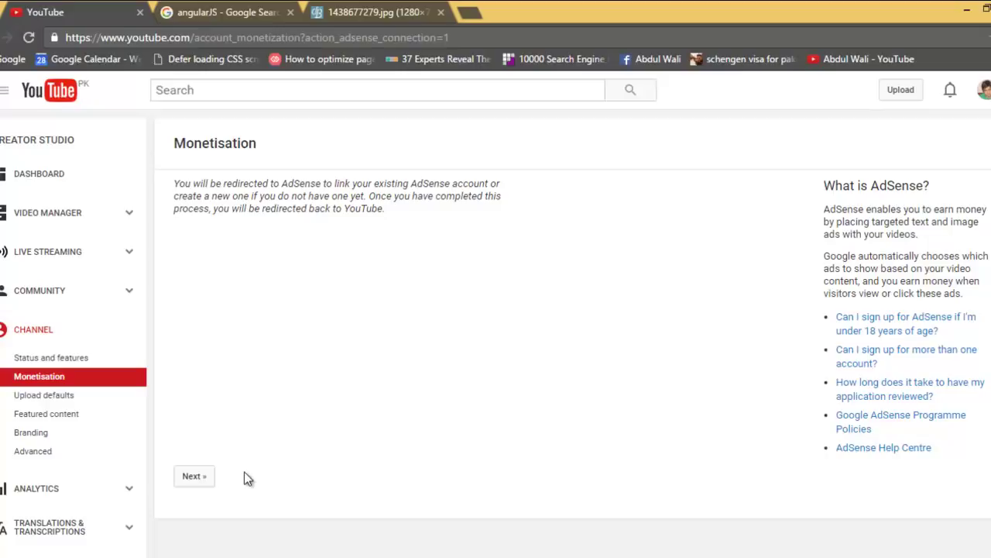
Step: Continue with Next » from the Monetisation page to the AdSense sign-up
{"action": "left_click", "coordinate": [206, 480]}
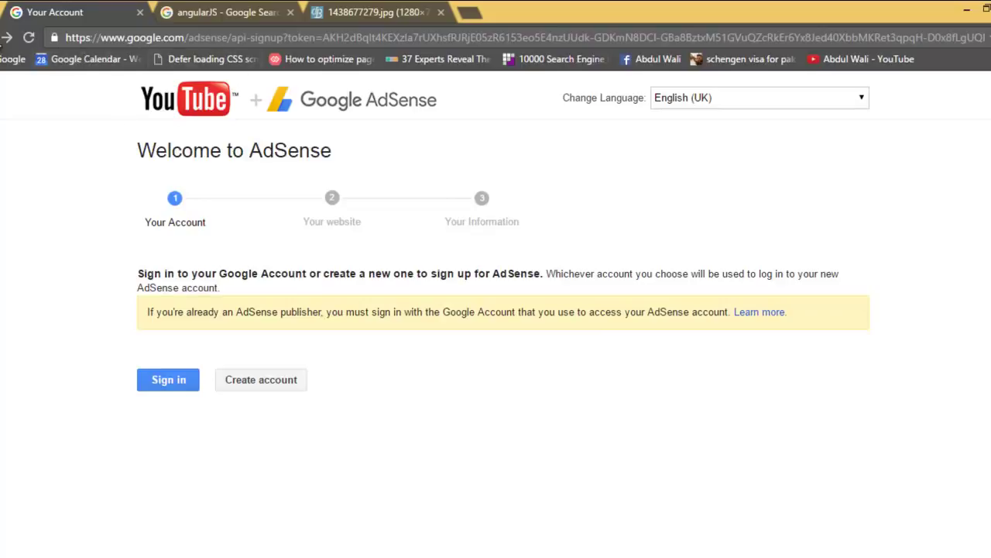
Step: Go back six pages from AdSense to the Video Manager's Videos list with 2 videos
{"action": "left_click", "coordinate": [4, 39]}
{"action": "left_click", "coordinate": [3, 39]}
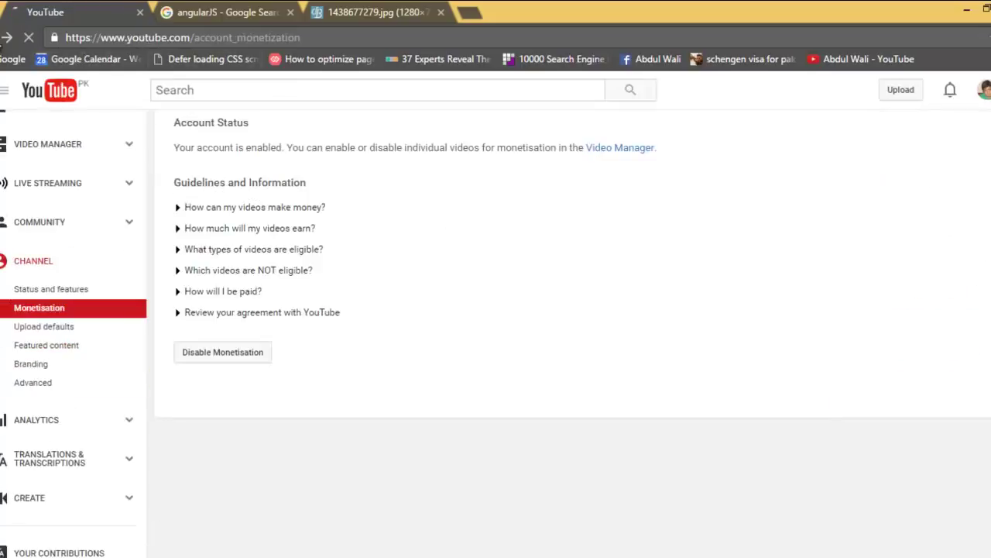
{"action": "left_click", "coordinate": [4, 39]}
{"action": "left_click", "coordinate": [4, 39]}
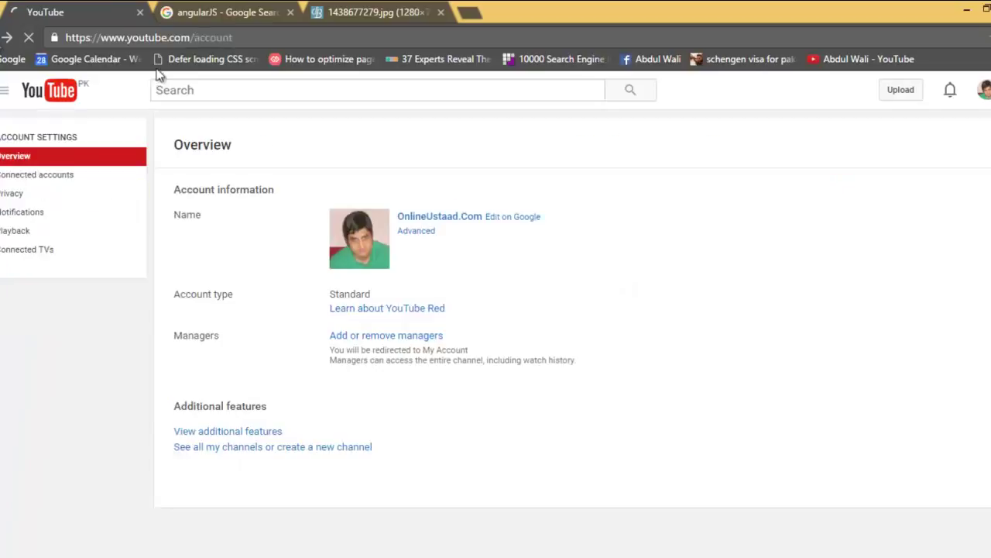
{"action": "left_click", "coordinate": [3, 39]}
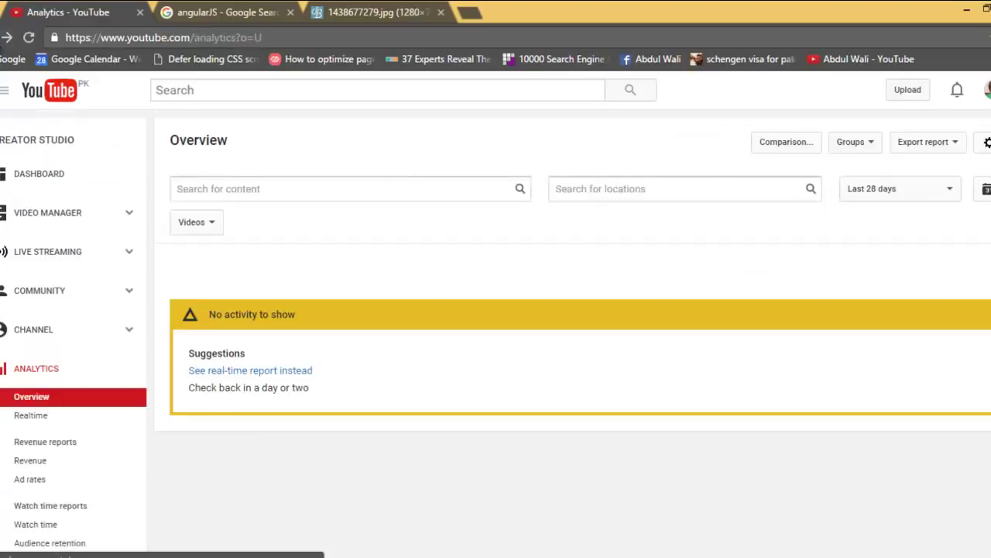
{"action": "left_click", "coordinate": [4, 42]}
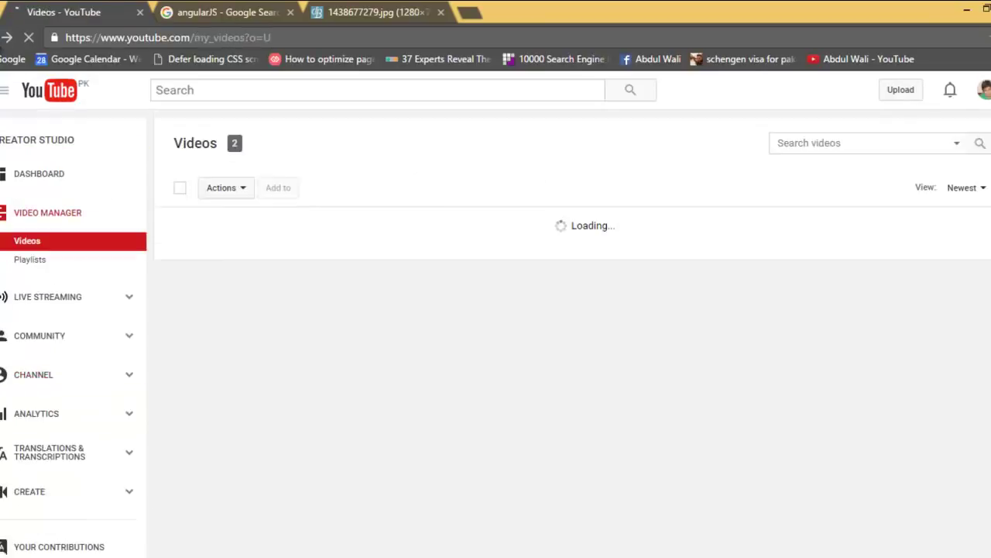